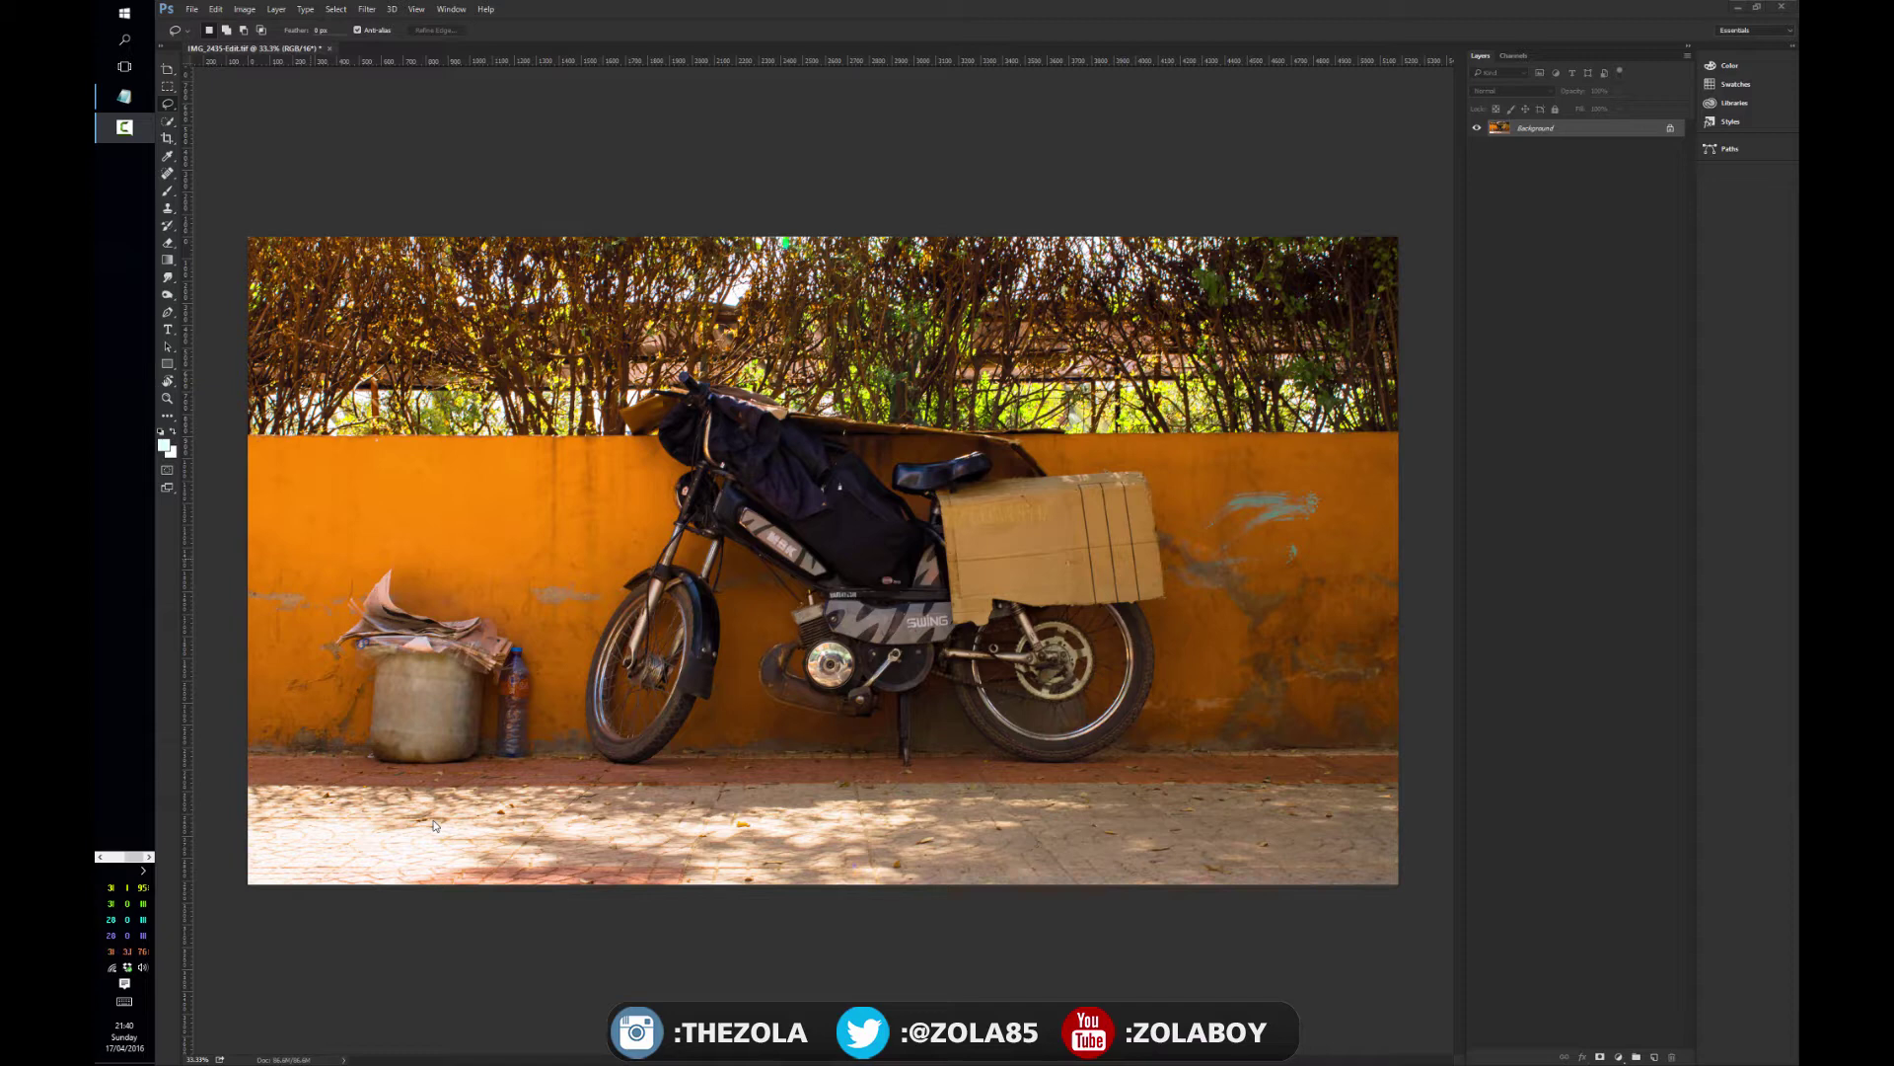
Sample clean orange wall with an enlarged Clone Stamp brush and paint over the right part of the blue graffiti.
left_click(169, 174)
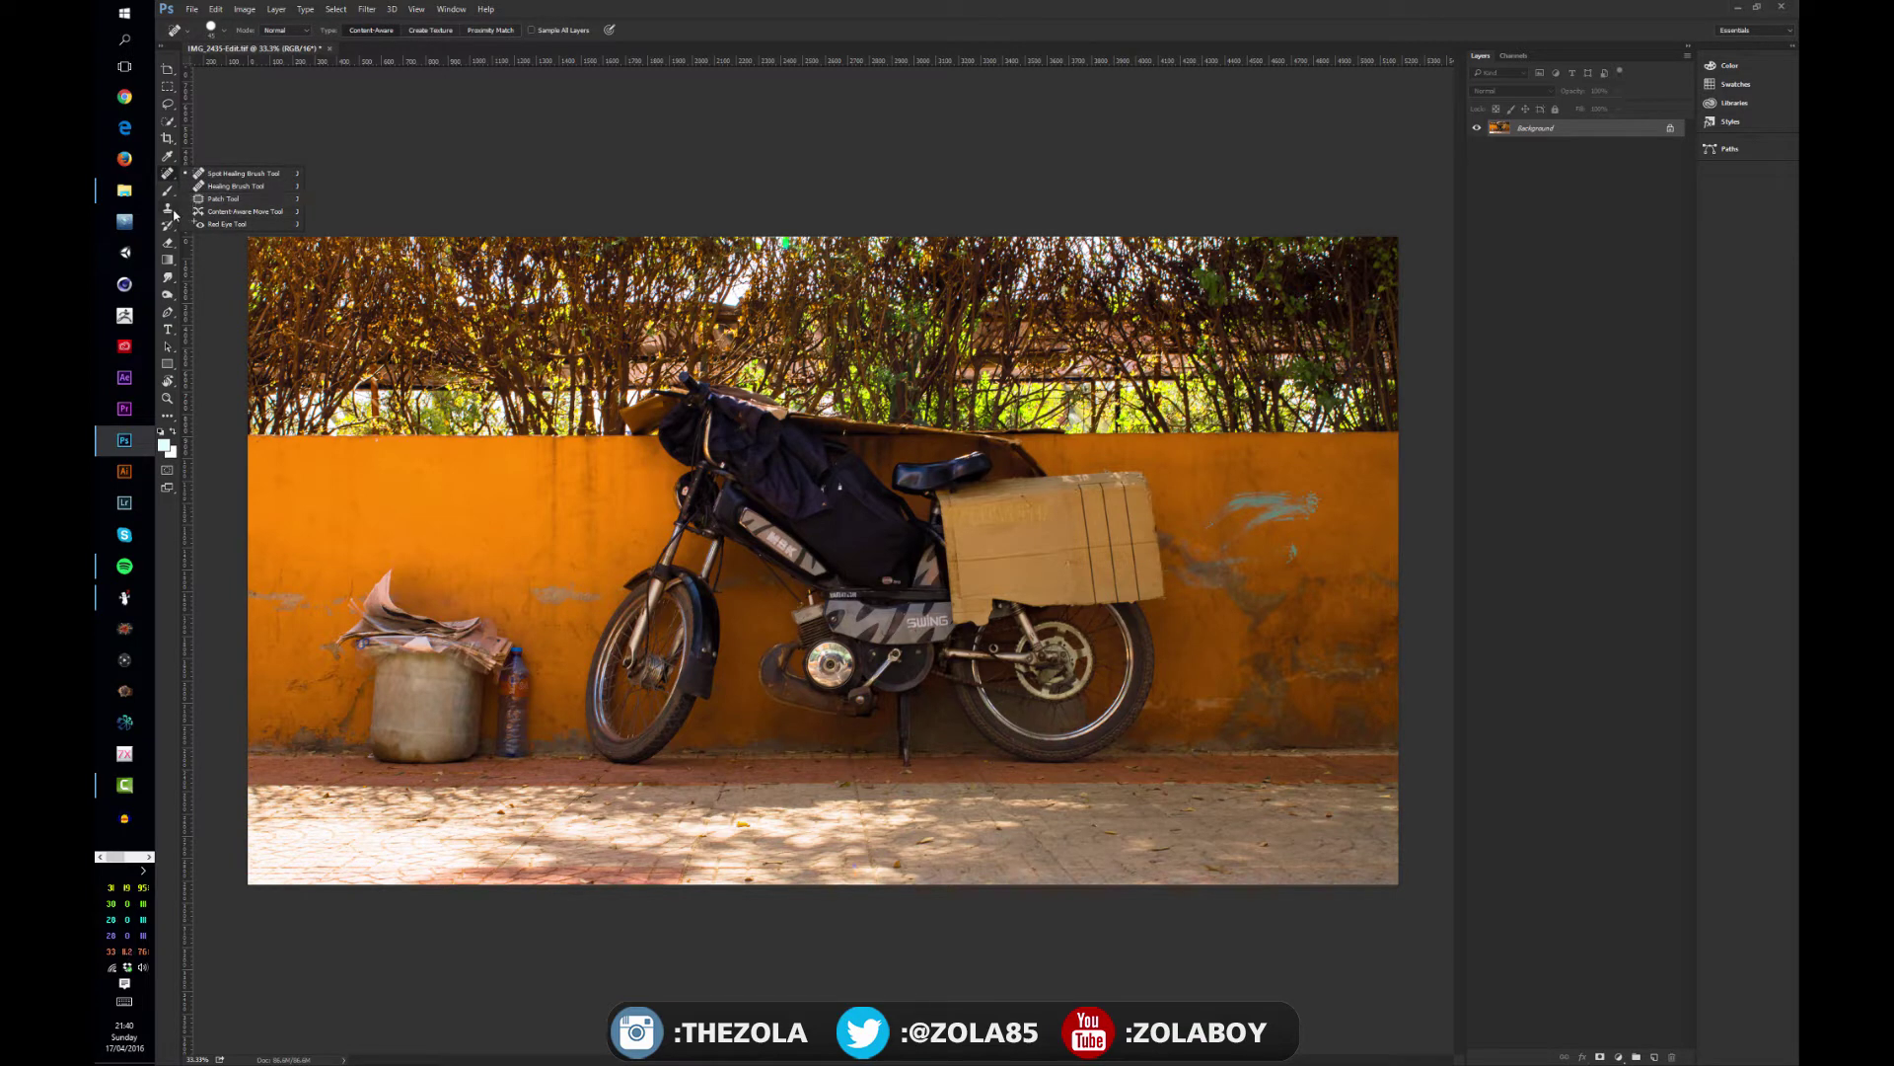
left_click(176, 215)
left_click(168, 210)
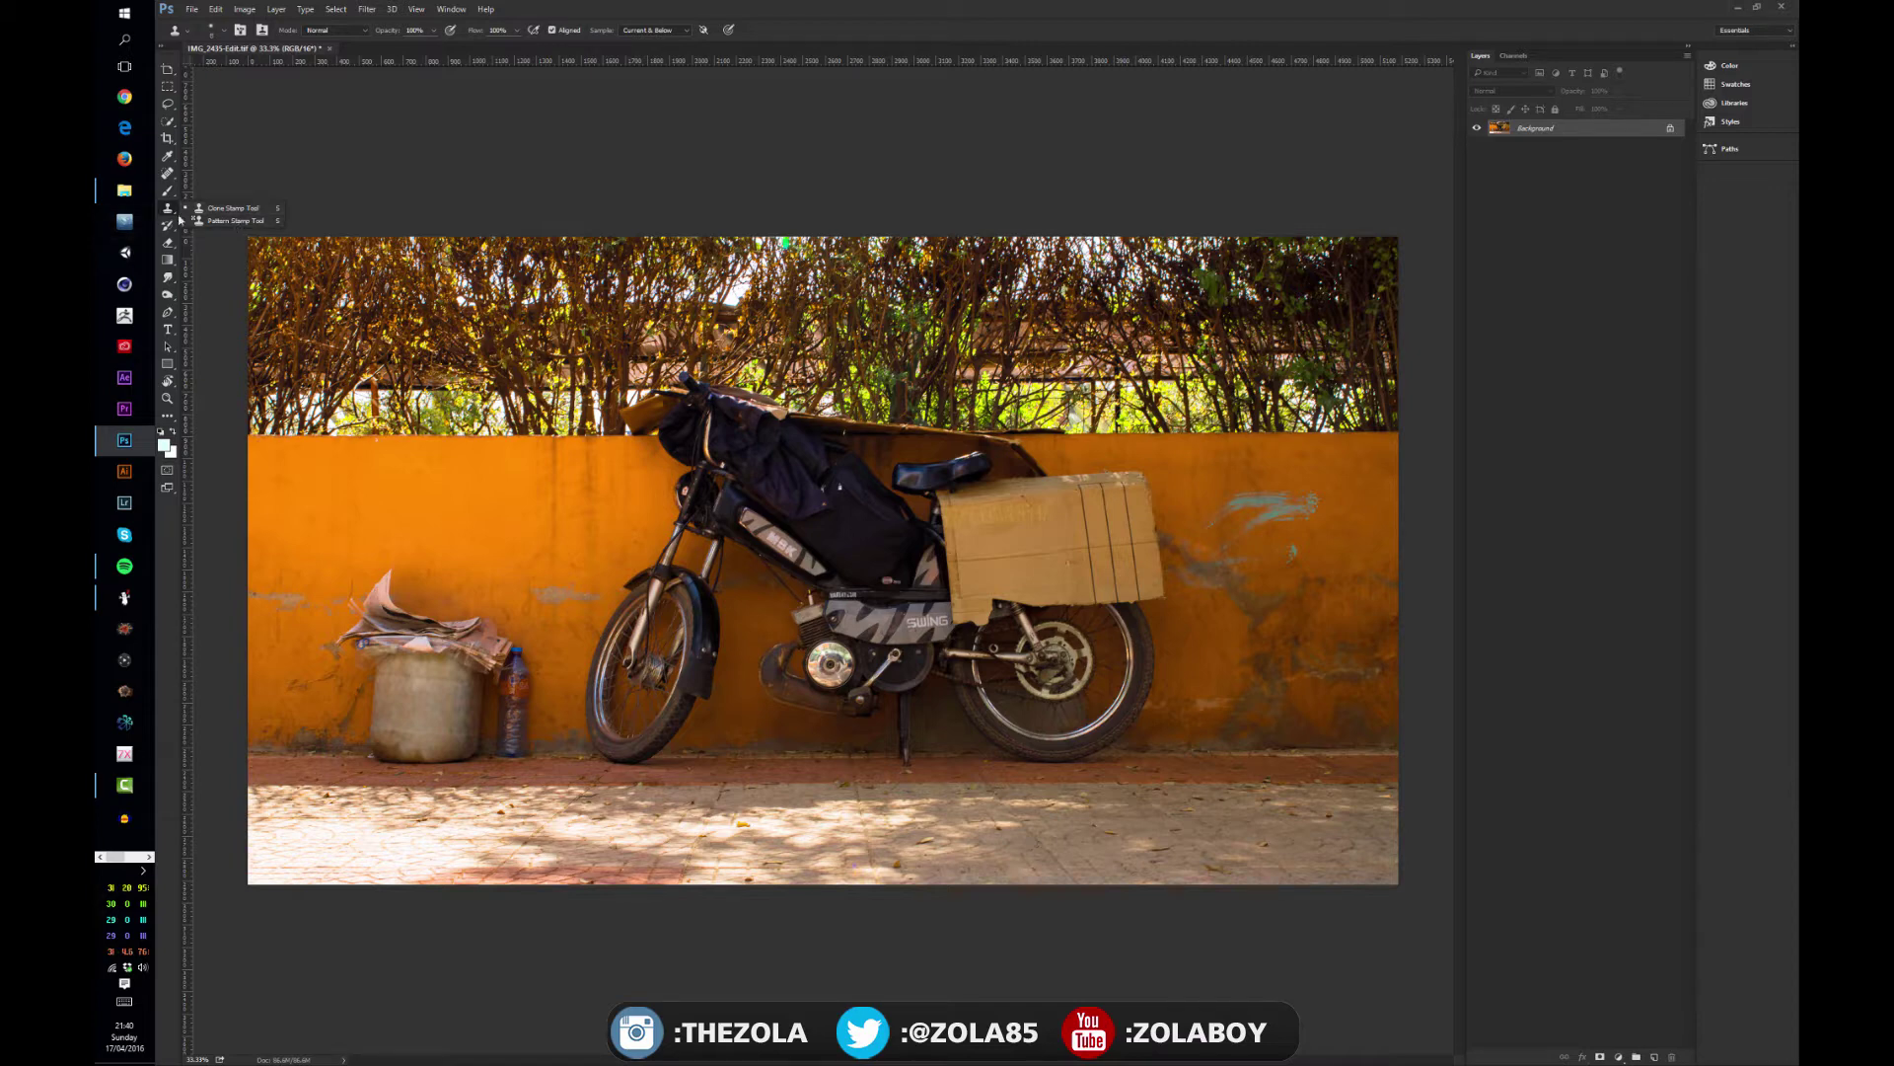
left_click(228, 210)
key("bracketright")
key("bracketright")
key("bracketright")
key("bracketright")
key("bracketright")
key("bracketright")
left_click(1269, 504, "alt")
left_click(1343, 503, "alt")
key("alt")
left_click(1380, 504, "alt")
left_click_drag(1270, 506, 1310, 508)
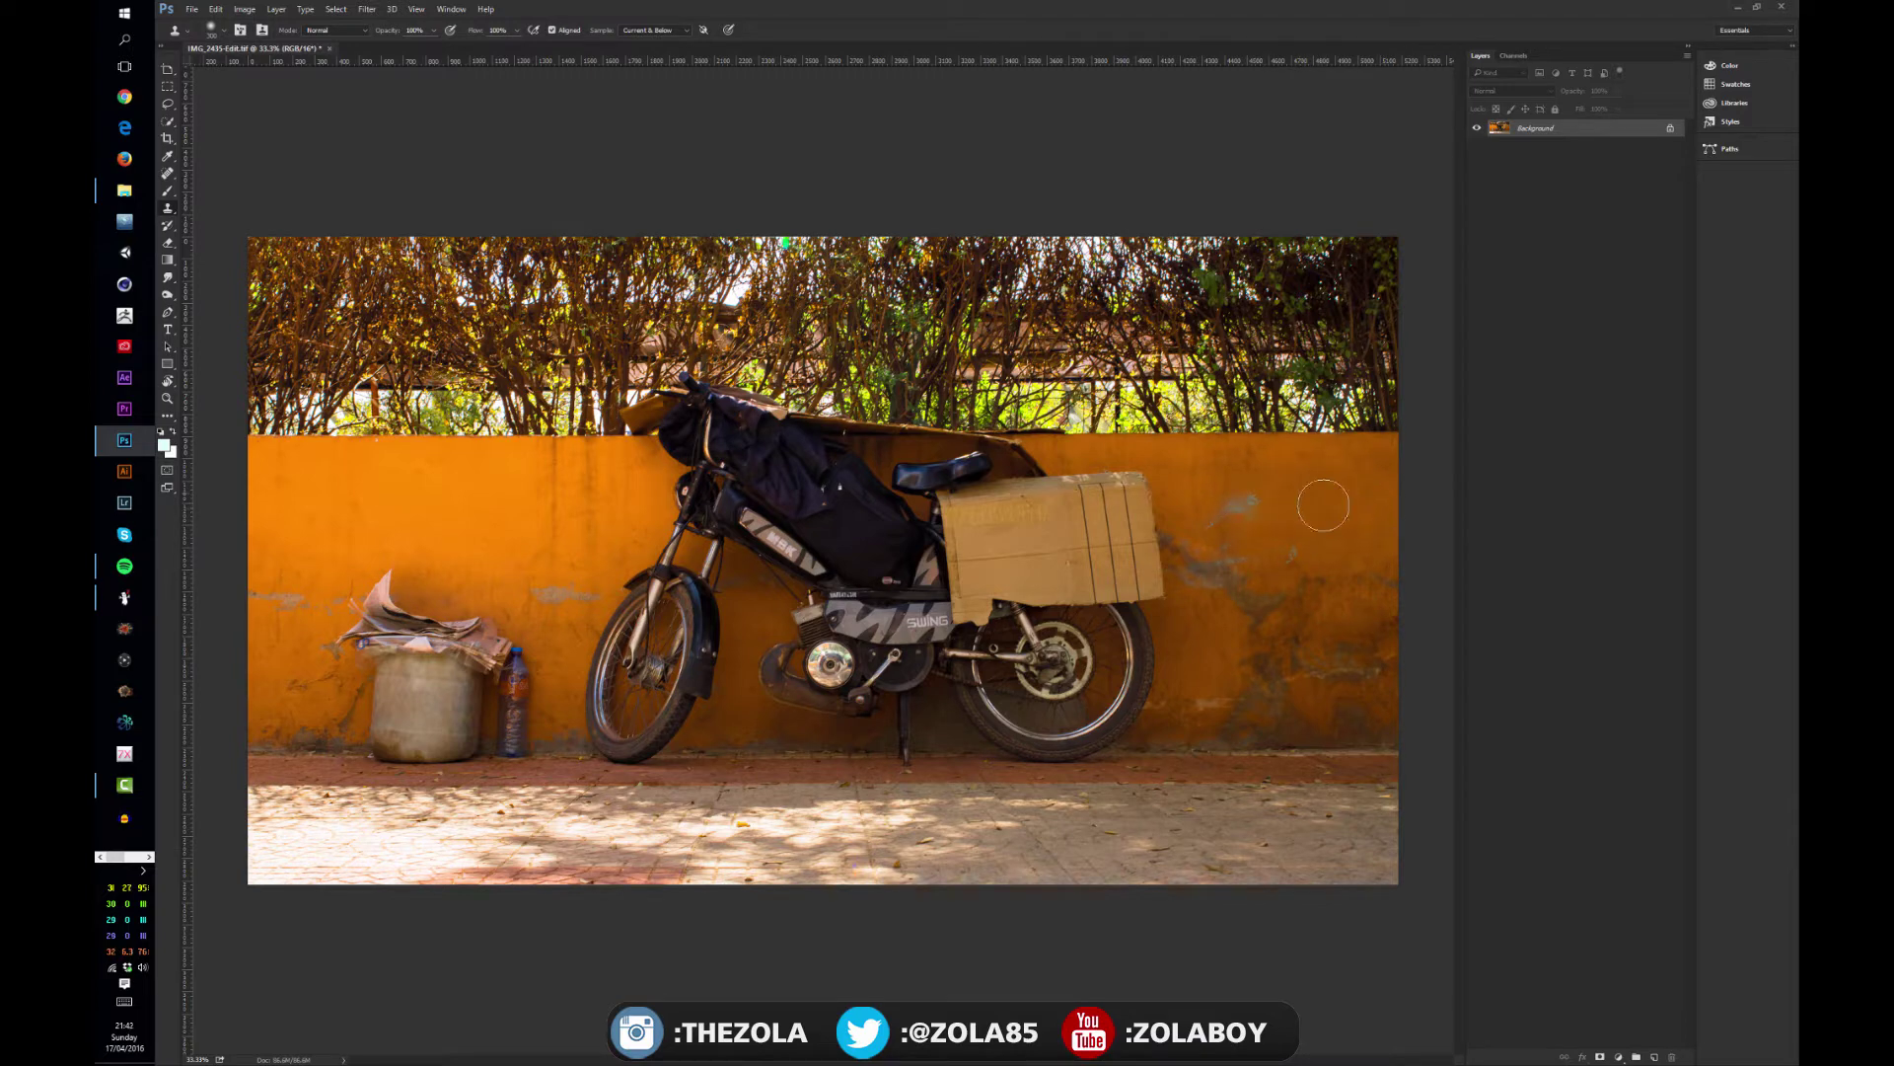
Resample nearby clean wall areas and clone over the remaining blue graffiti to the right of the cardboard box.
key("alt")
left_click(1287, 480, "alt")
left_click_drag(1261, 507, 1252, 508)
left_click(1292, 547, "alt")
left_click_drag(1234, 527, 1234, 516)
key("ctrl+z")
left_click(1299, 462, "alt")
Try to cover the bin and the bottle left of the motorbike with cloned wall using the Clone Stamp.
right_click(168, 209)
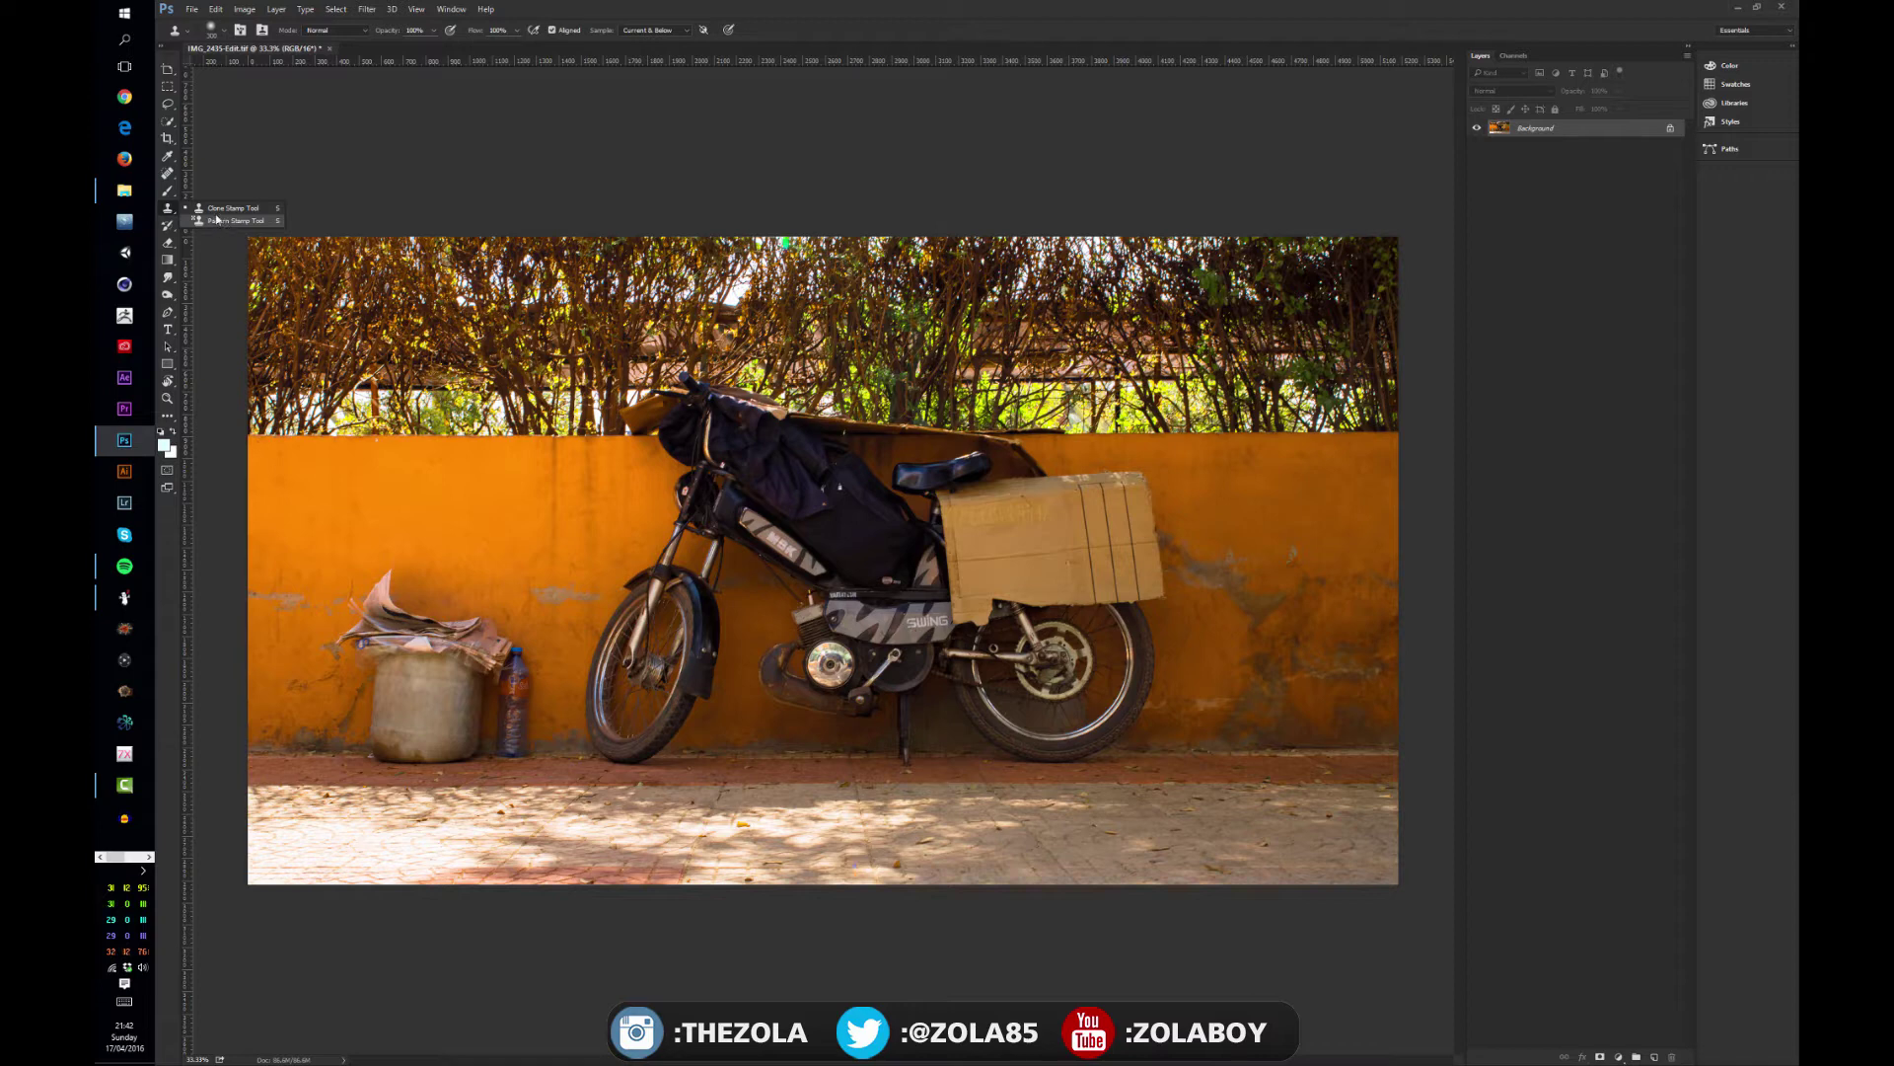
left_click(167, 209)
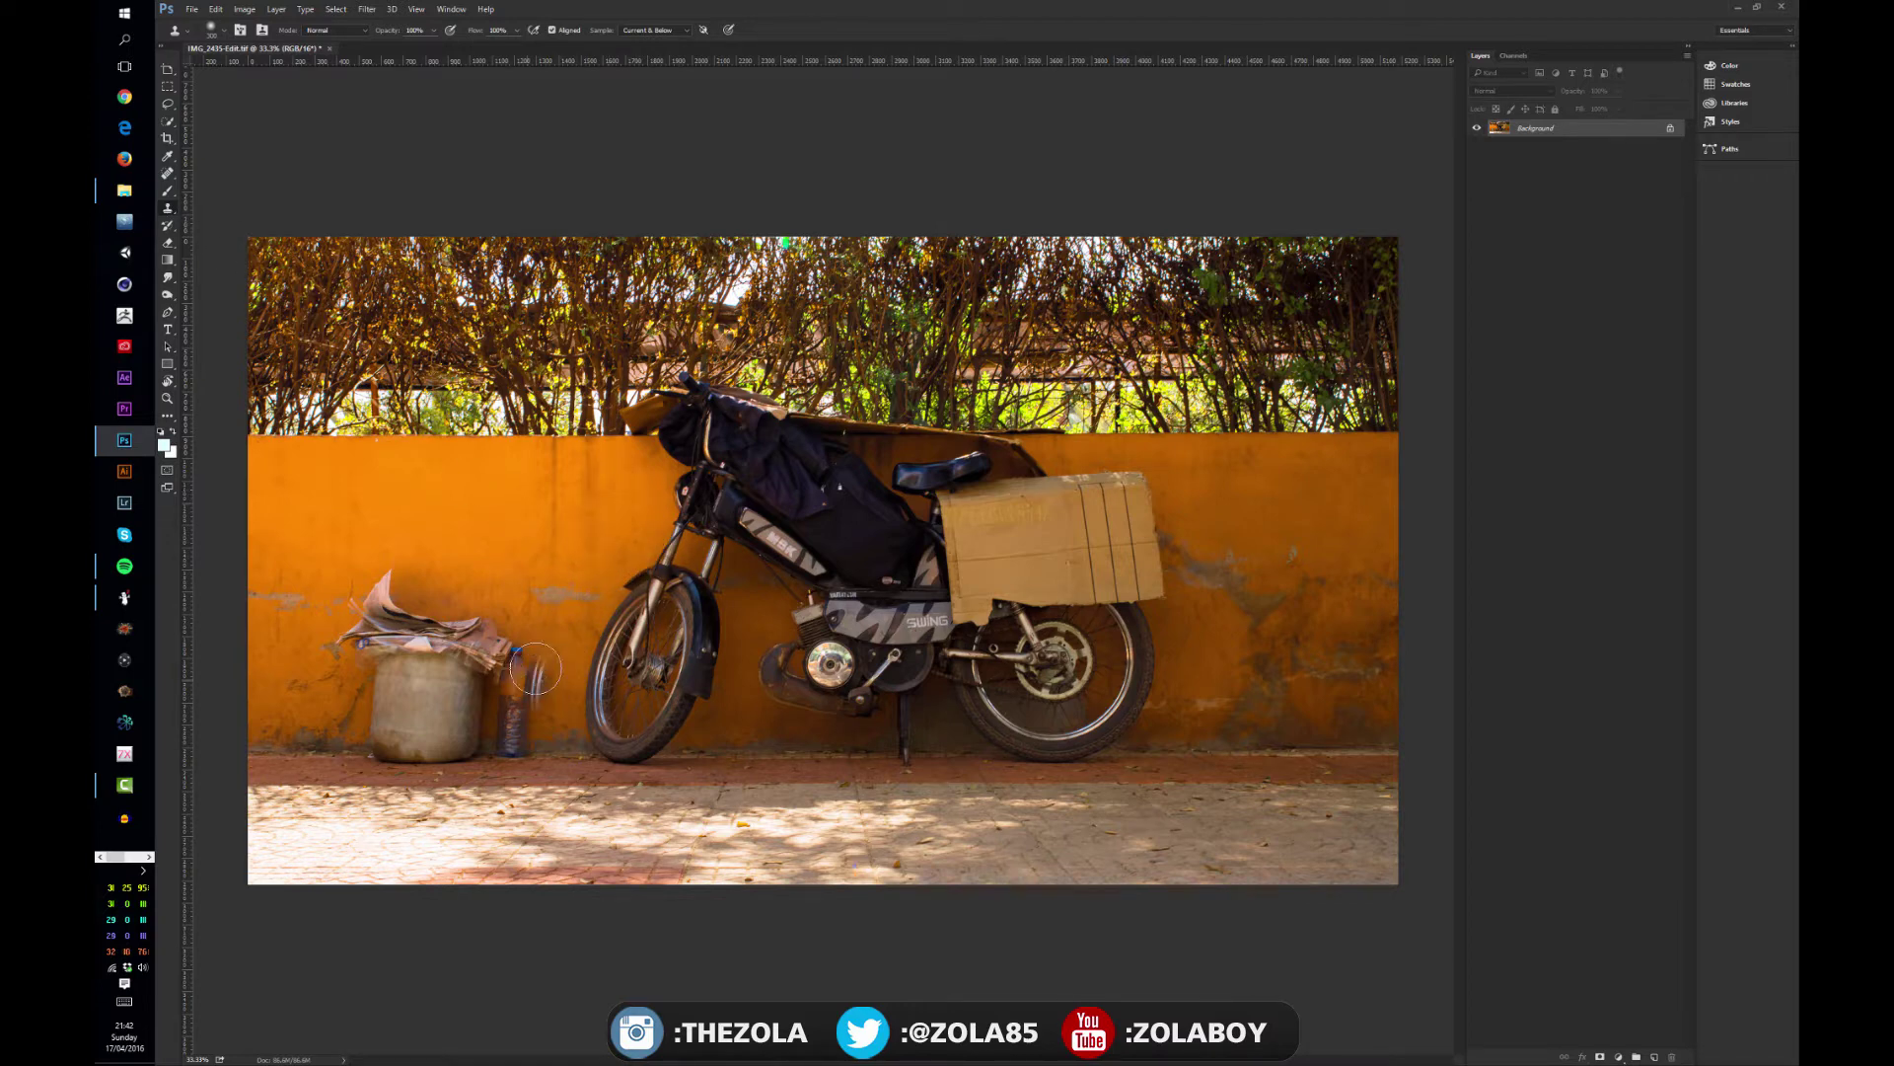
key("l")
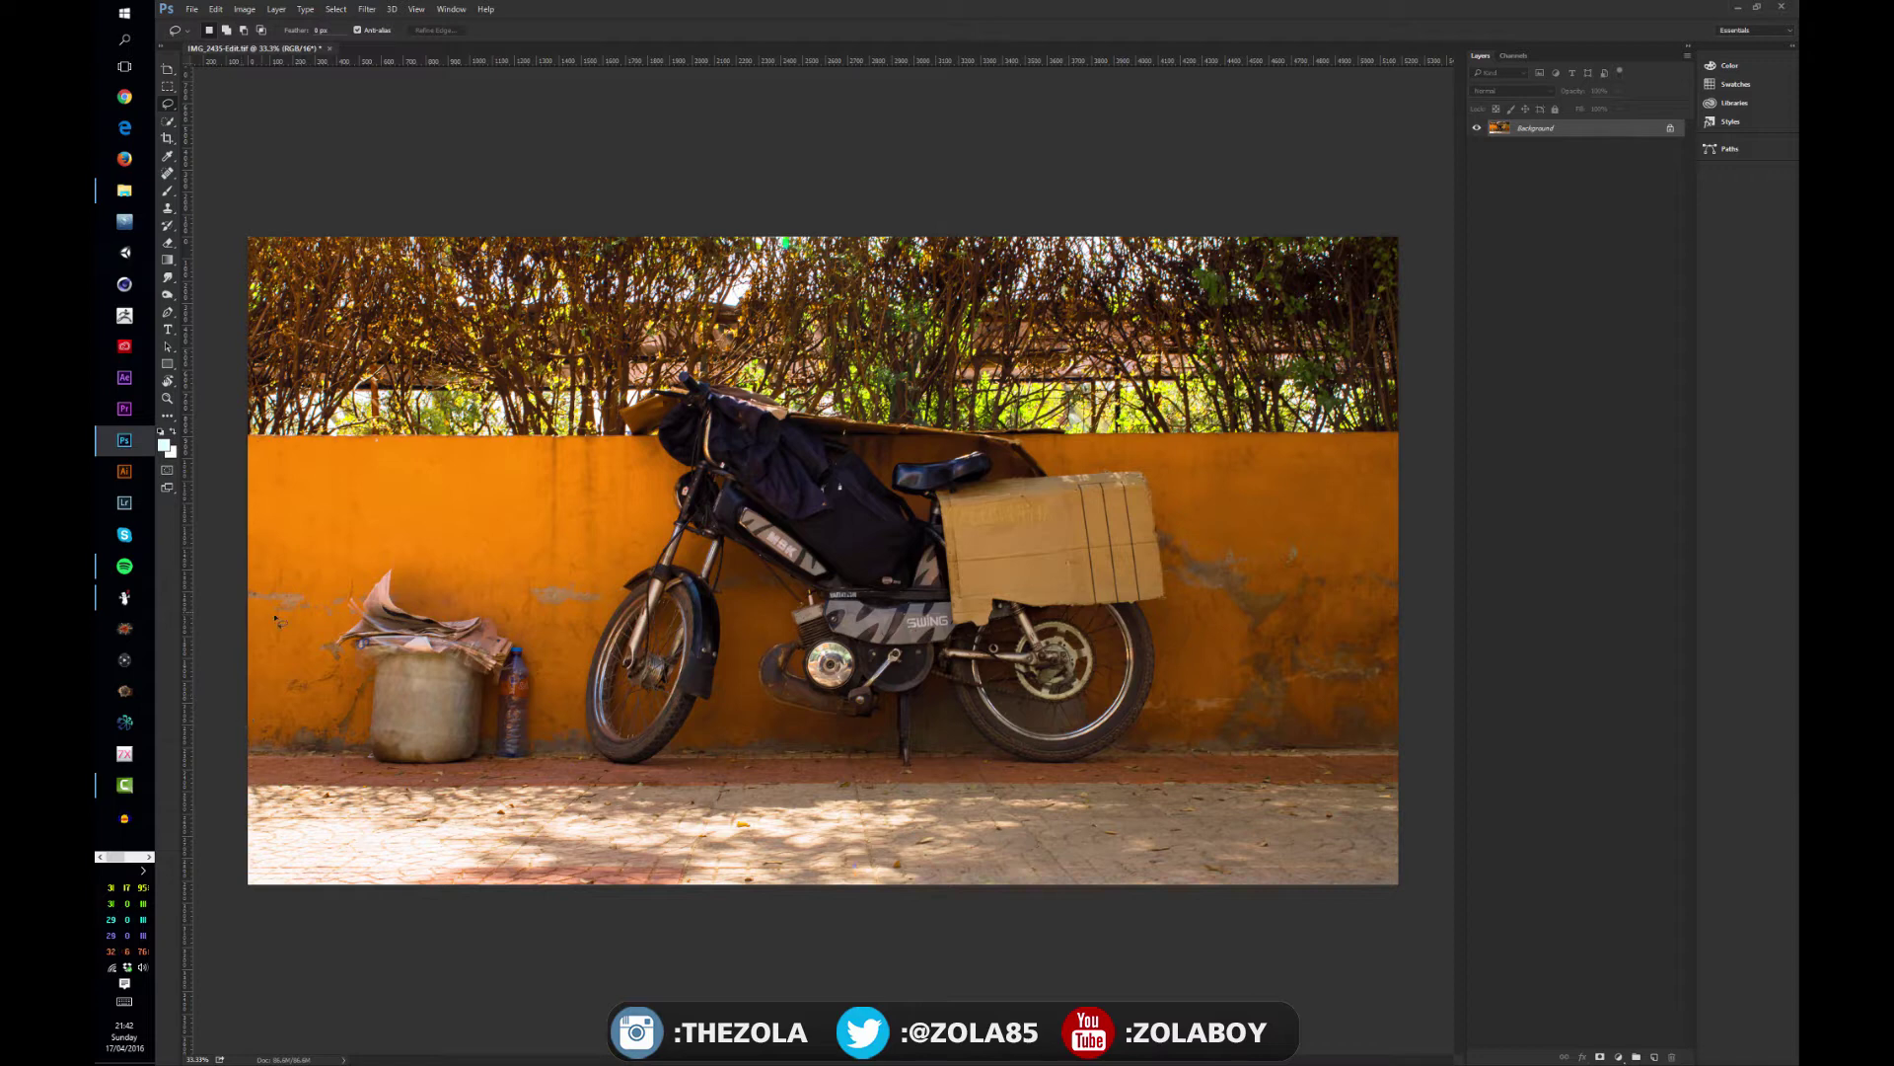
left_click(168, 208)
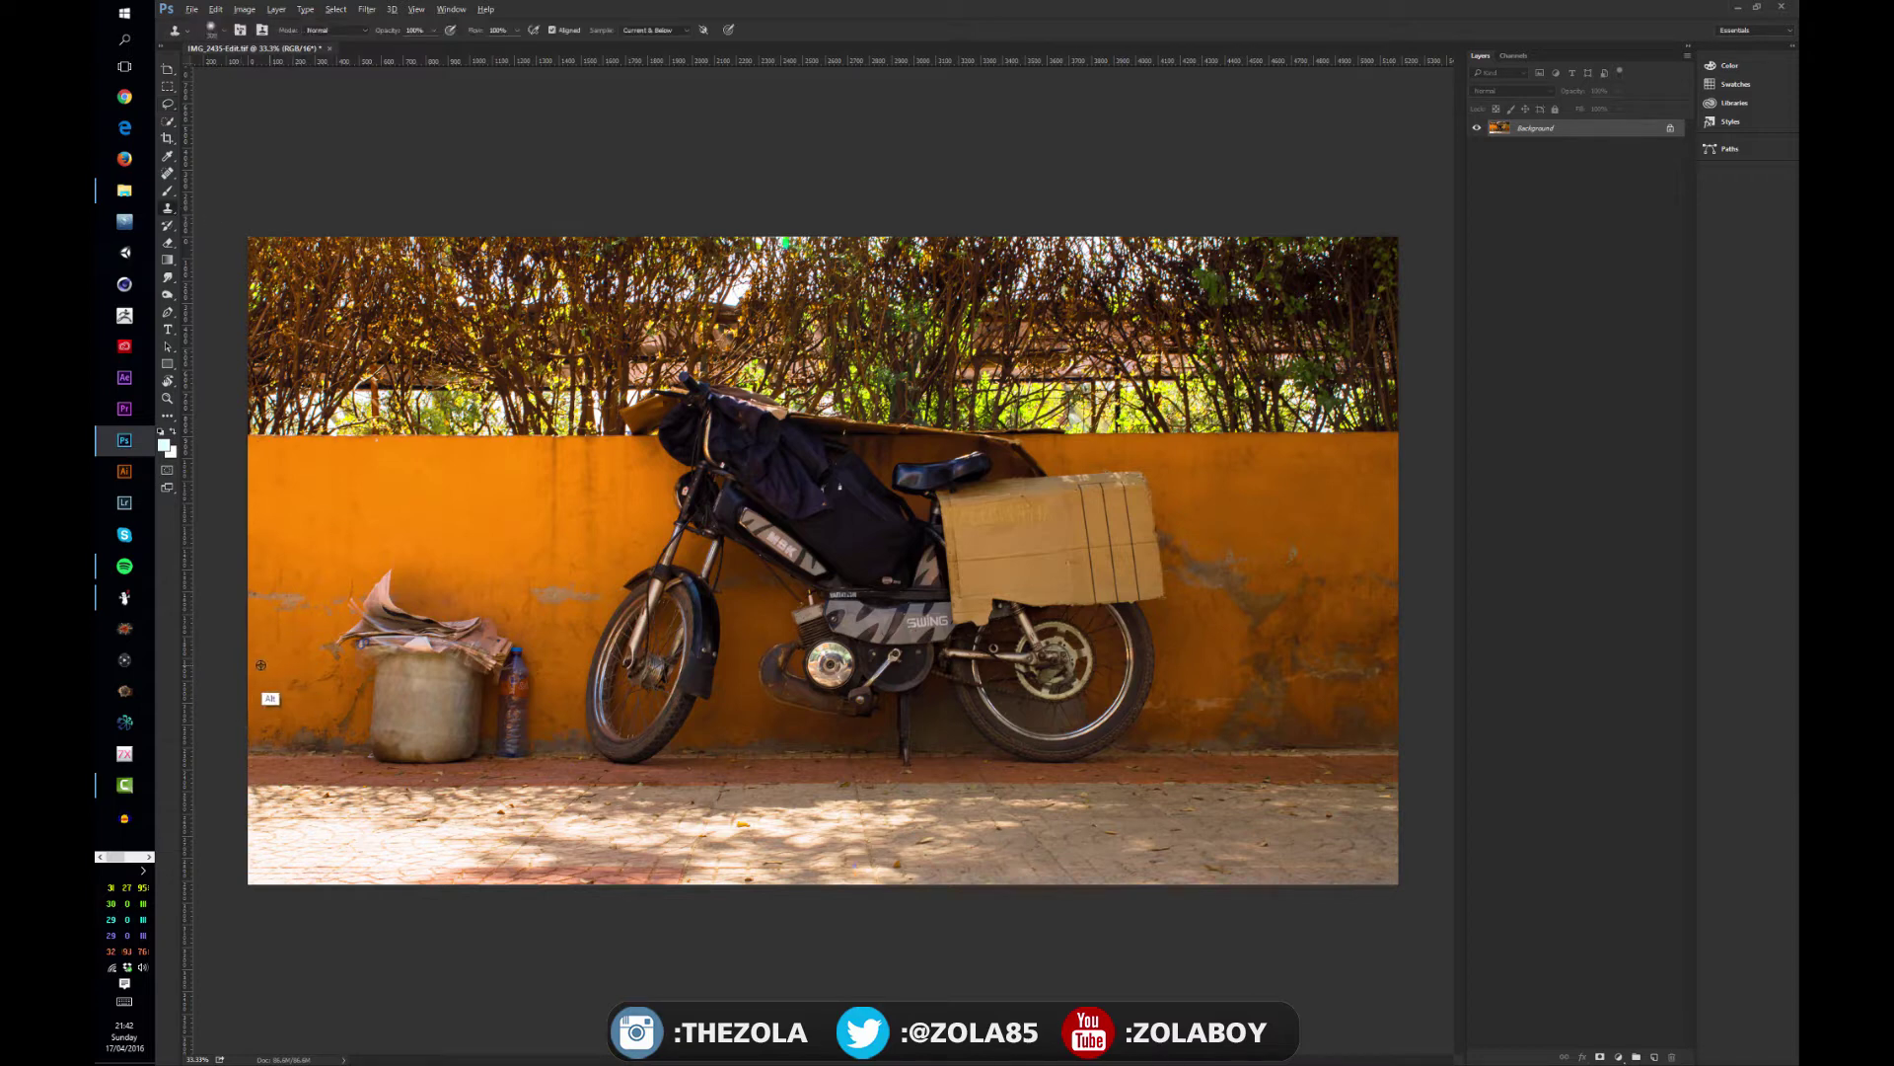
mouse_move(354, 649)
left_mouse_down()
mouse_move(381, 597)
mouse_move(403, 659)
mouse_move(440, 678)
mouse_move(446, 605)
mouse_move(477, 685)
mouse_move(425, 613)
mouse_move(512, 642)
mouse_move(532, 706)
mouse_move(465, 711)
left_mouse_up()
left_click(286, 676, "alt")
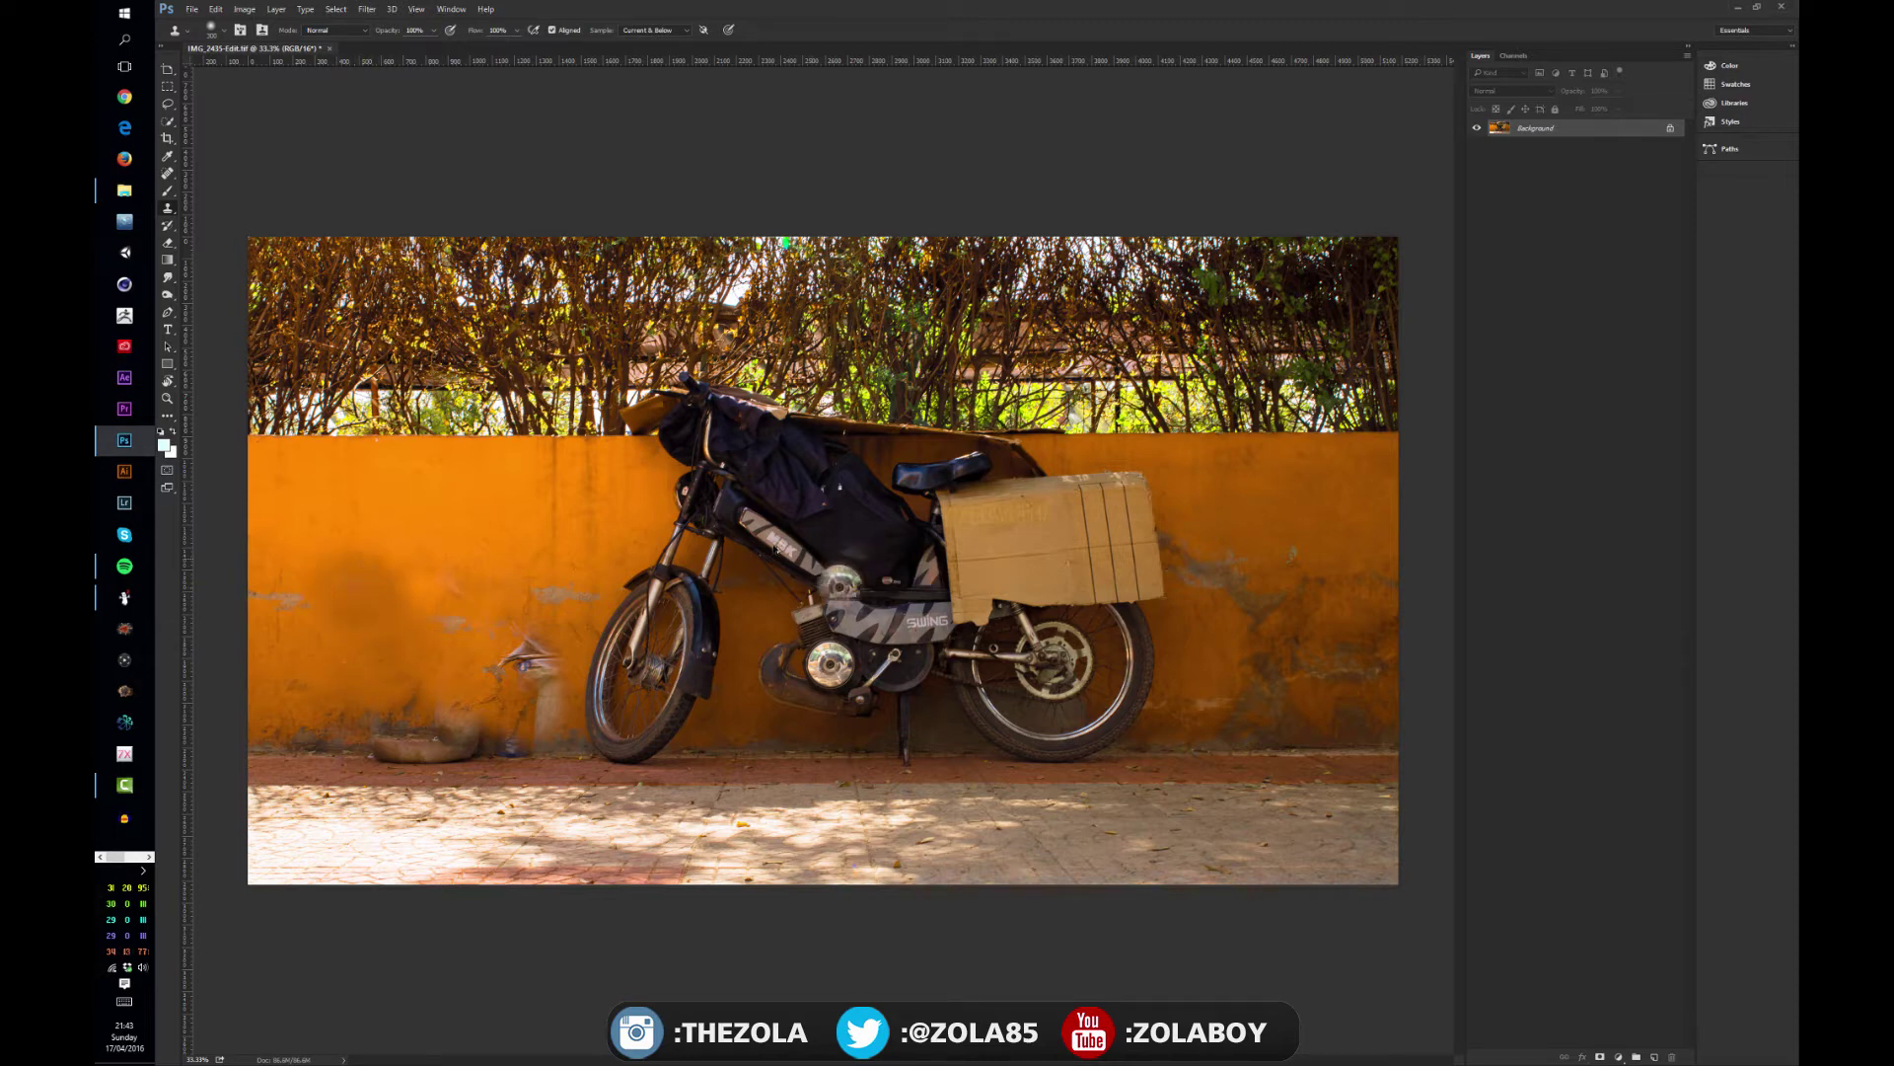
Undo all the clone strokes painted over the bin and bottle.
key("ctrl+alt+z")
key("ctrl+alt+z")
key("ctrl+alt+z")
key("ctrl+alt+z")
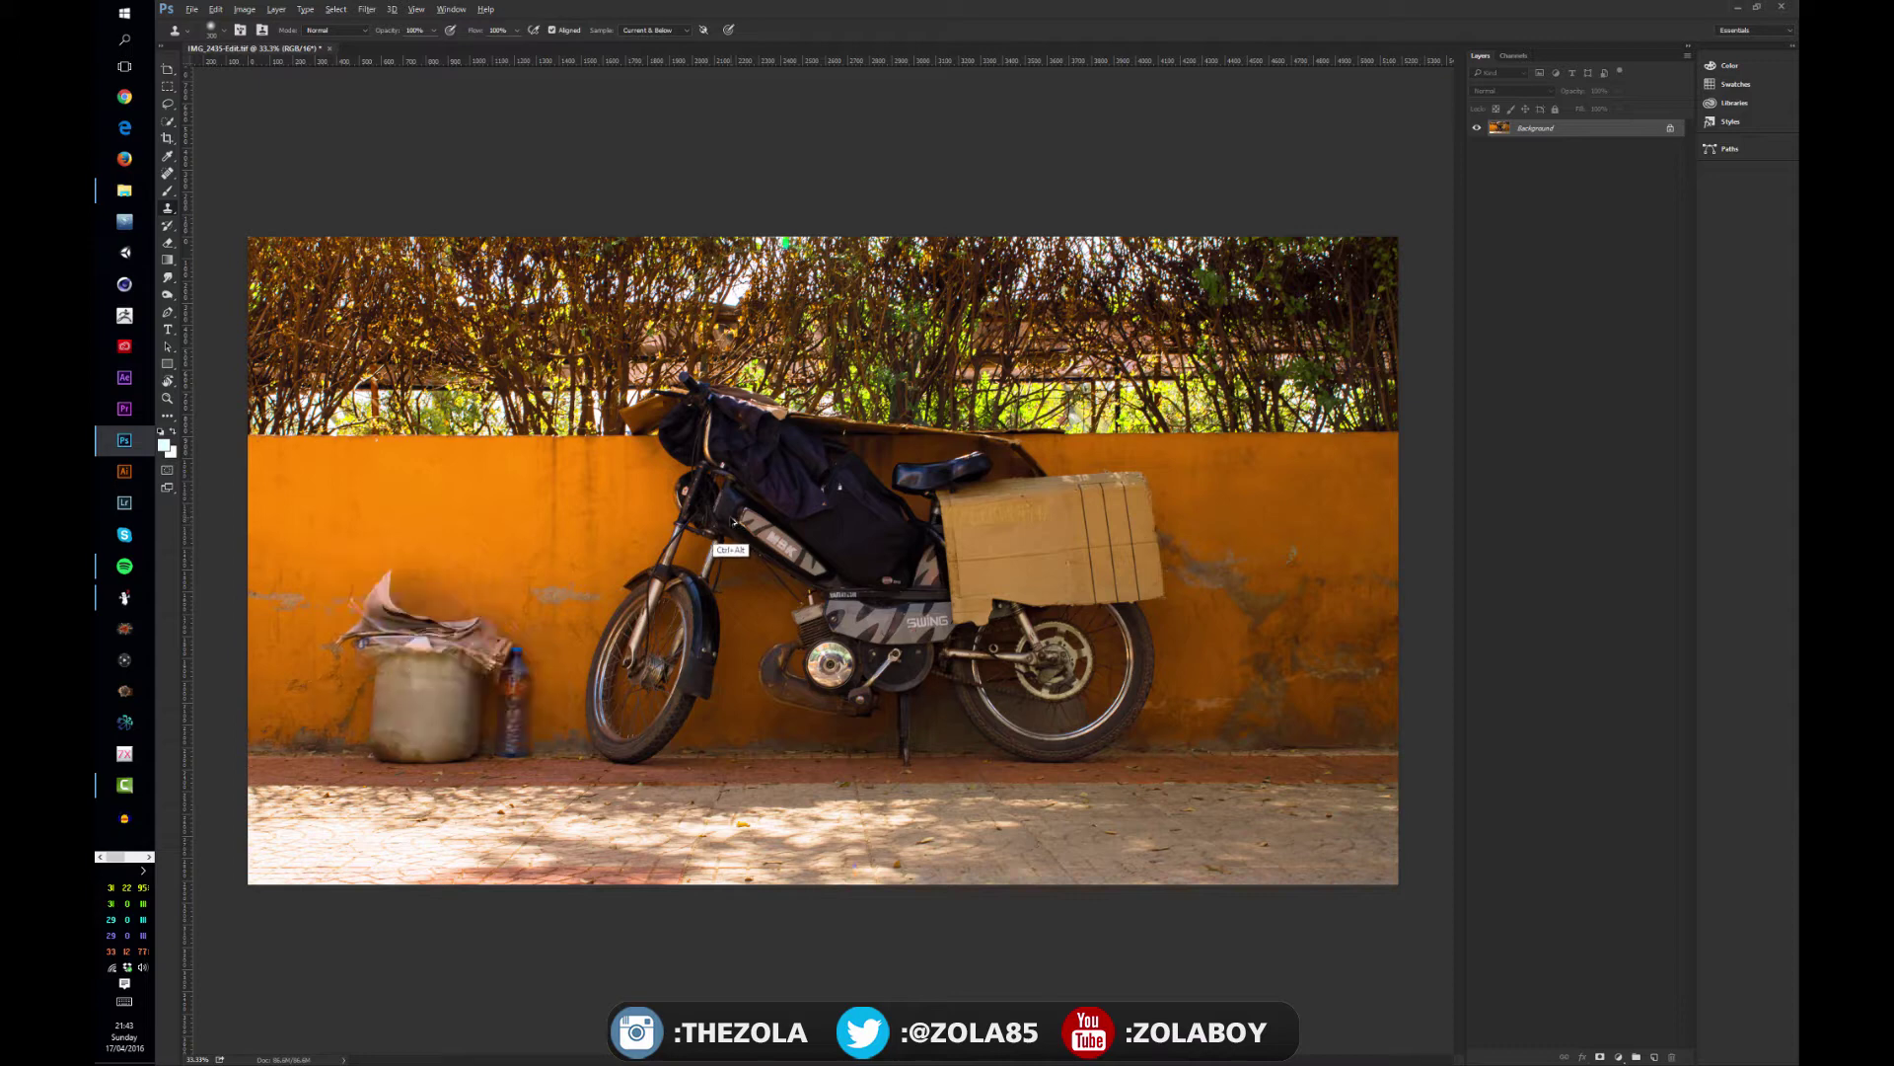
key("ctrl+alt+z")
key("ctrl+alt+z")
key("ctrl+alt+z")
Draw a Lasso selection around the bin and the bottle beside the motorbike's front wheel.
left_click(168, 86)
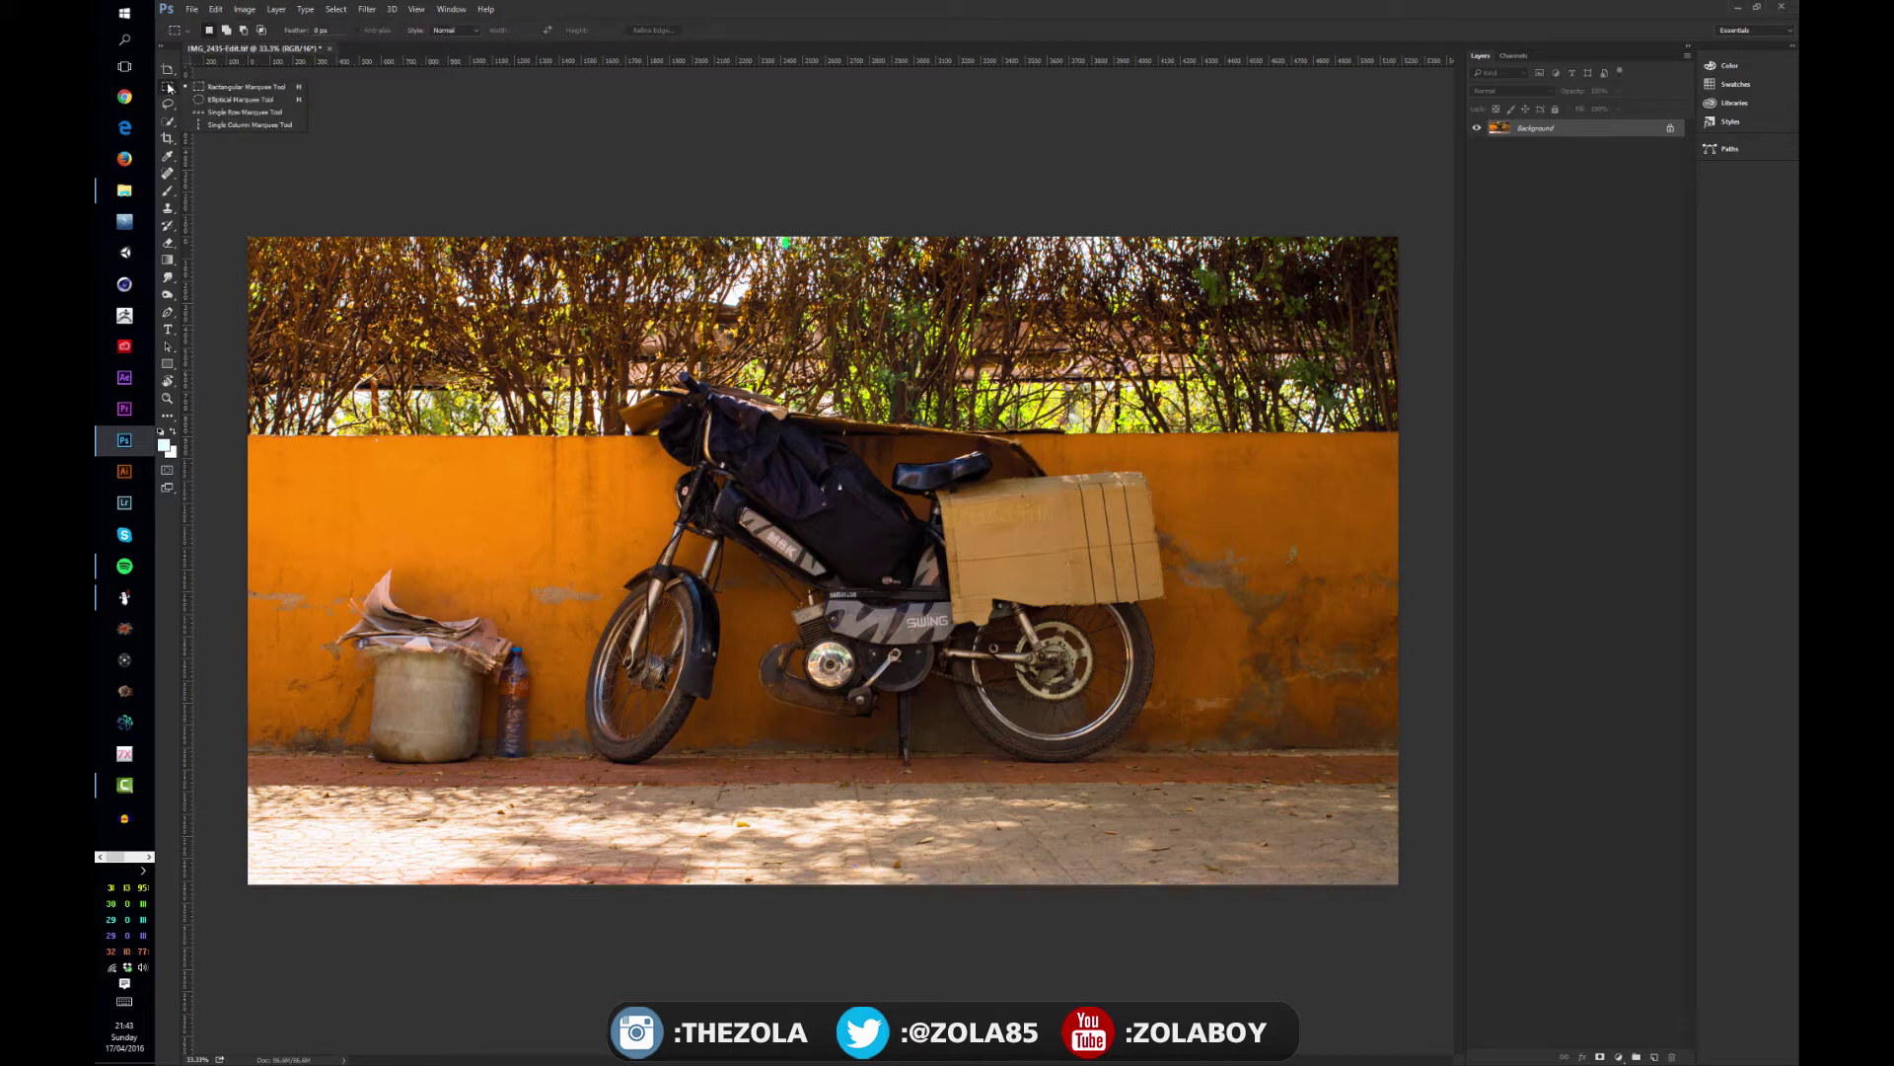
left_click(169, 88)
left_click(169, 105)
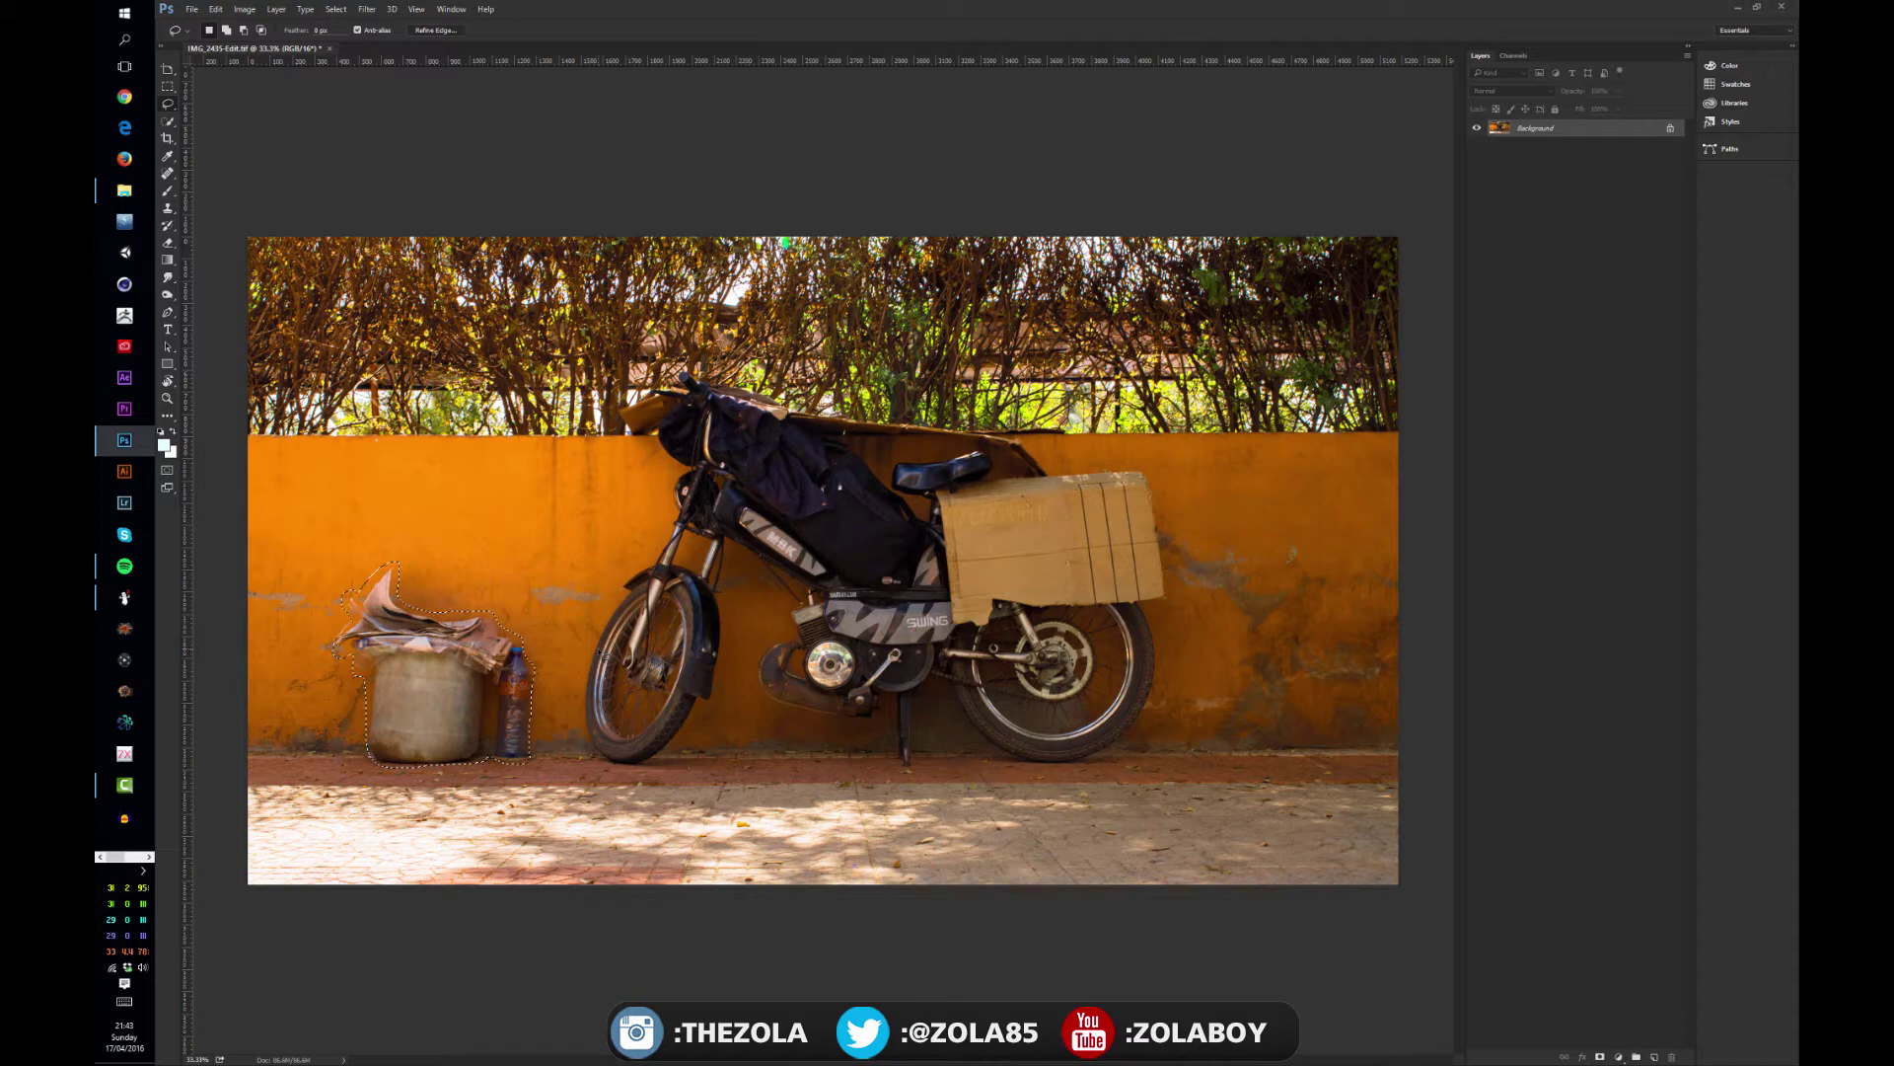
Fill the selected bin and bottle area with Content-Aware contents in Normal mode at 100% opacity.
key("shift+BackSpace")
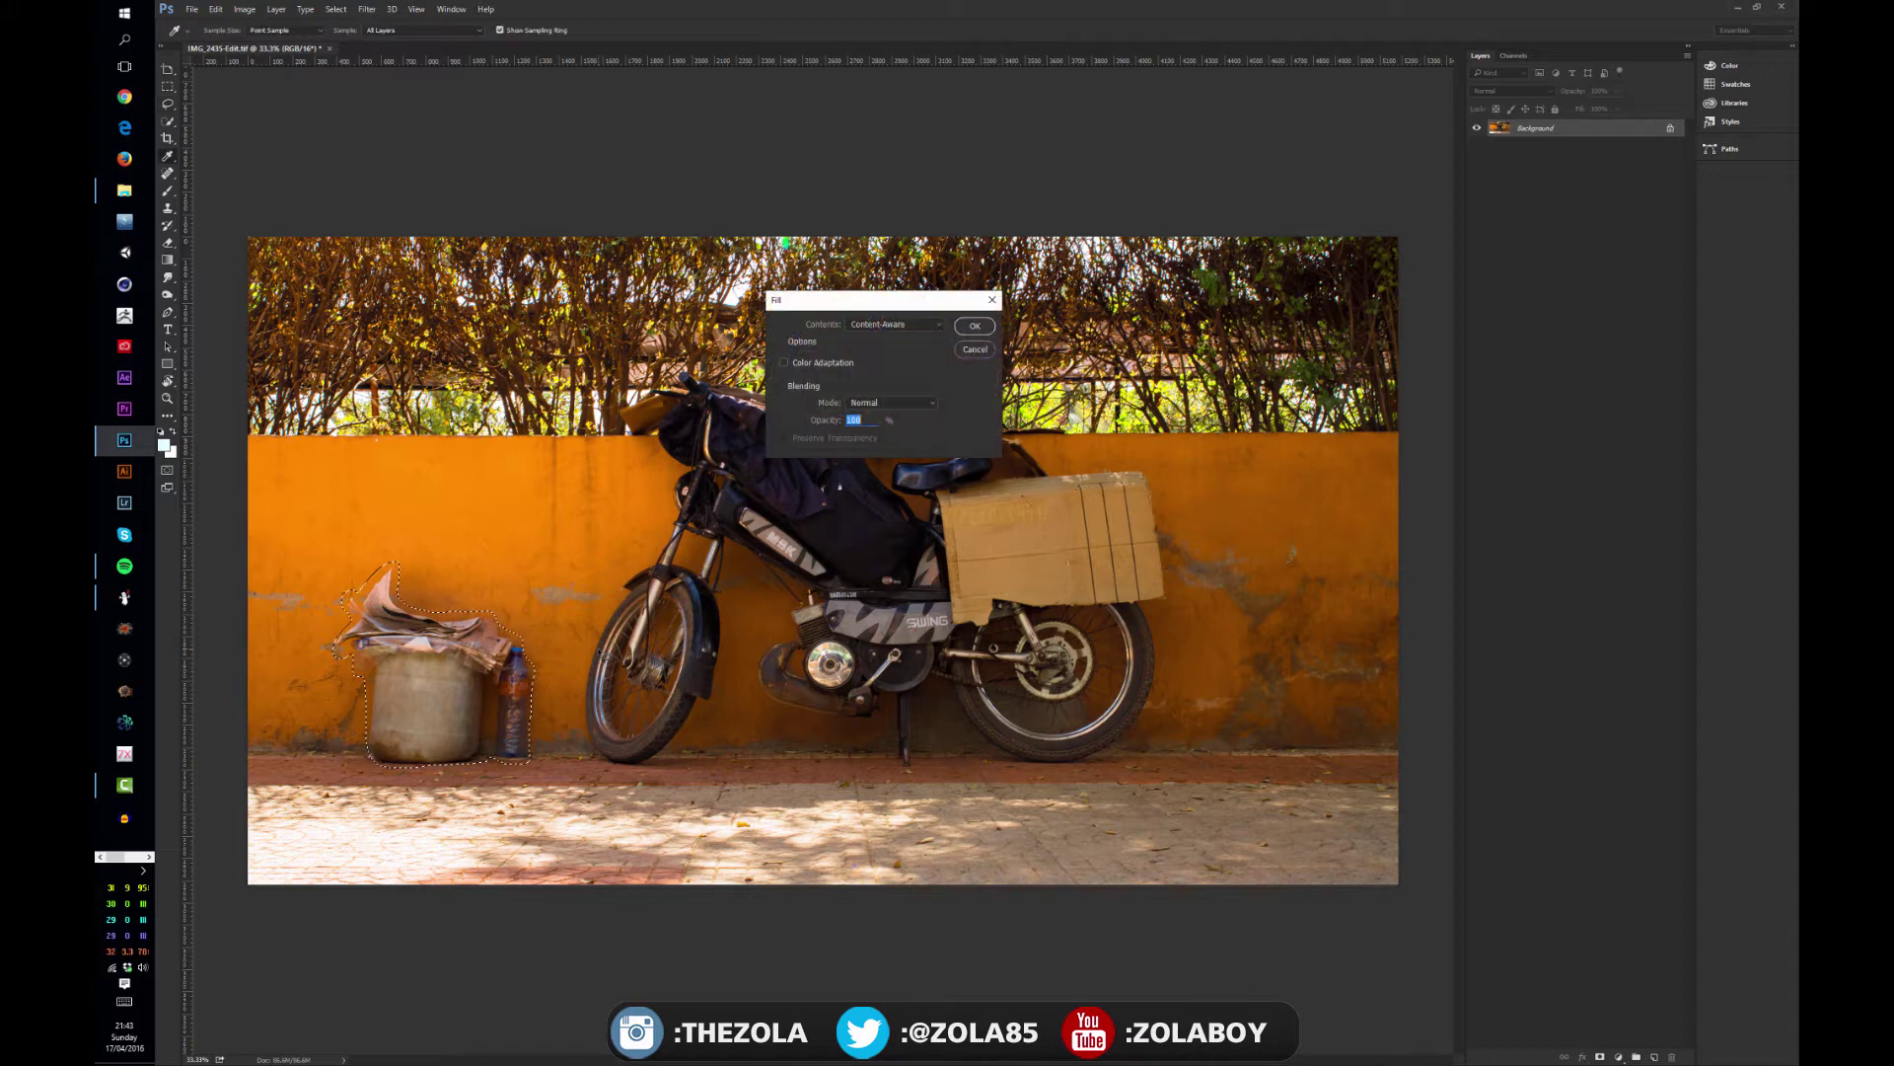
left_click(918, 324)
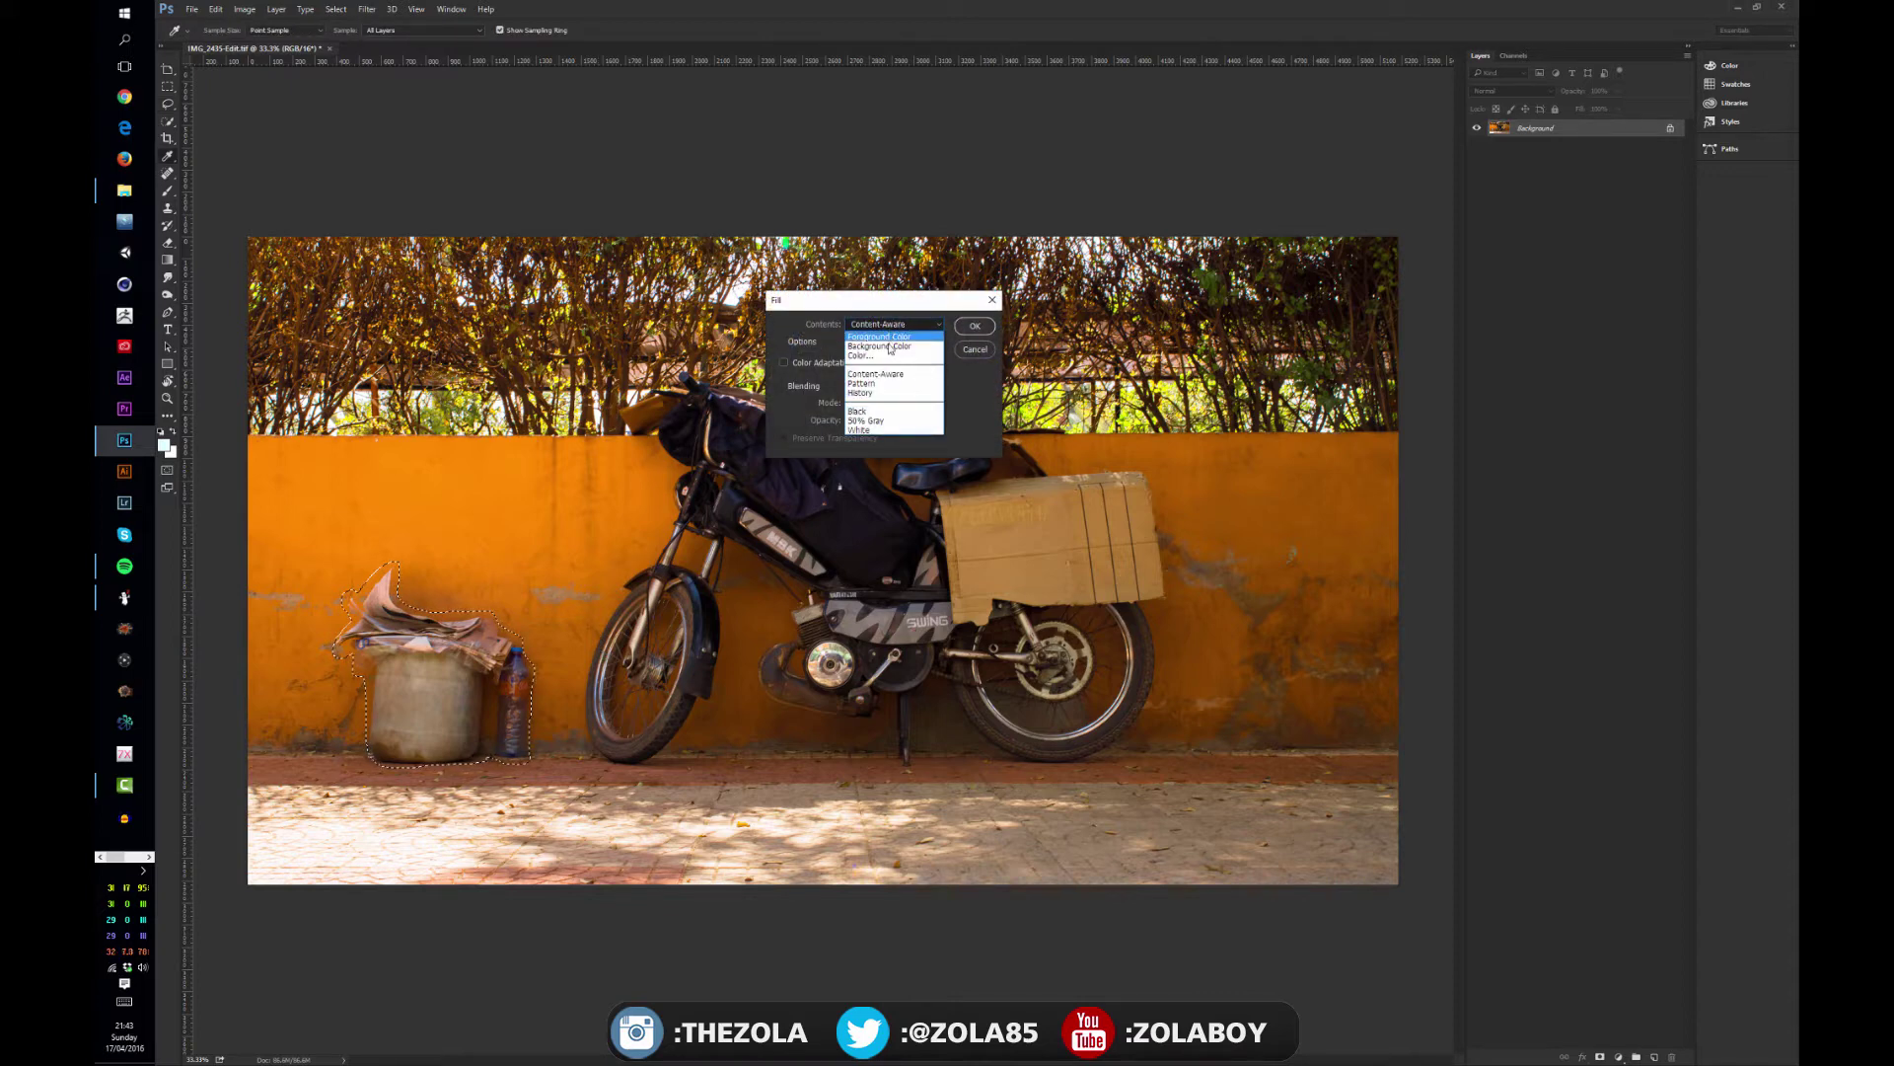
left_click(893, 337)
left_click(896, 324)
left_click(899, 338)
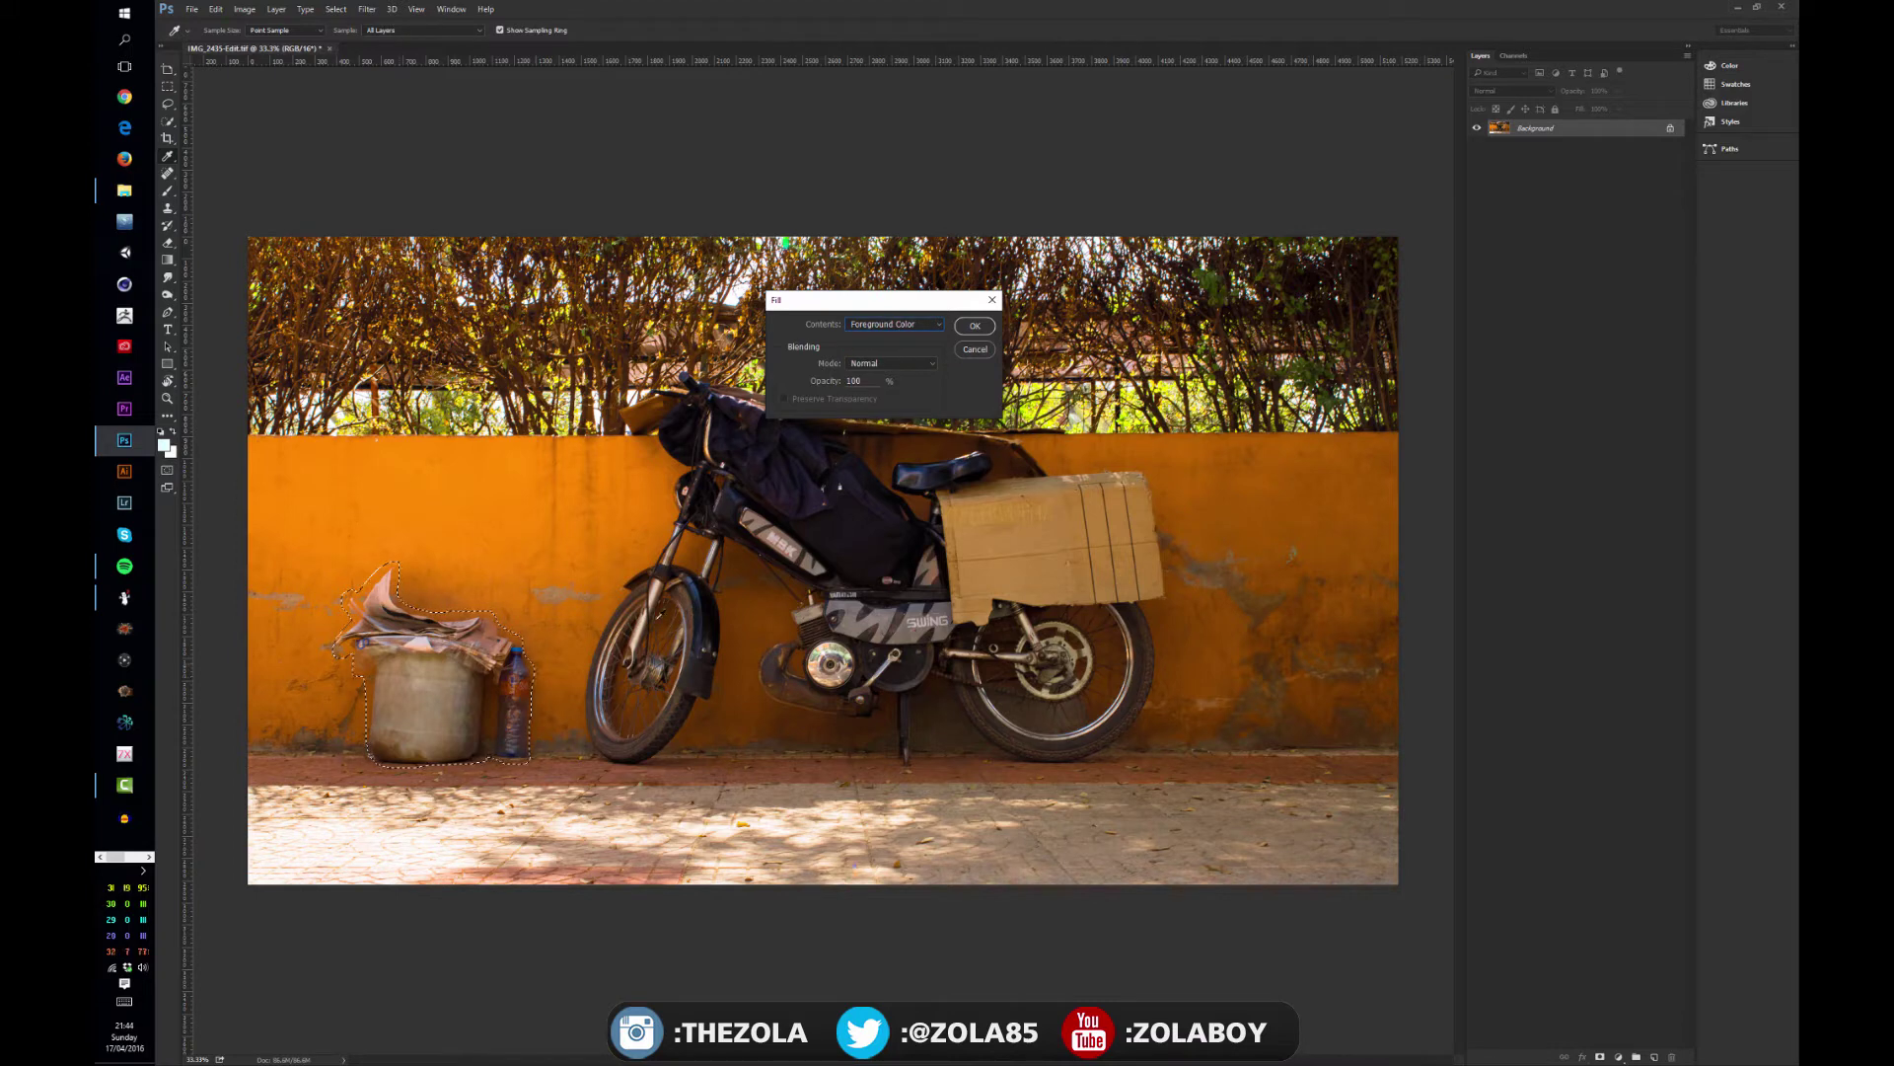
left_click(893, 325)
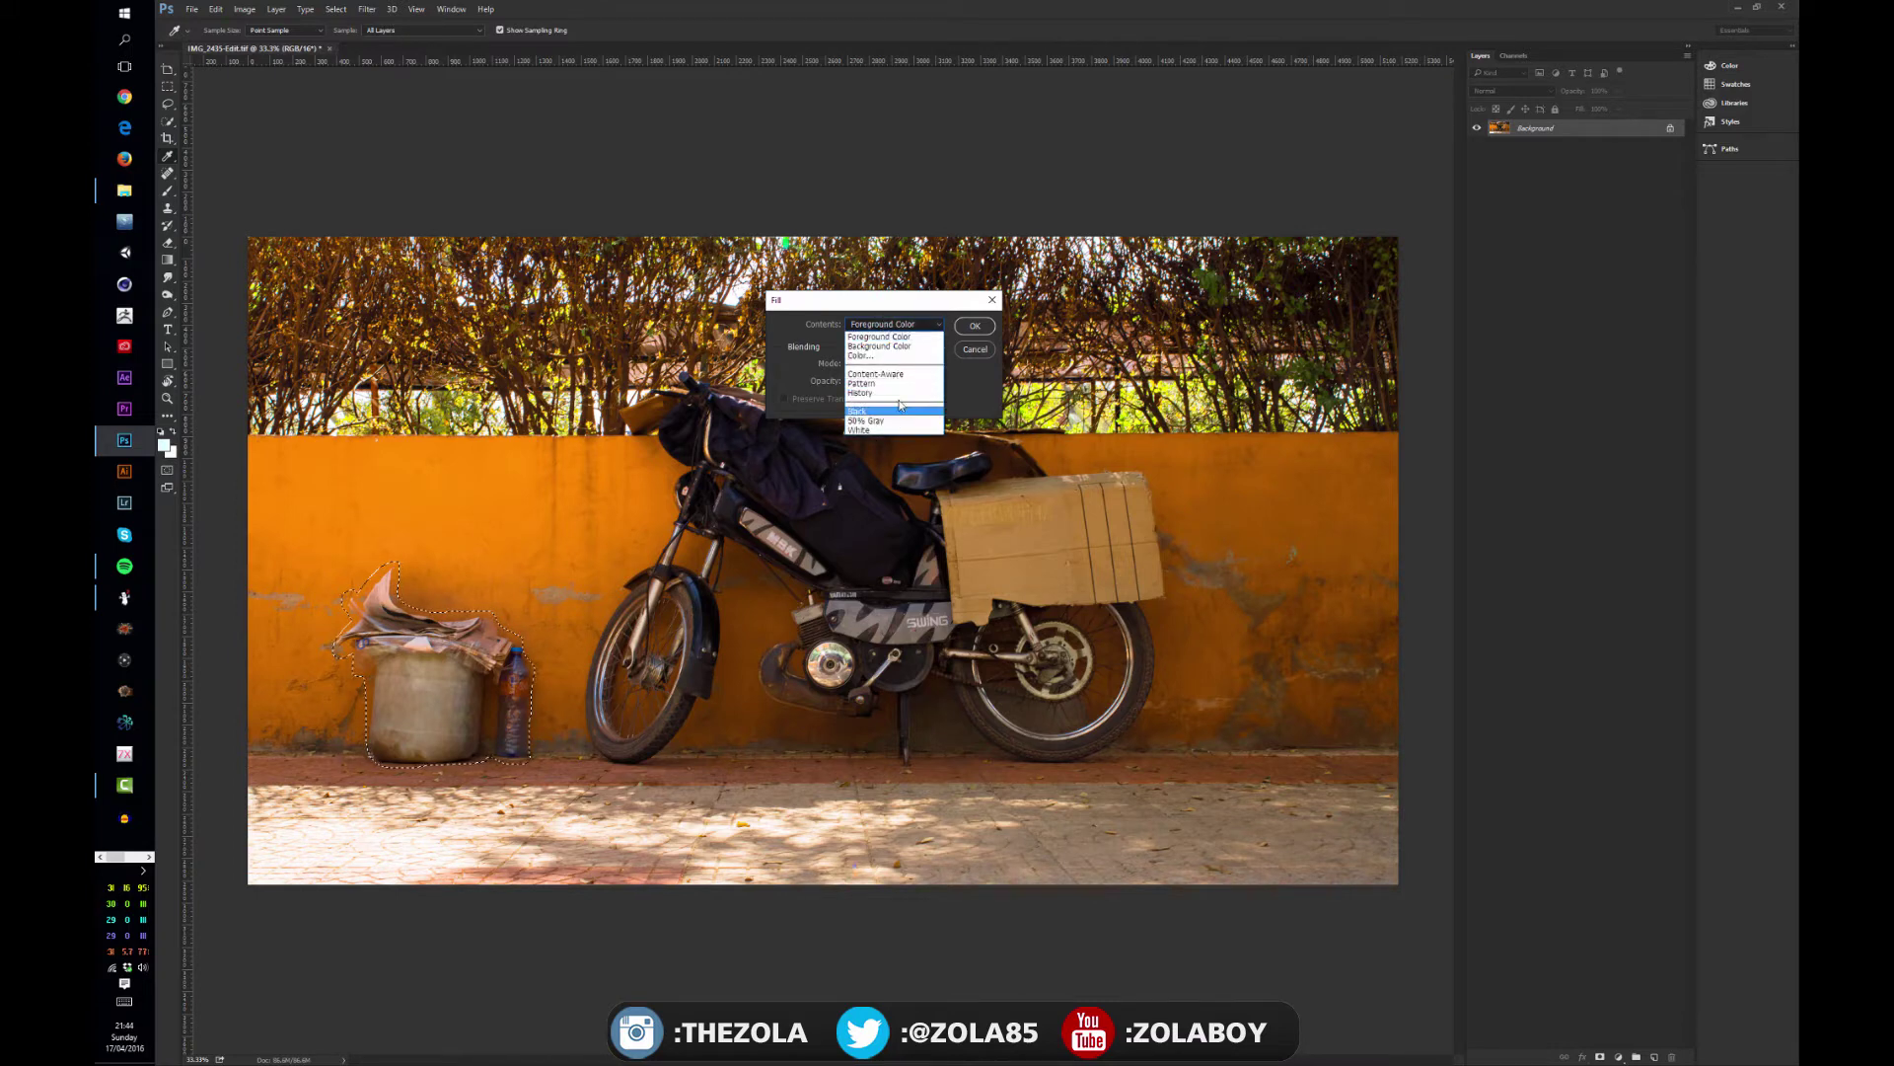
left_click(883, 375)
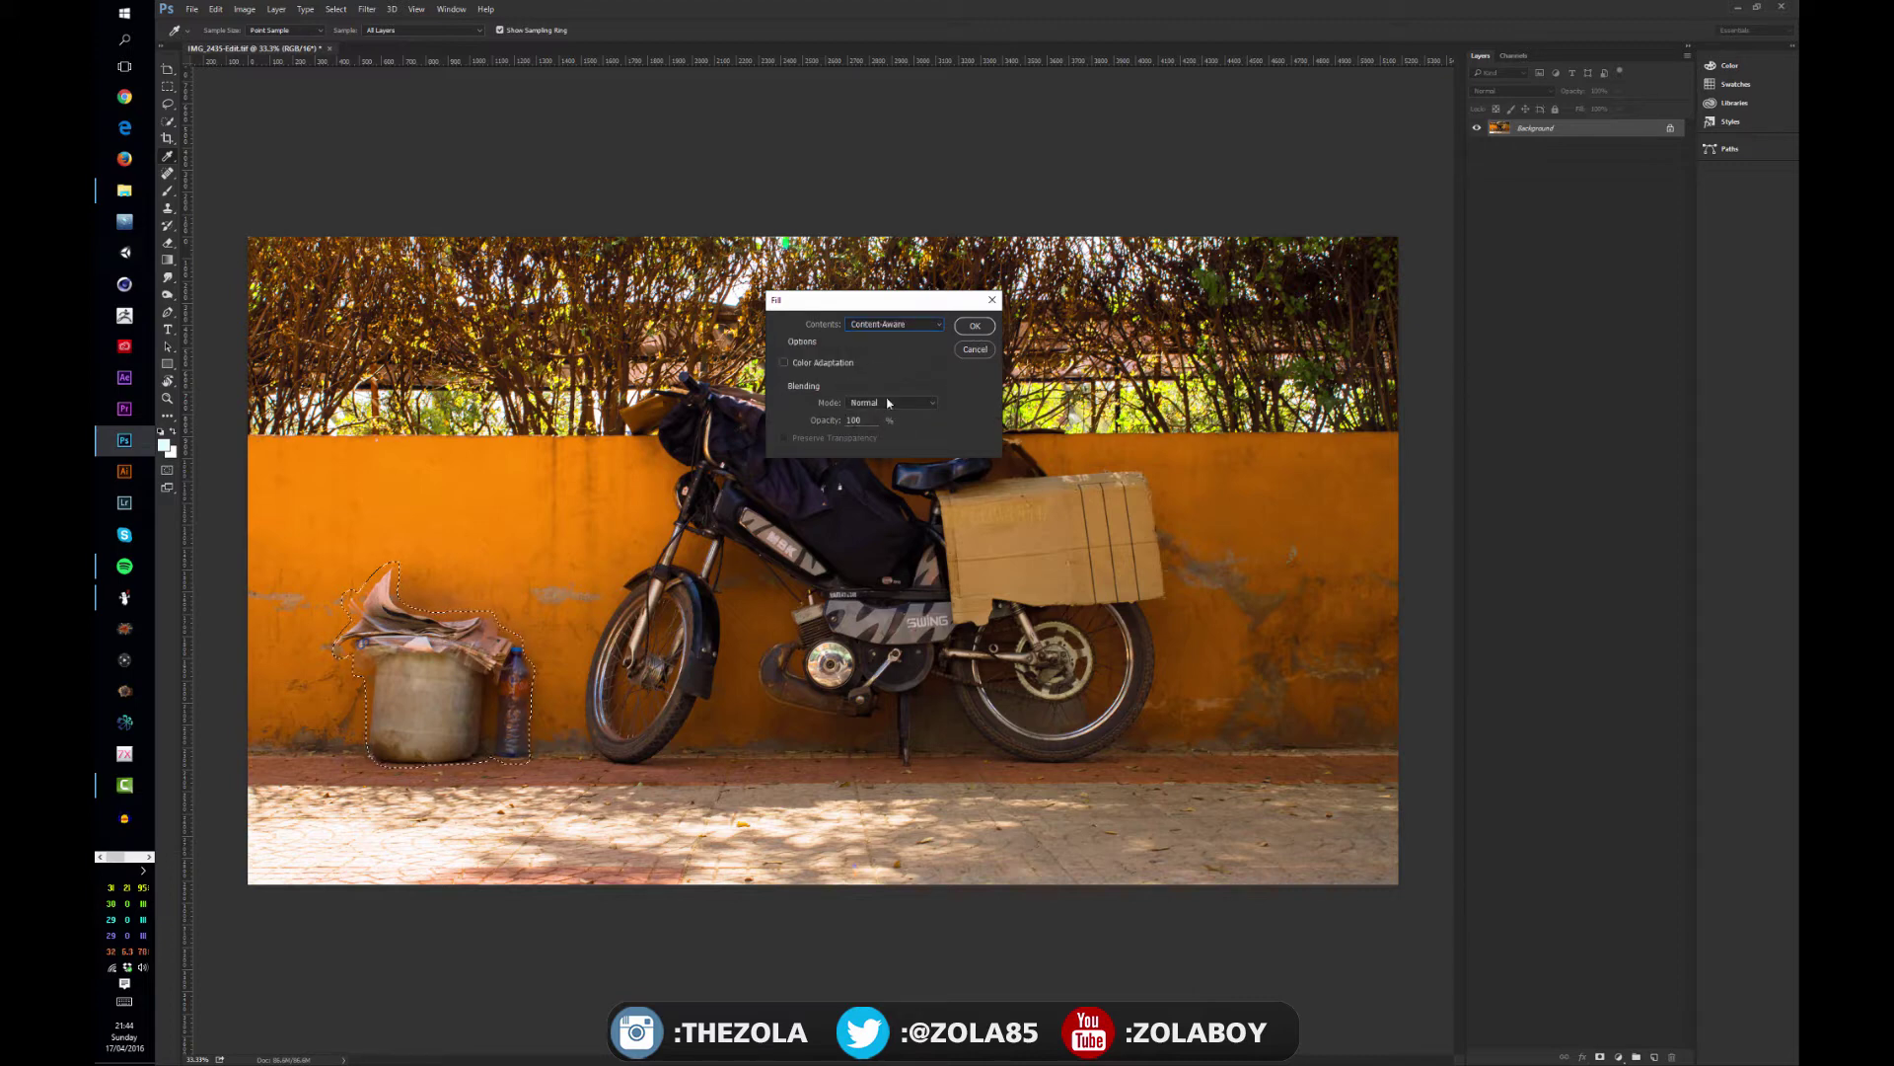
left_click(975, 326)
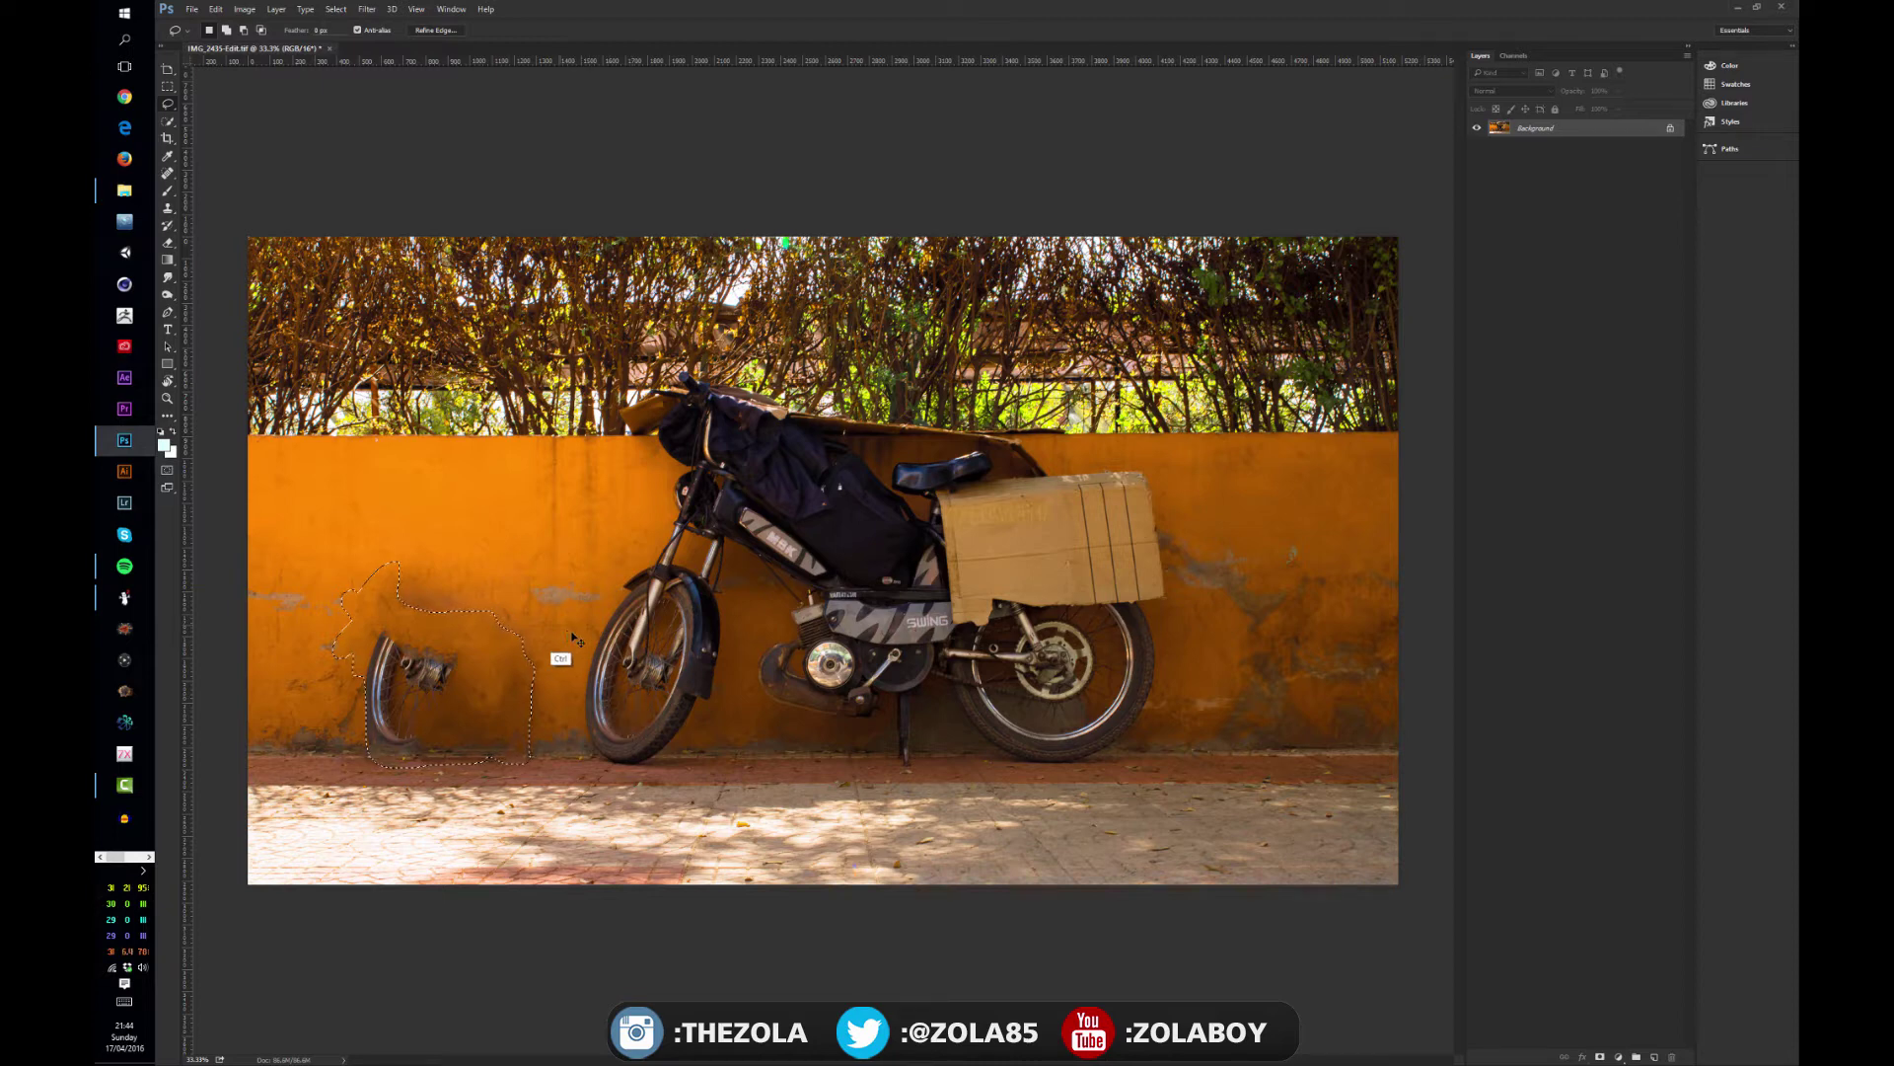
Lasso the leftover wheel fragment on the wall, fill it with Content-Aware contents and deselect it.
key("ctrl+d")
left_click_drag(437, 766, 441, 764)
key("shift+F5")
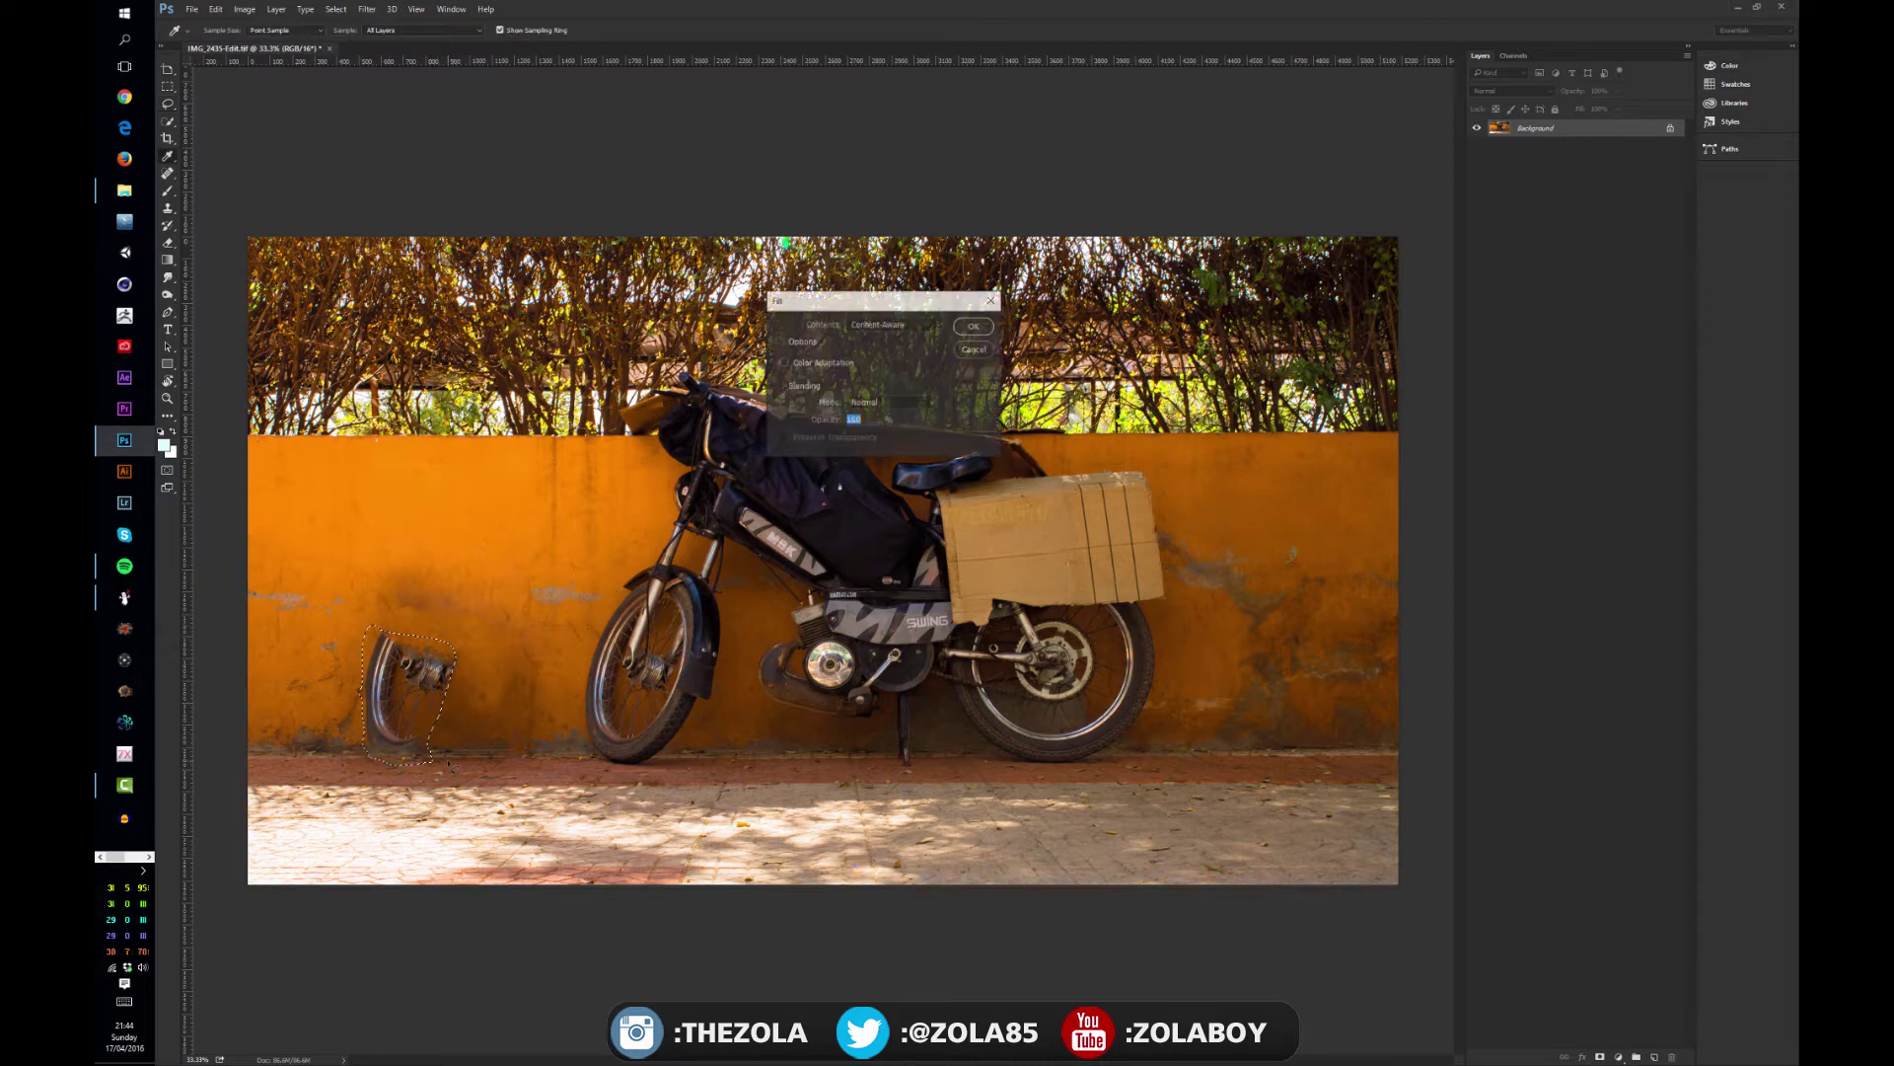
key("Return")
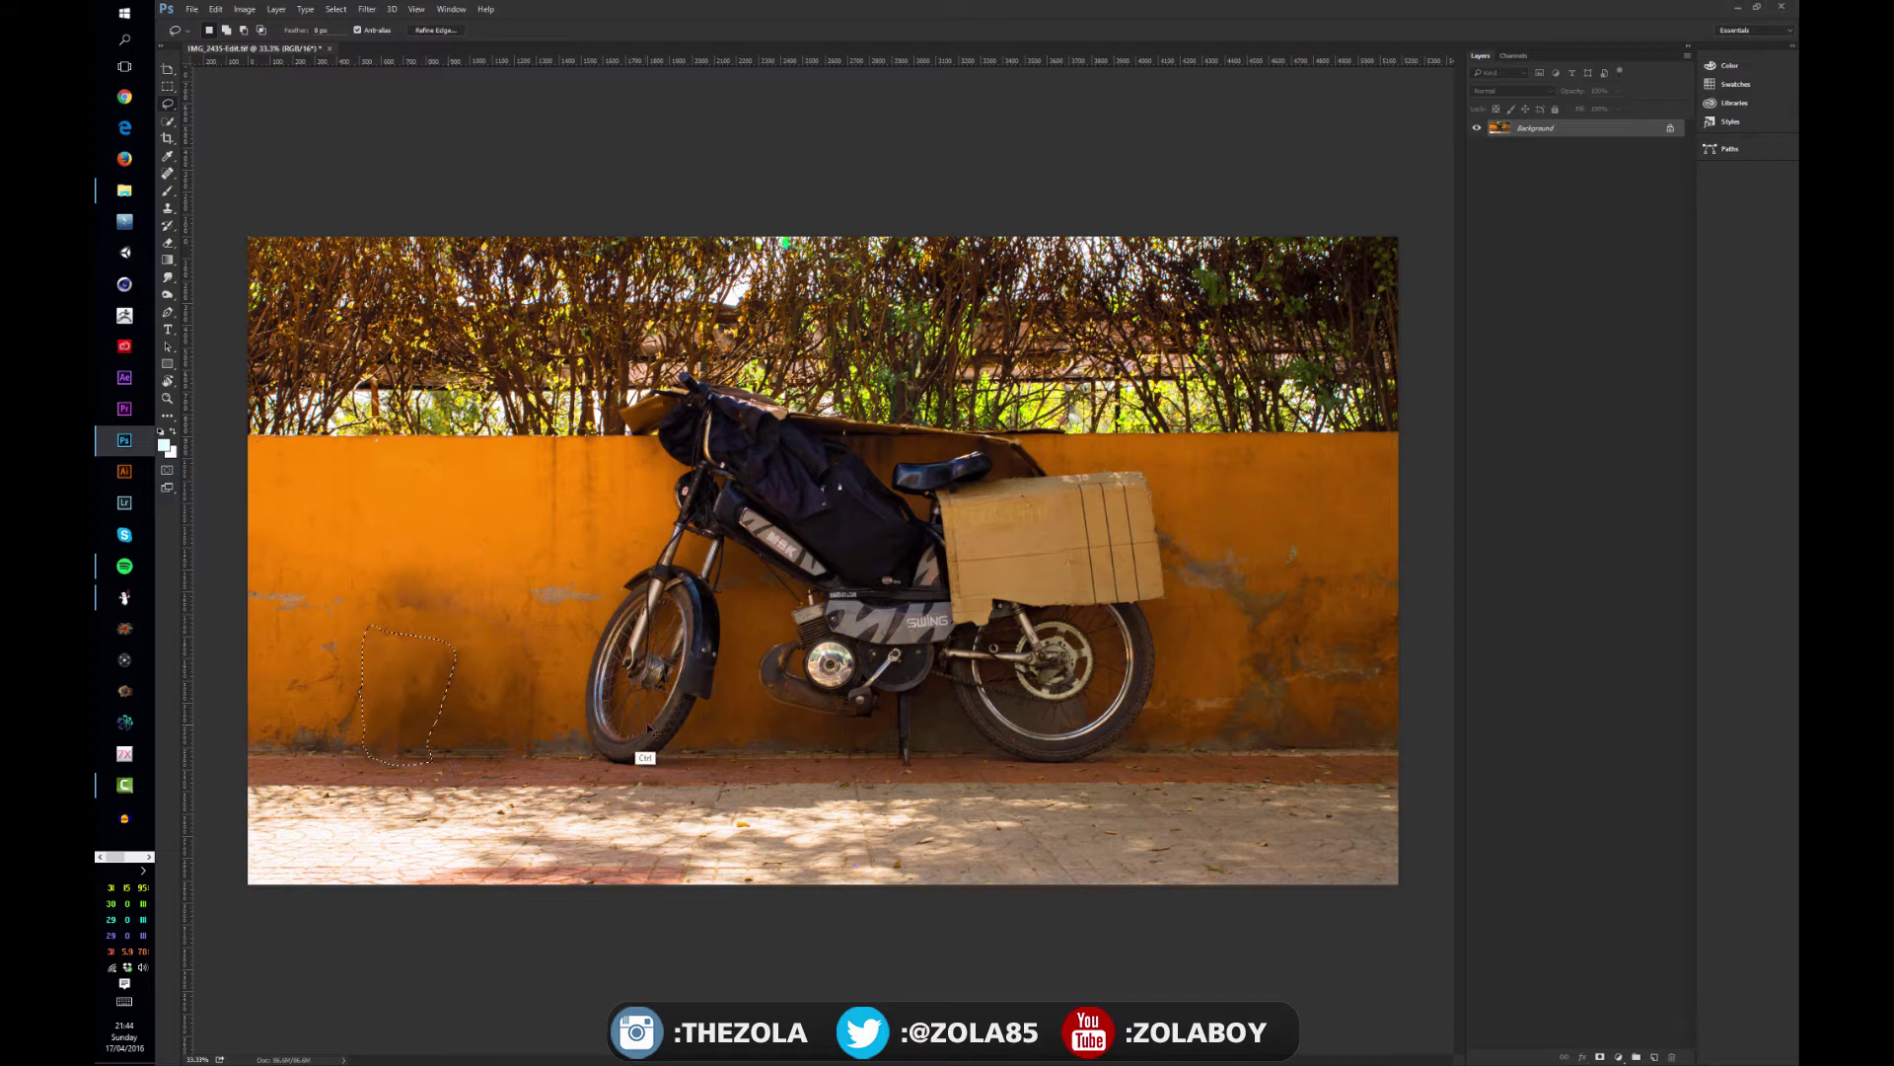
key("ctrl+d")
Undo both Content-Aware fills back to the Lasso selection around the bin and bottle.
key("ctrl+alt+z")
key("ctrl+alt+z")
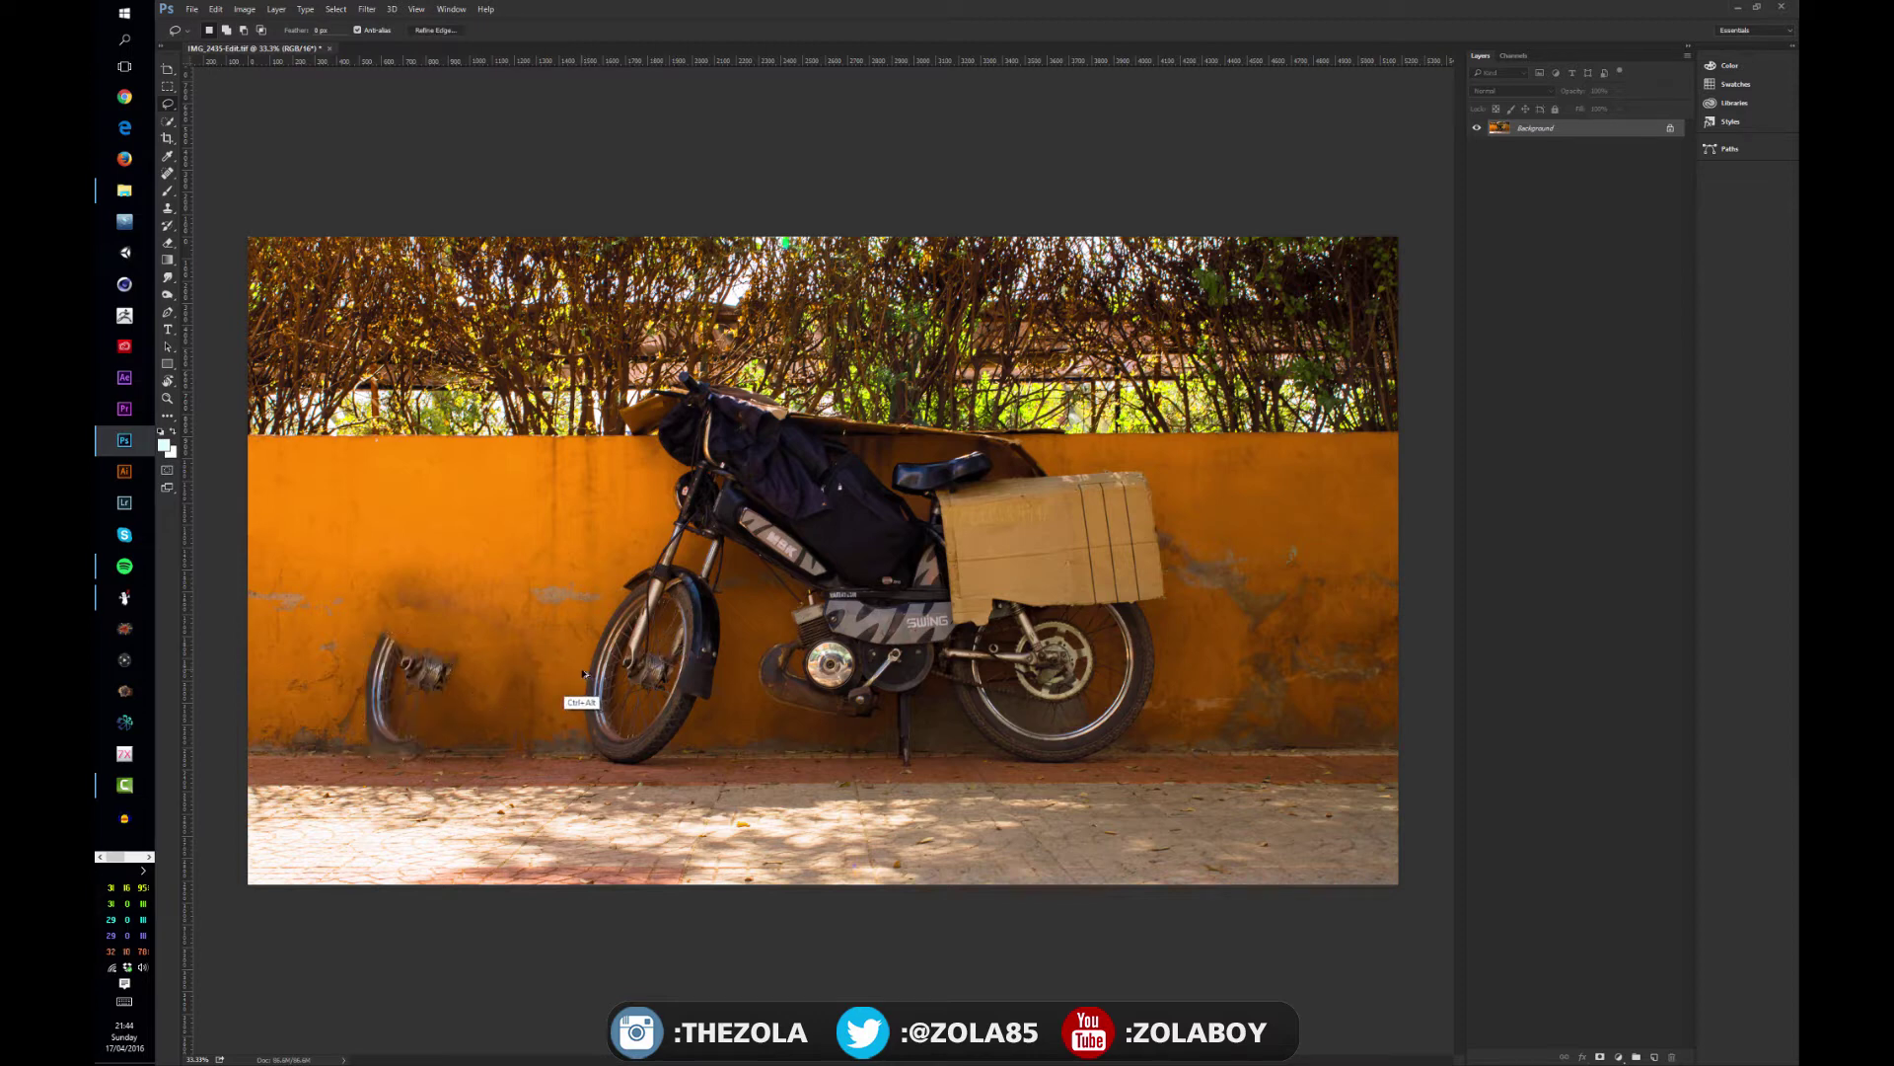
key("ctrl+alt+z")
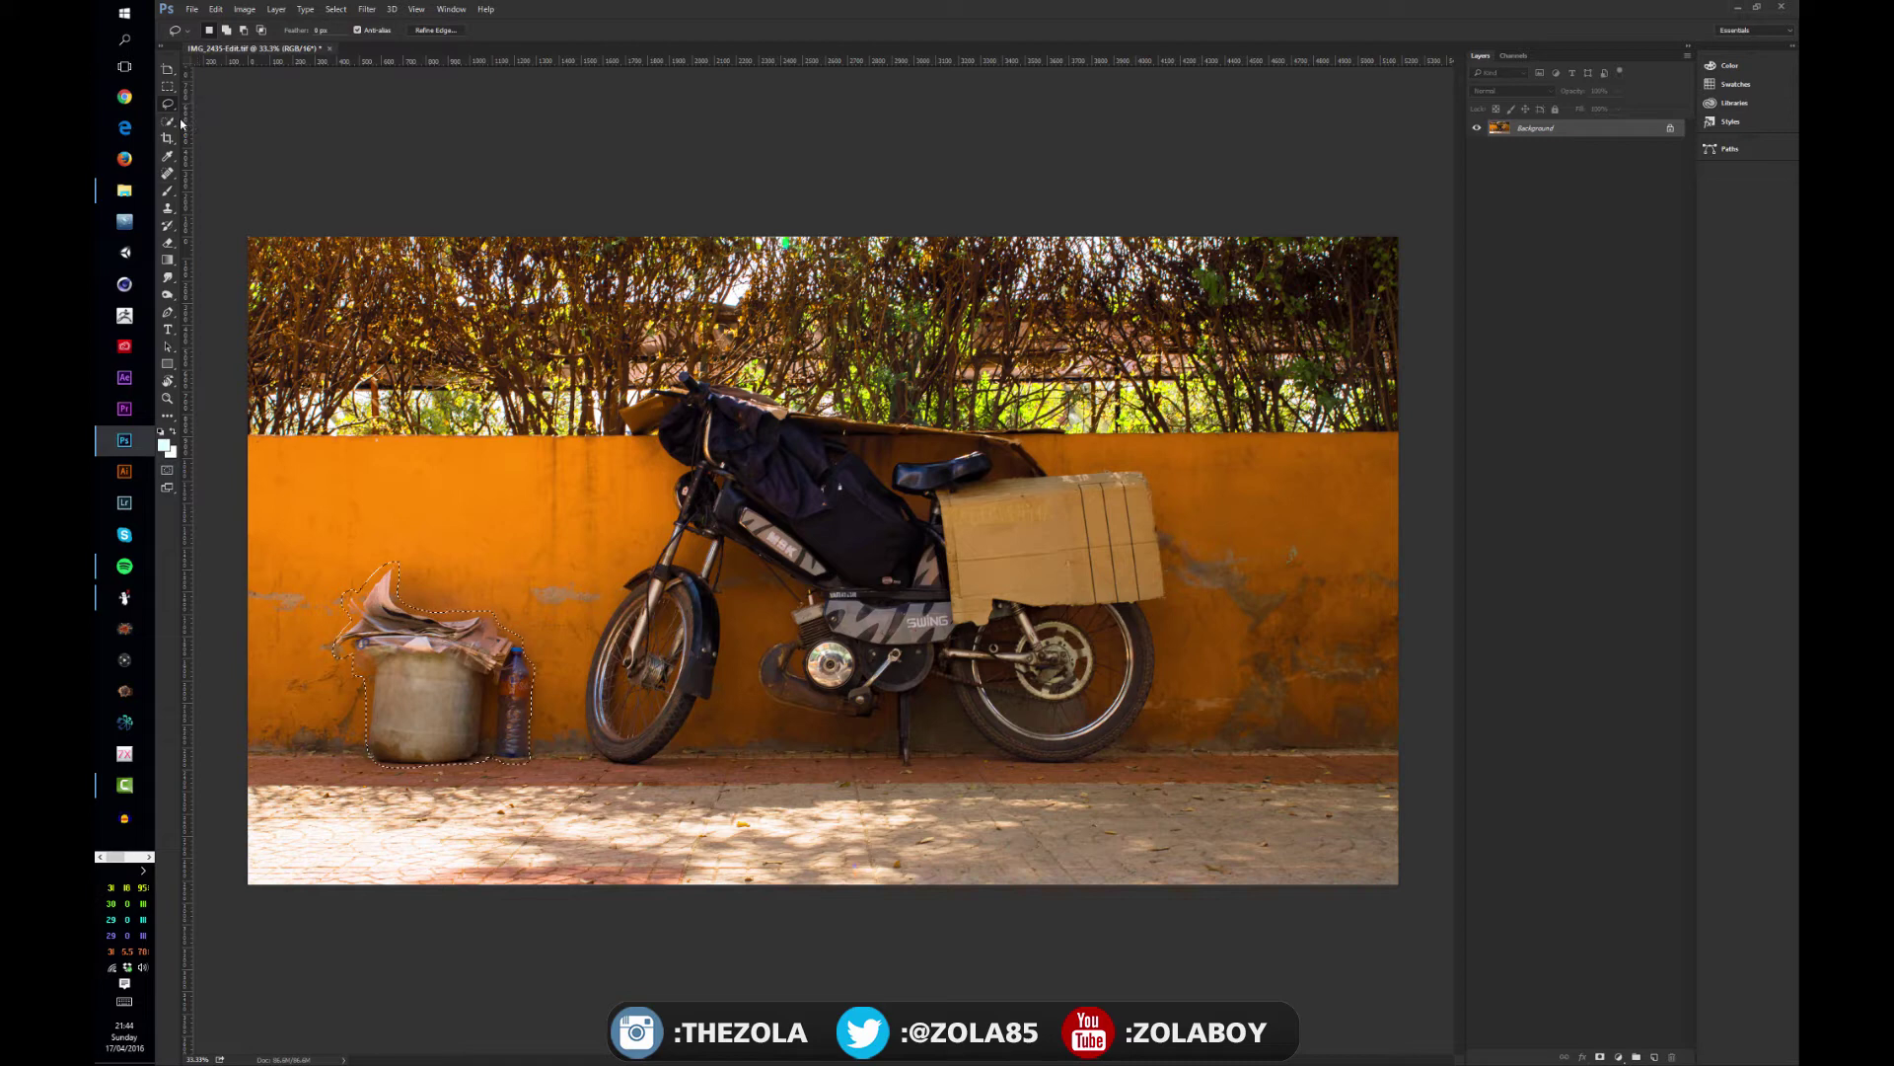
Activate the Spot Healing Brush and open the raw portrait IMG_2597.CR2 from the photo shoot's folder inside Photoshoots with unchanged Camera Raw settings.
left_click(168, 173)
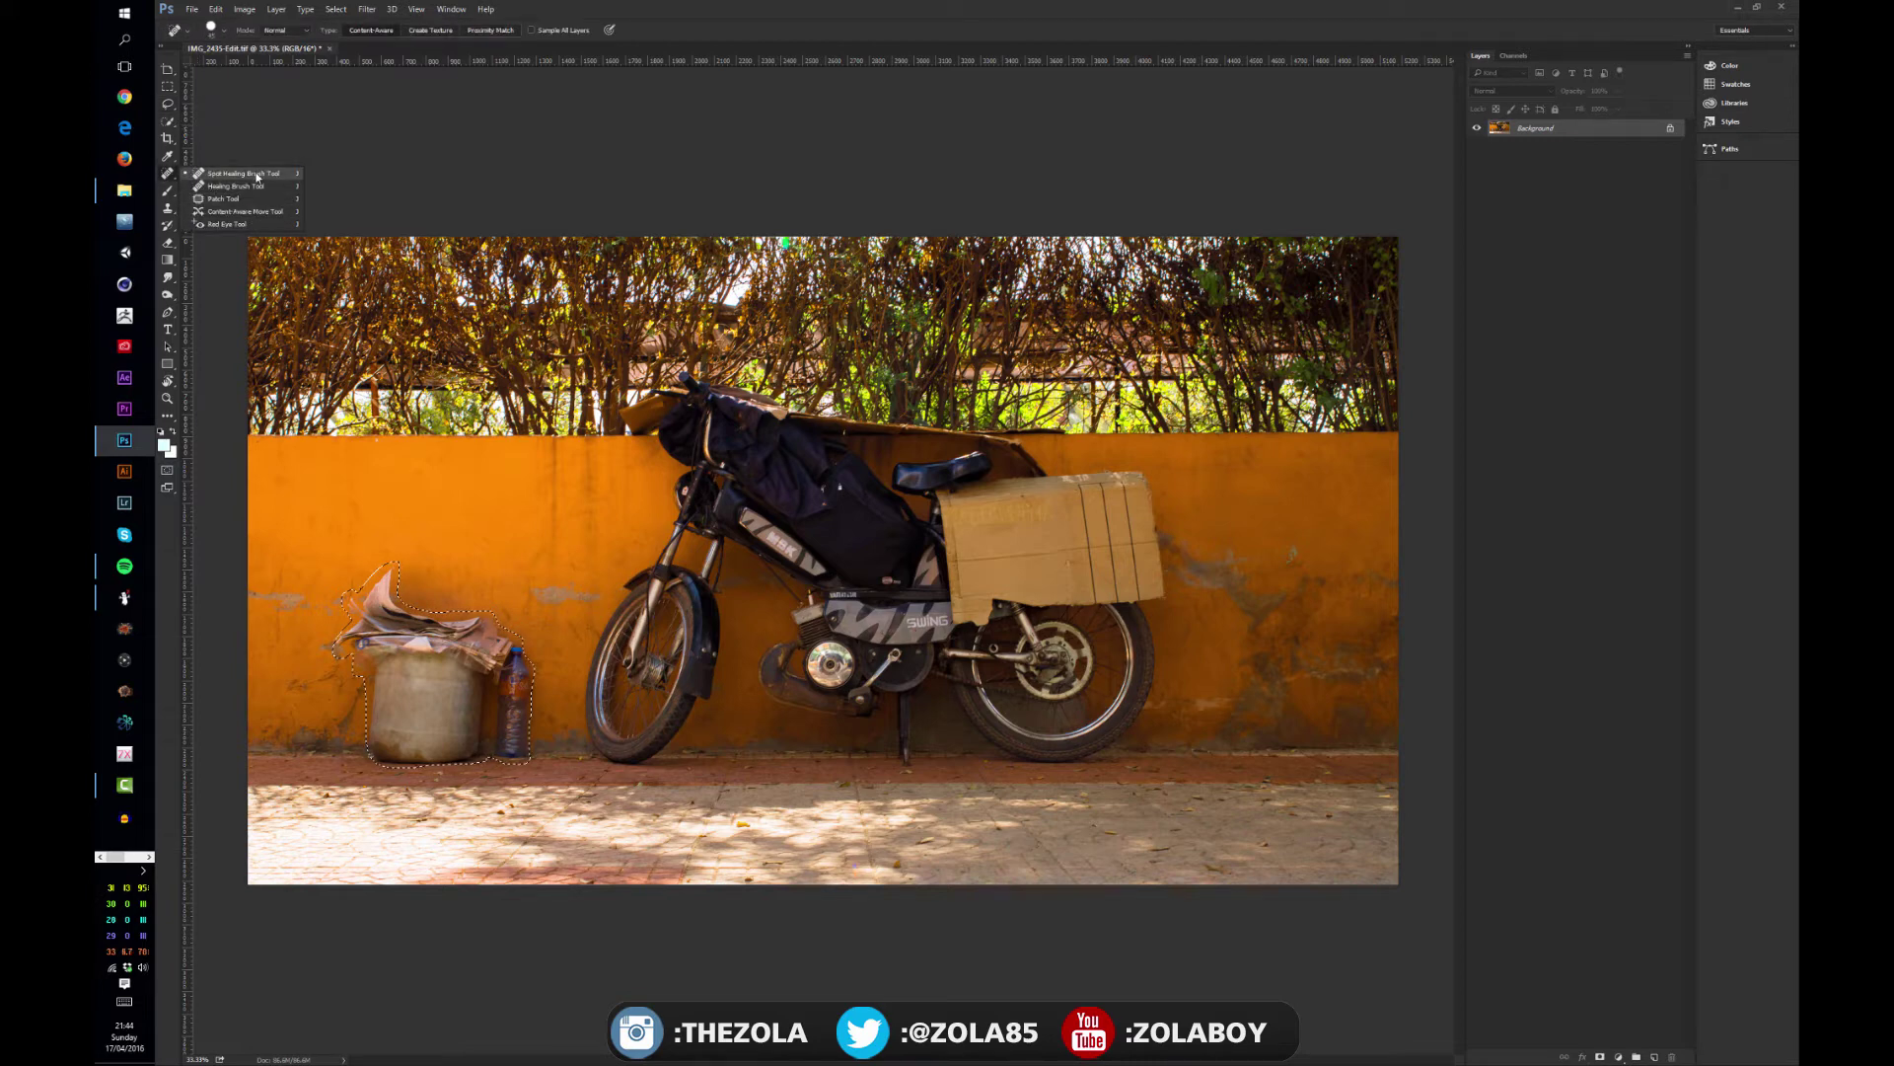
left_click(336, 167)
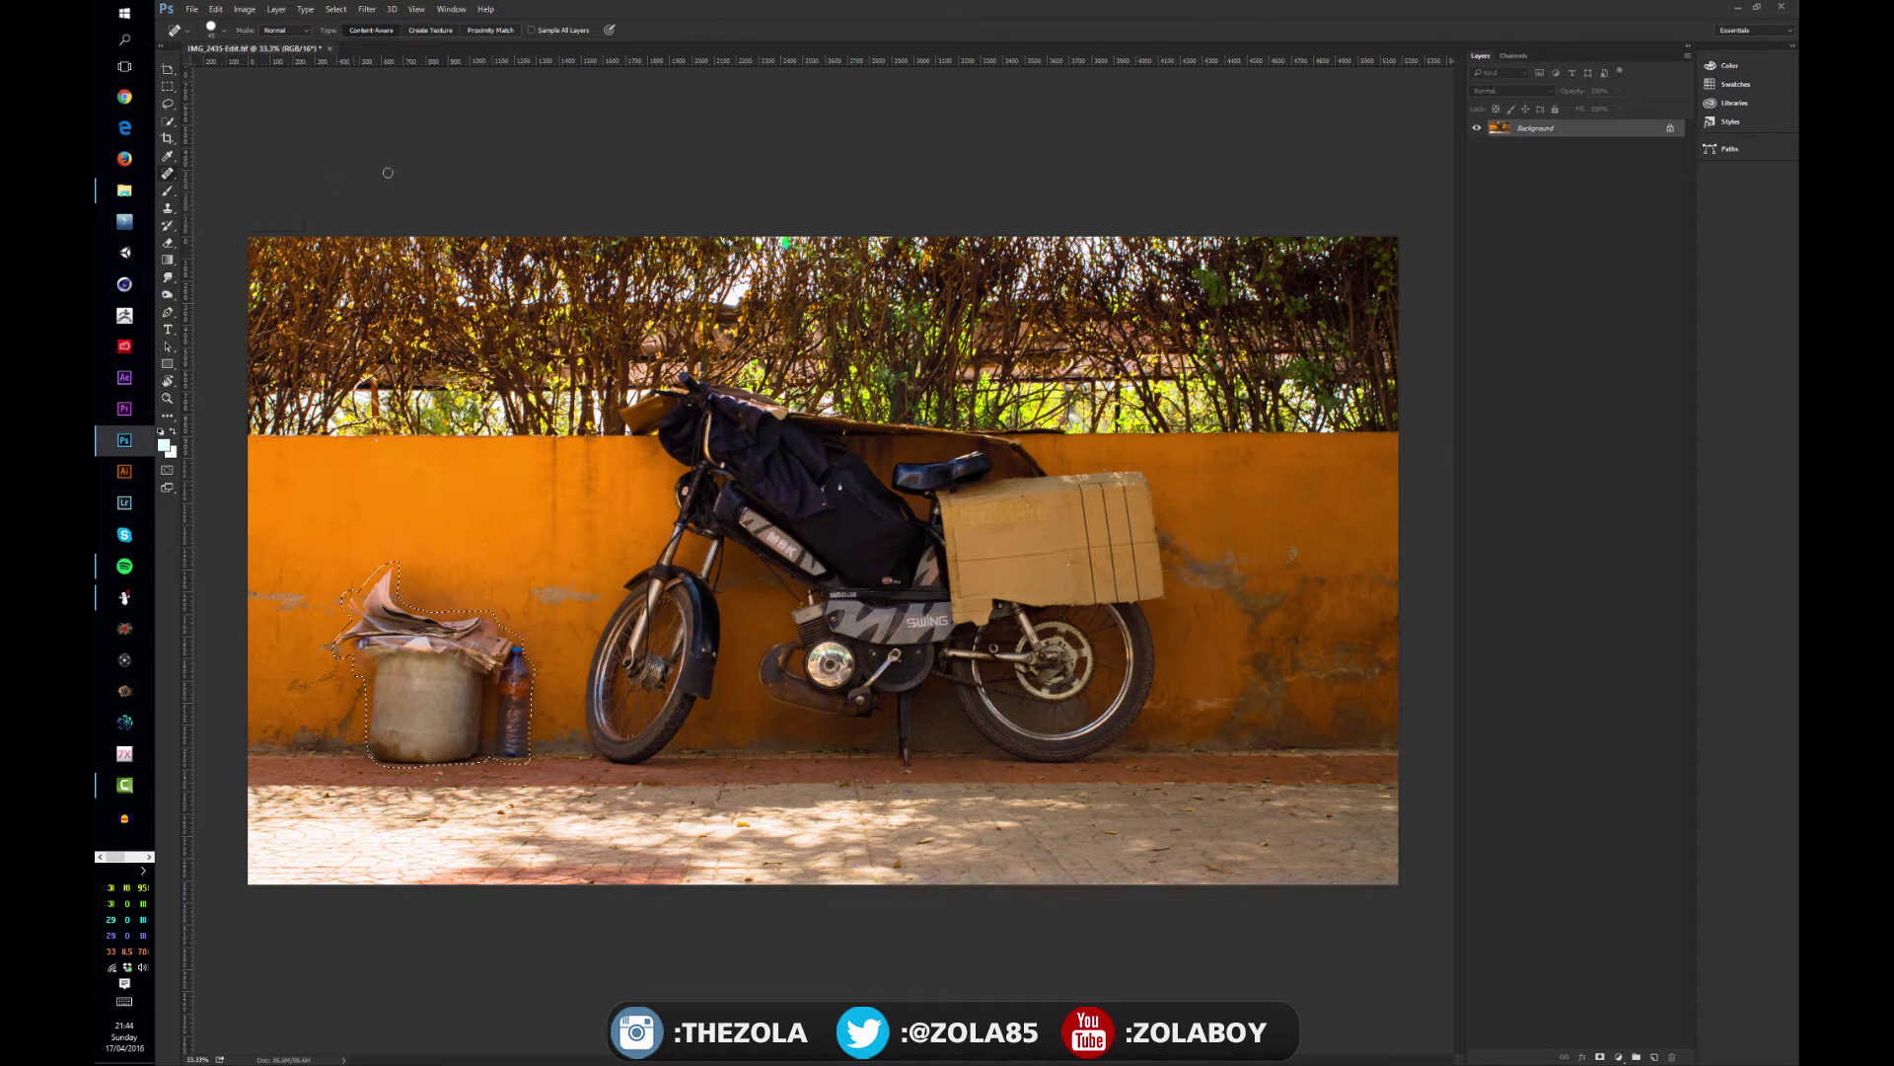
key("ctrl+o")
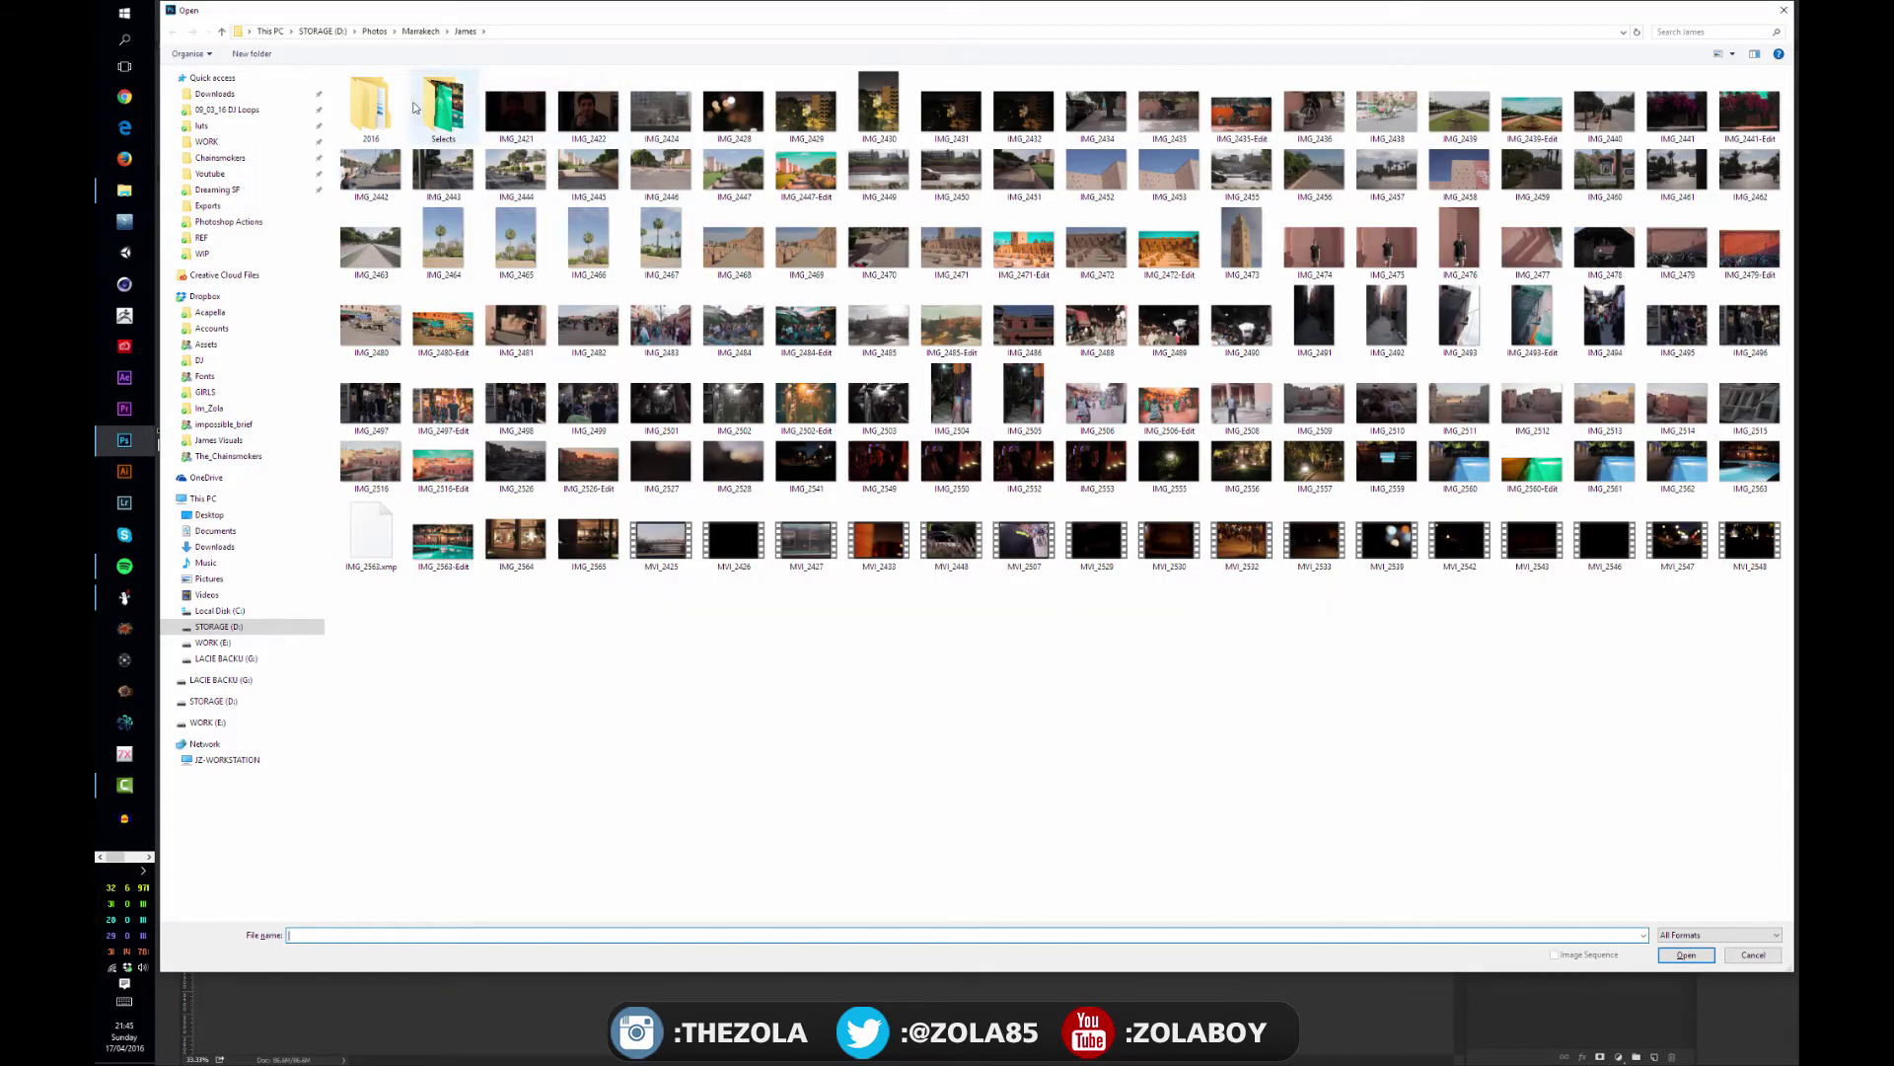
left_click(420, 31)
left_click(375, 30)
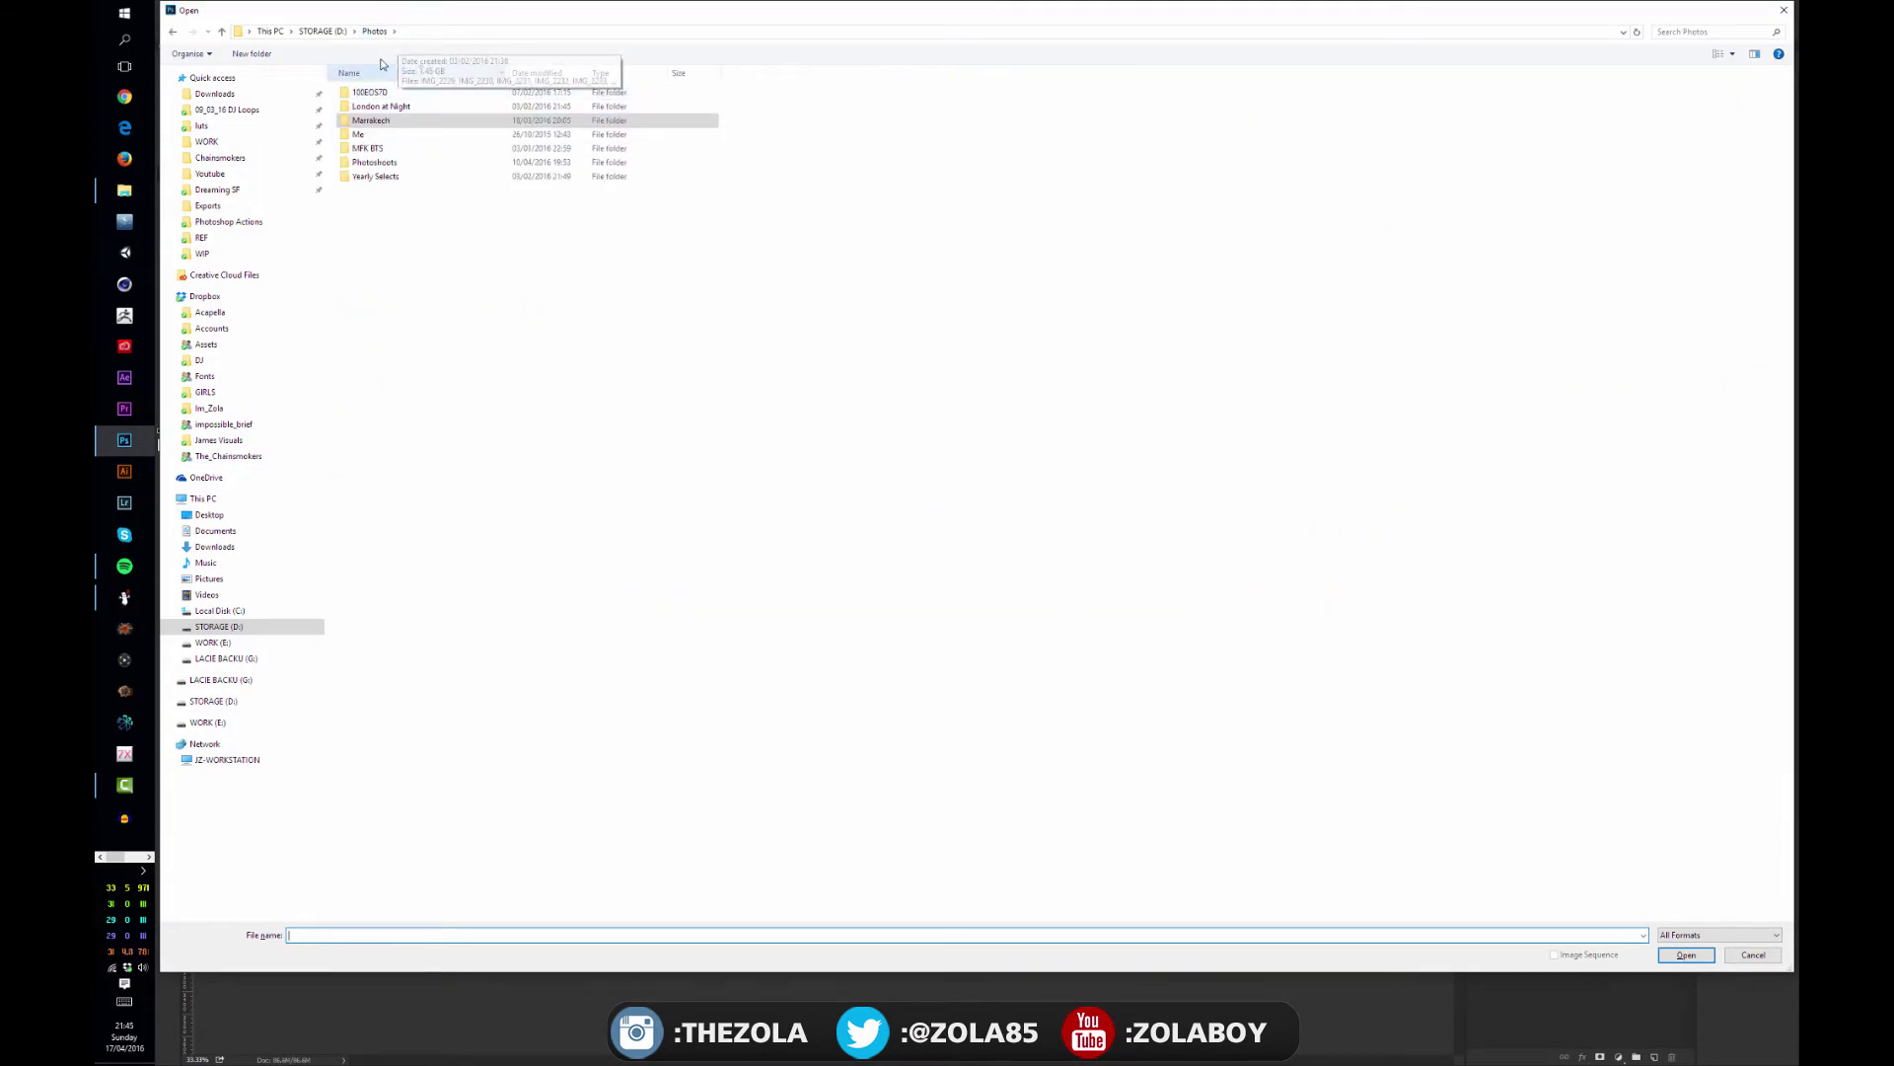
left_click(391, 164)
double_click(390, 164)
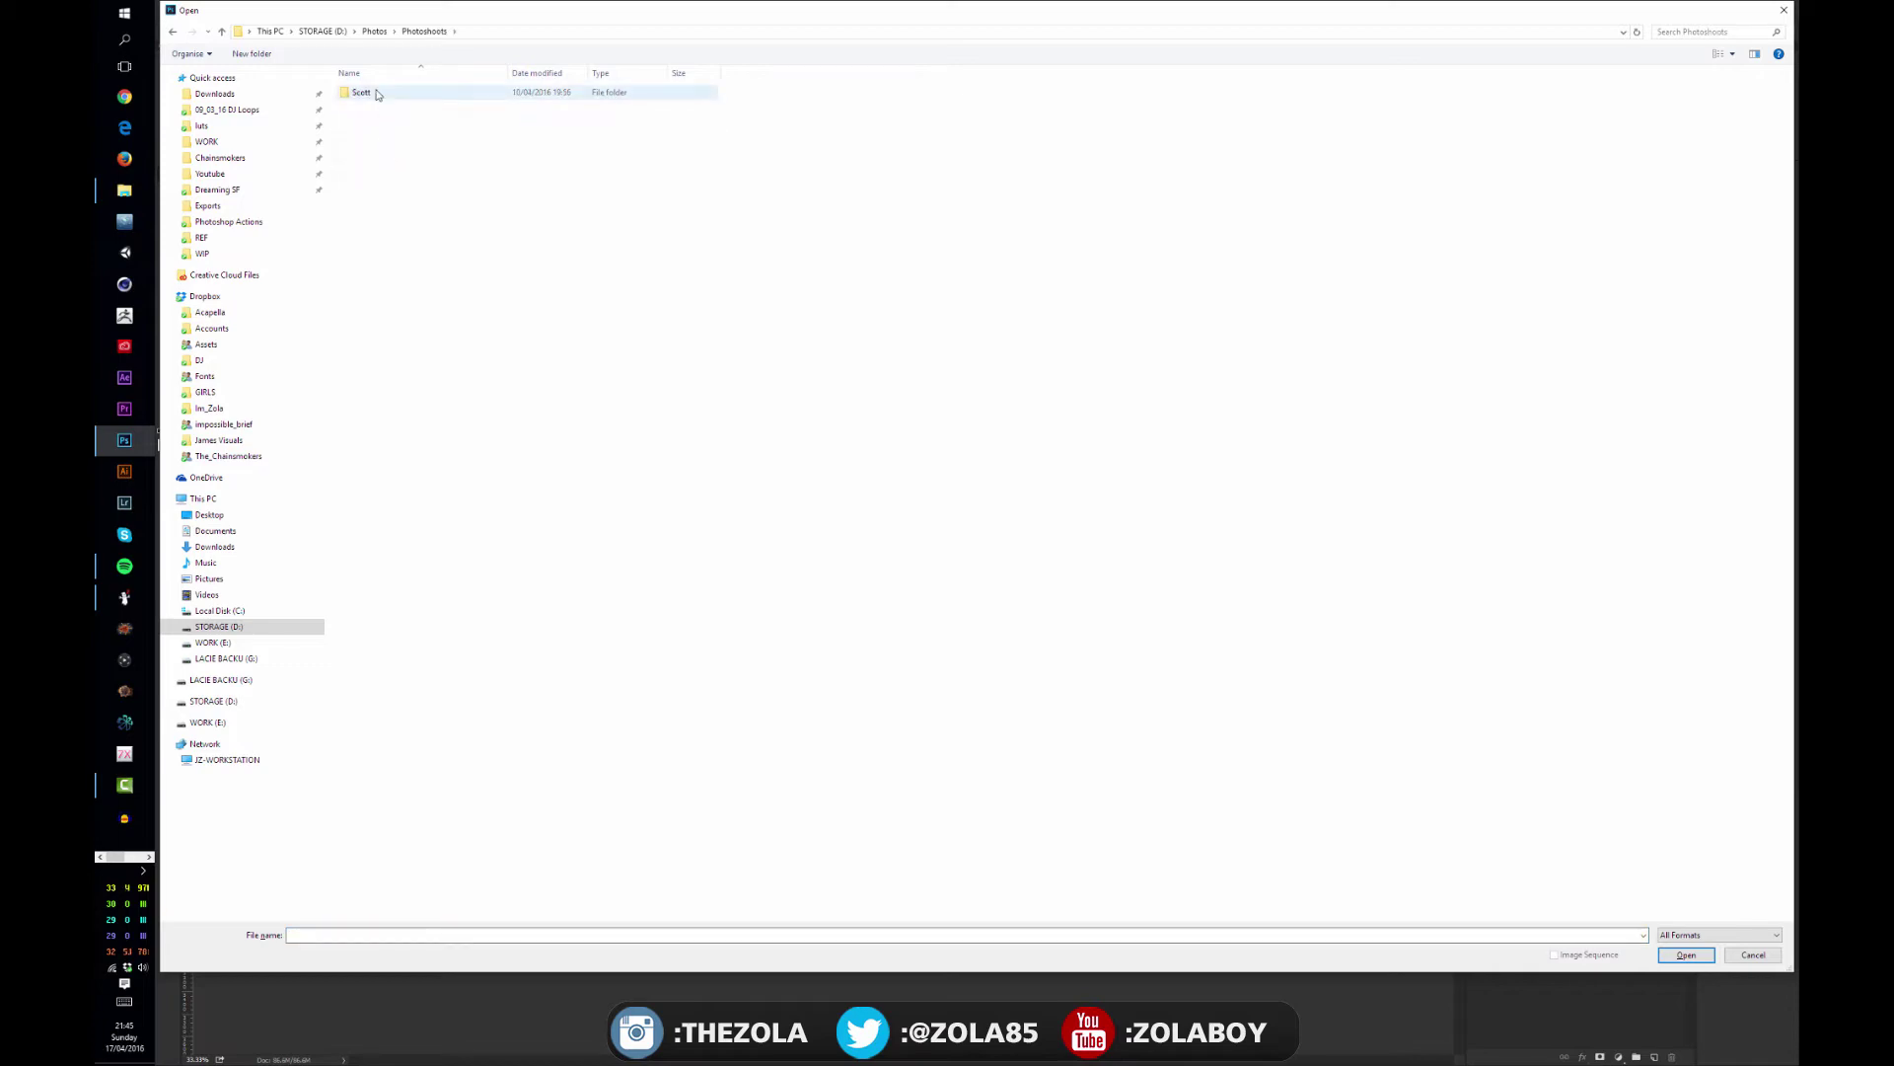
double_click(379, 92)
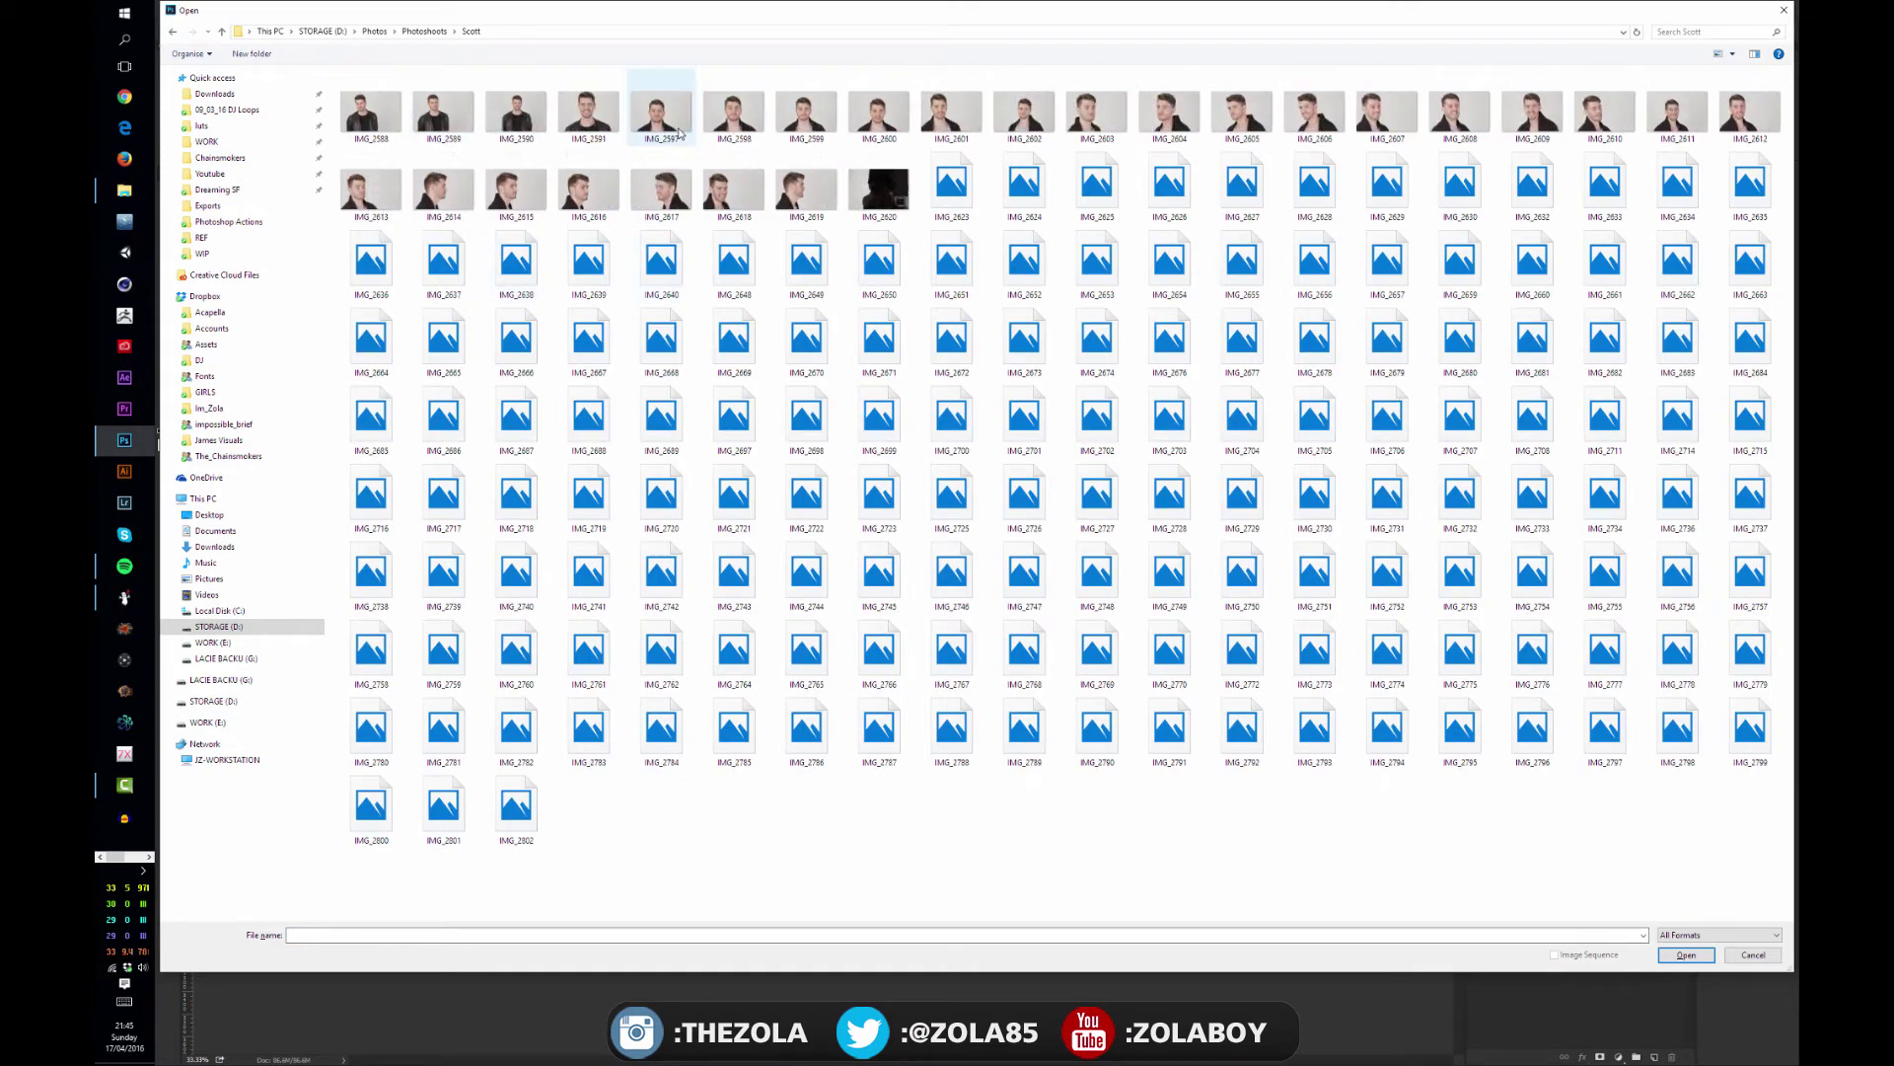
left_click(659, 123)
double_click(659, 123)
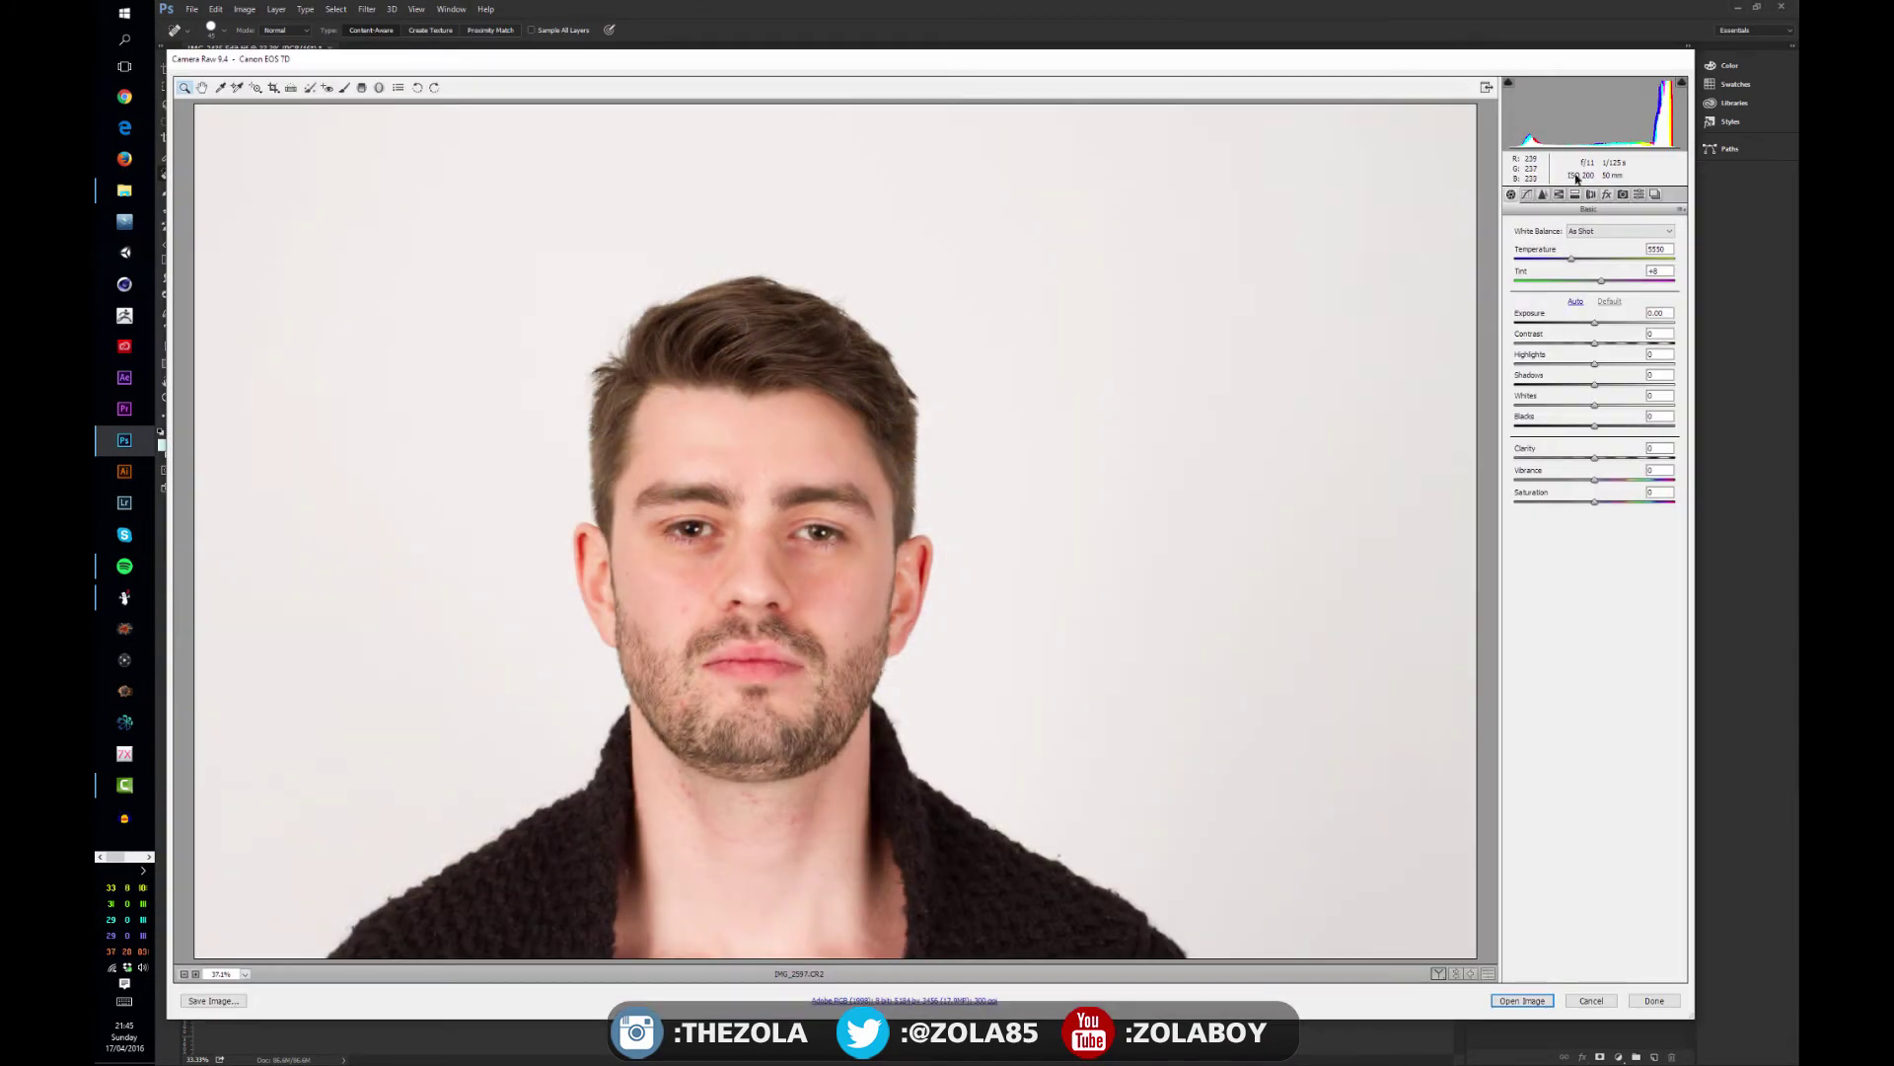
left_click(1520, 1000)
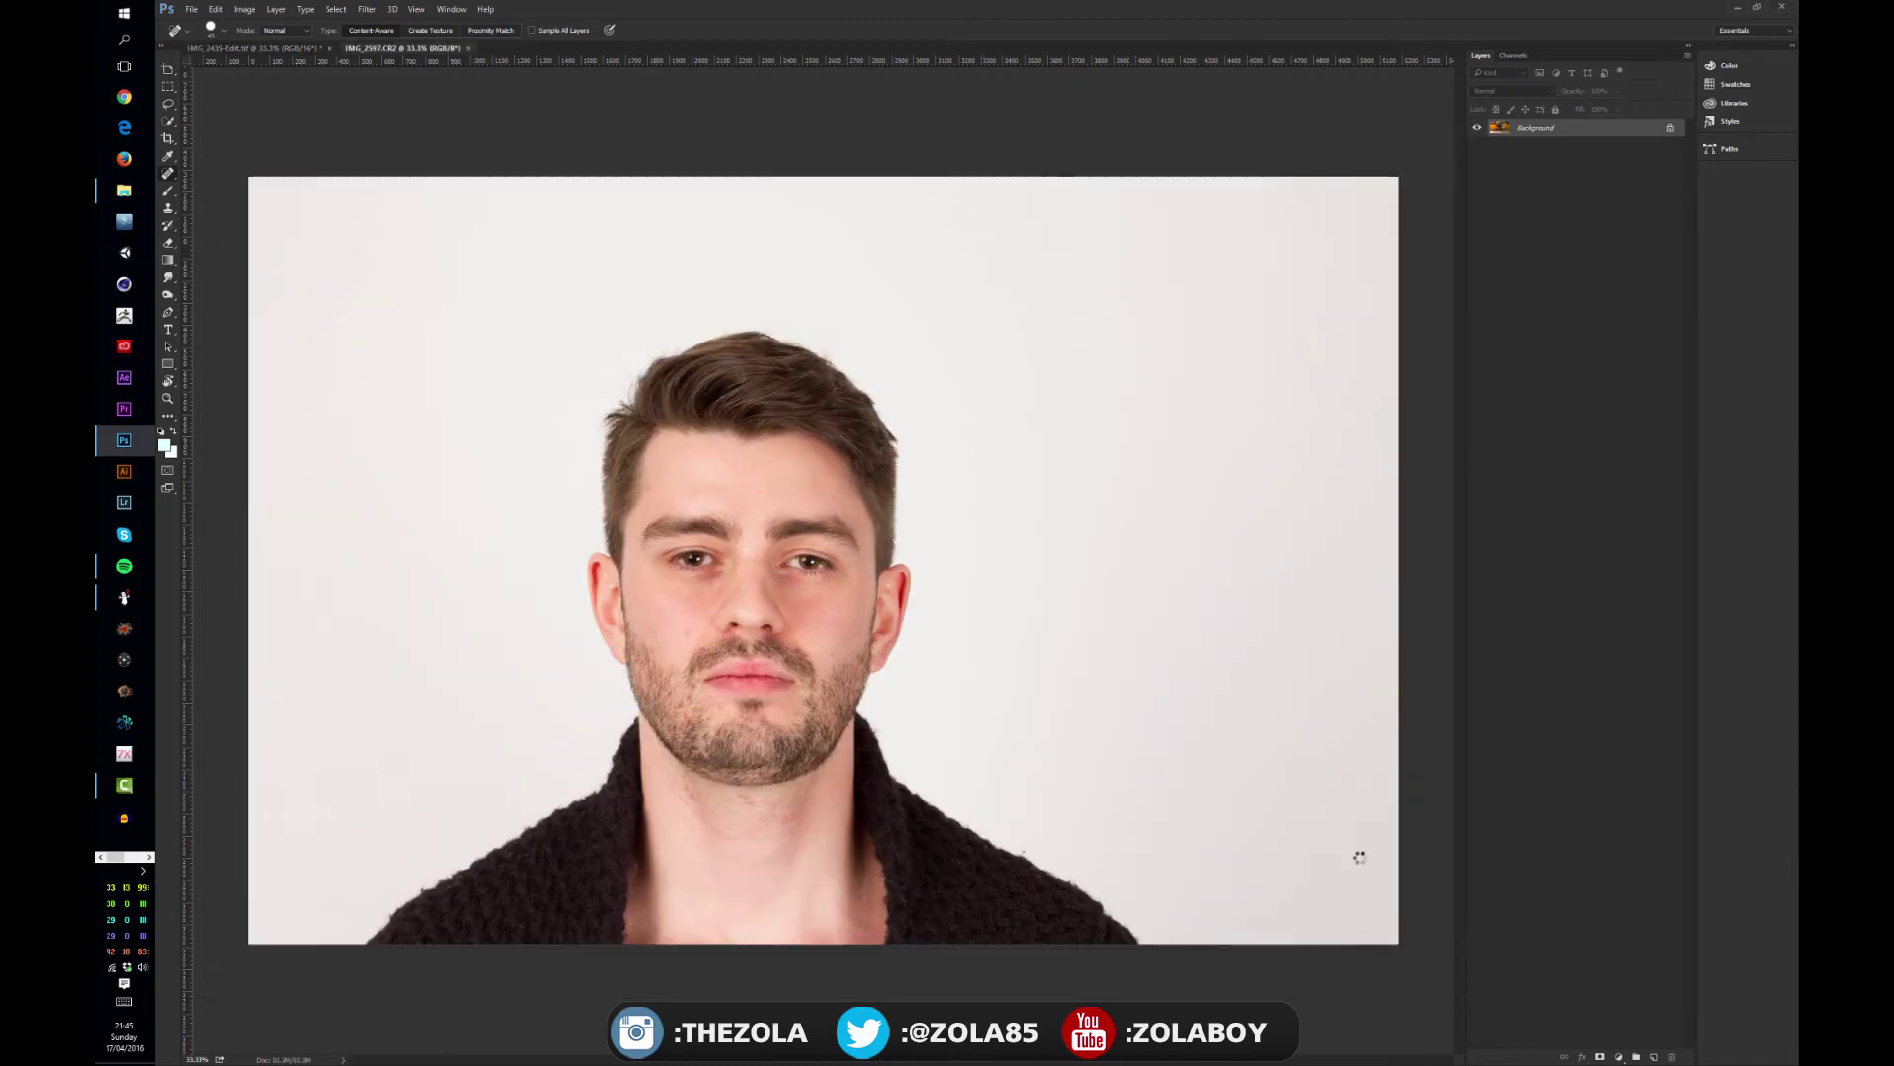
Heal the red blemishes on the side of the neck and on the bearded jaw with the Spot Healing Brush.
key("ctrl+plus")
key("ctrl+plus")
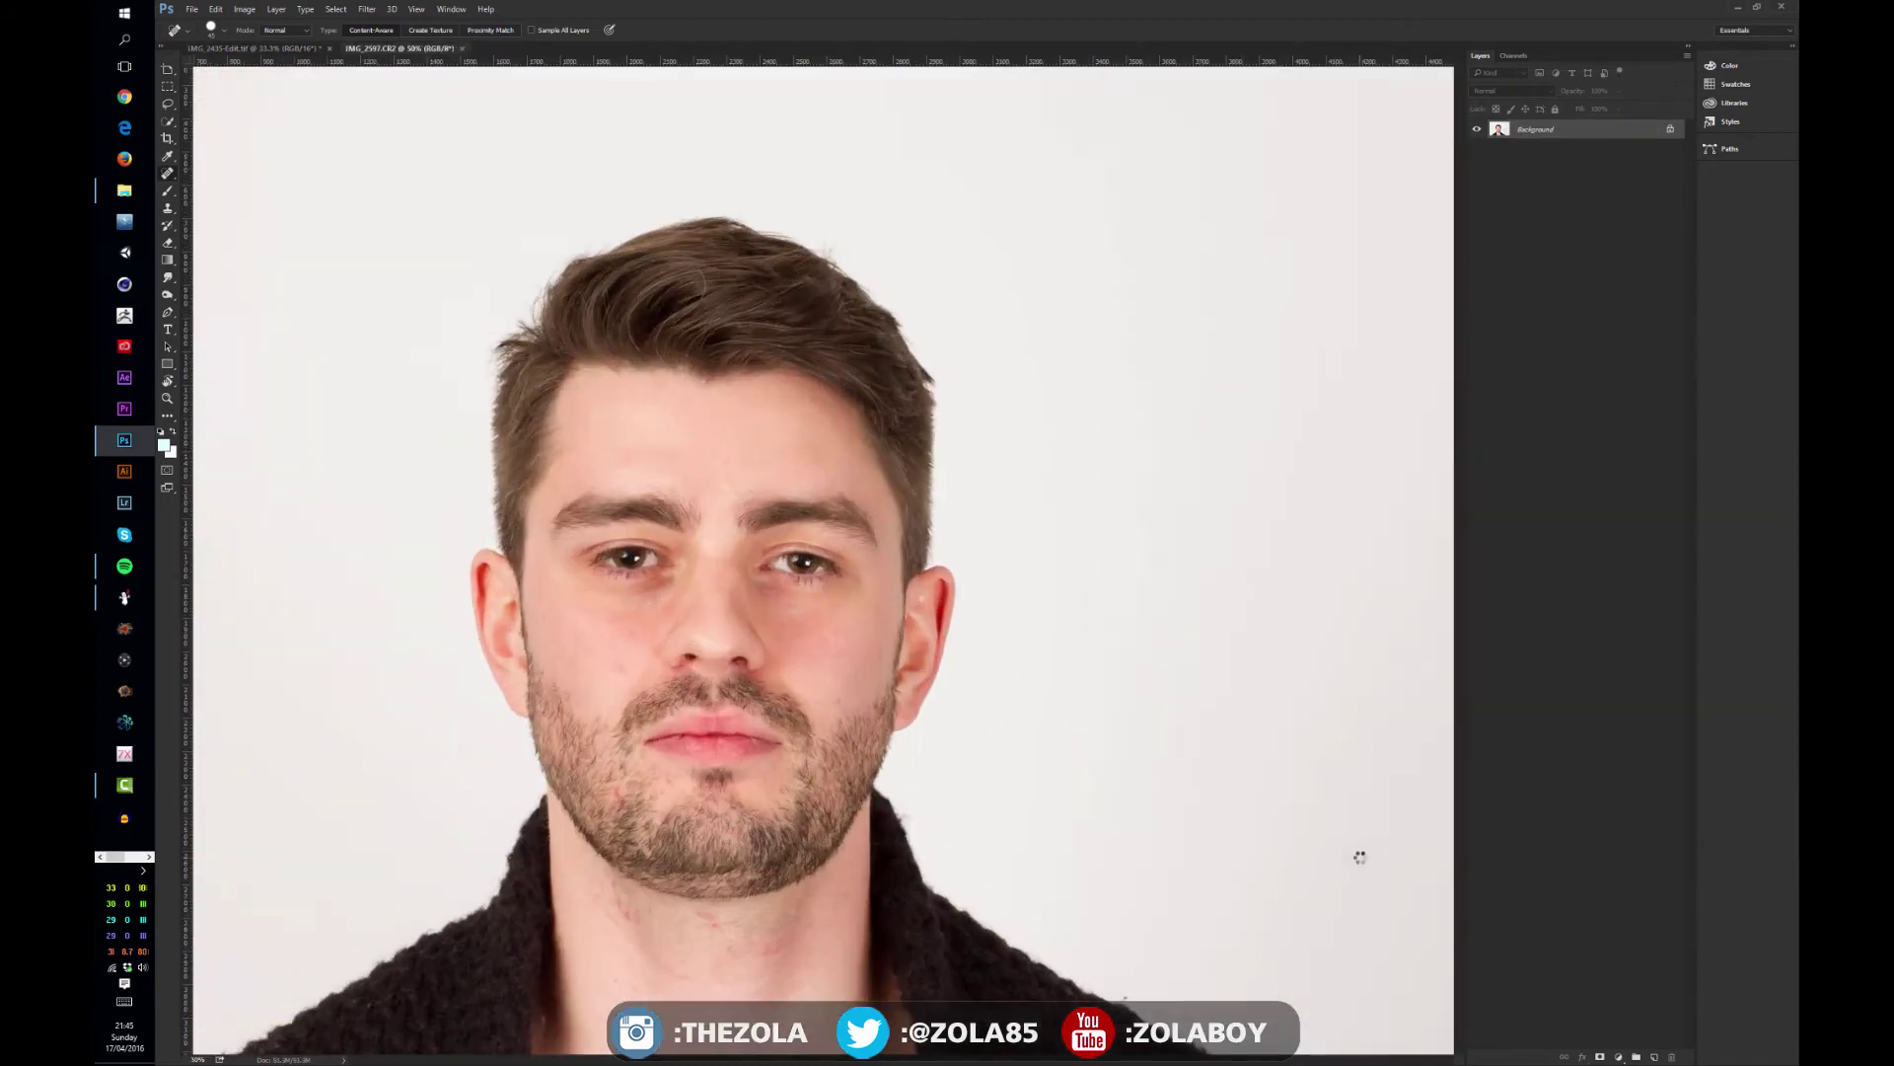
left_click_drag(657, 589, 713, 371)
left_click_drag(738, 843, 708, 728)
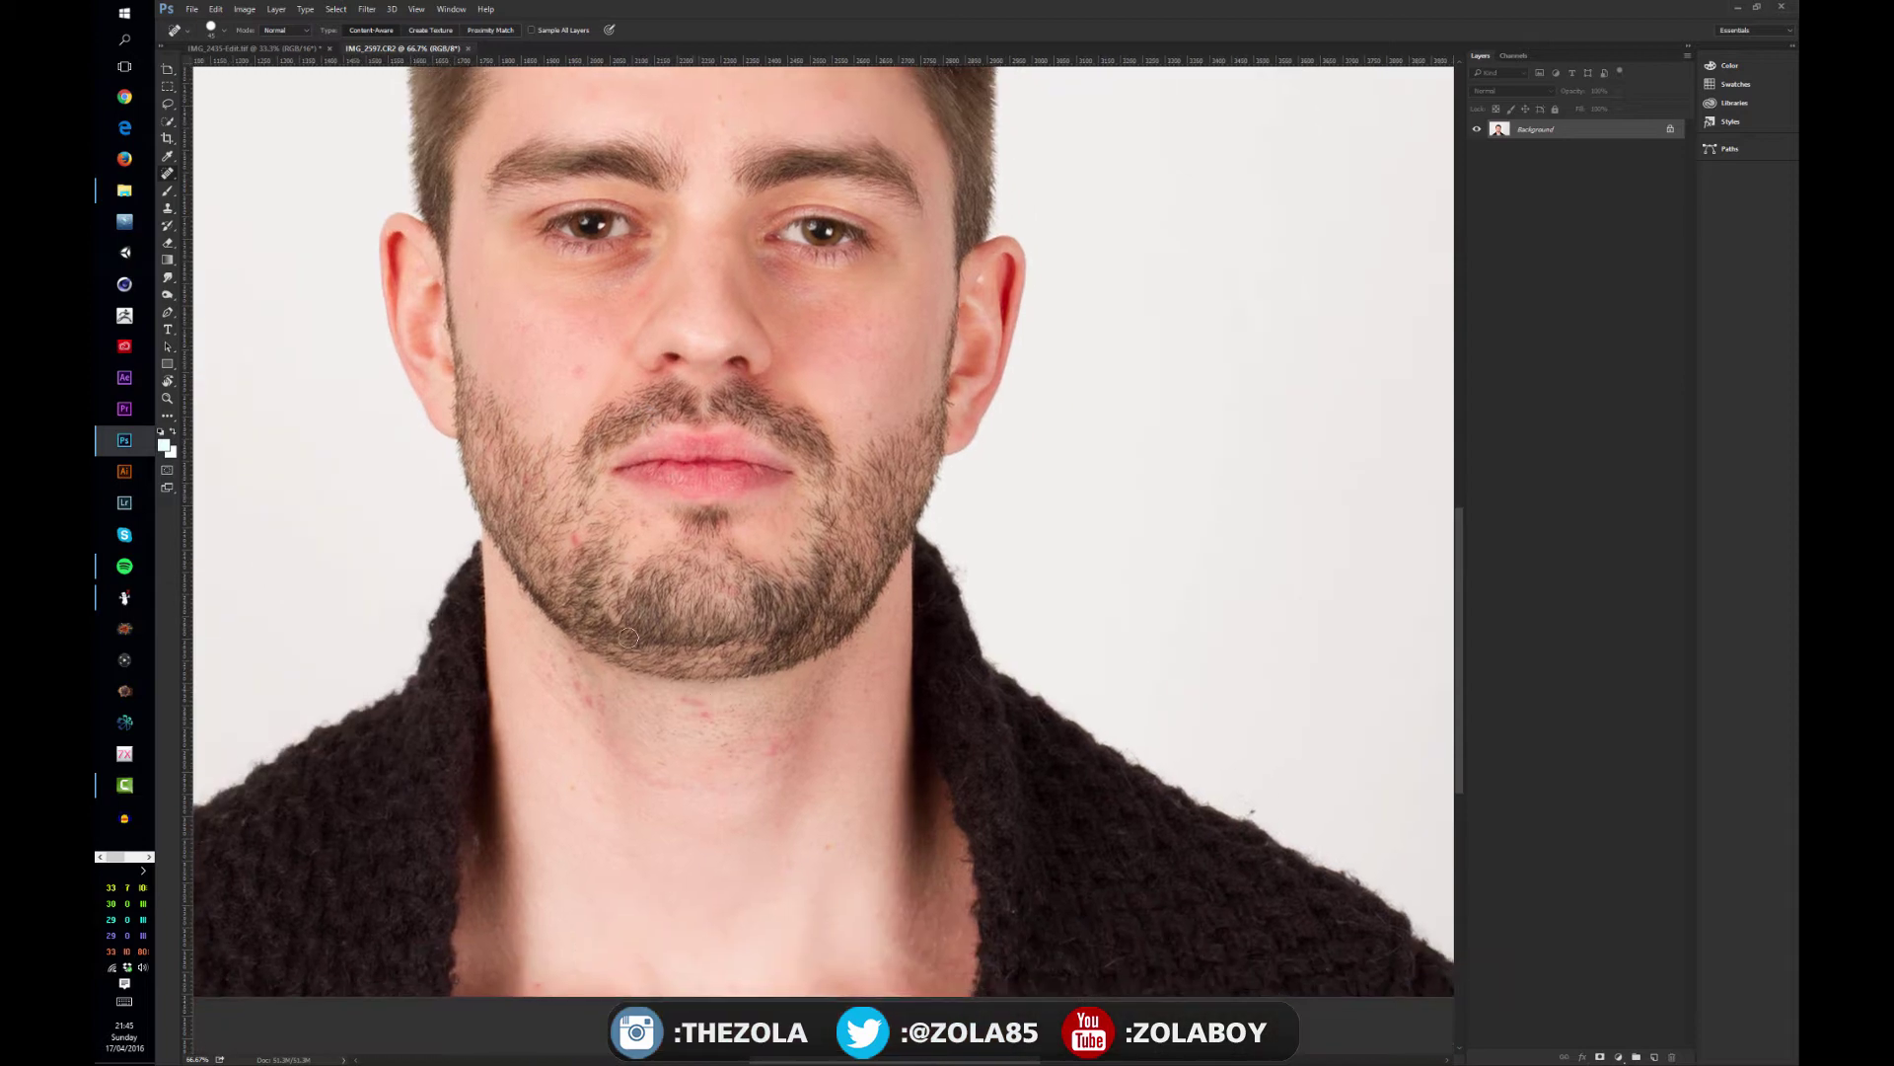
right_click(168, 173)
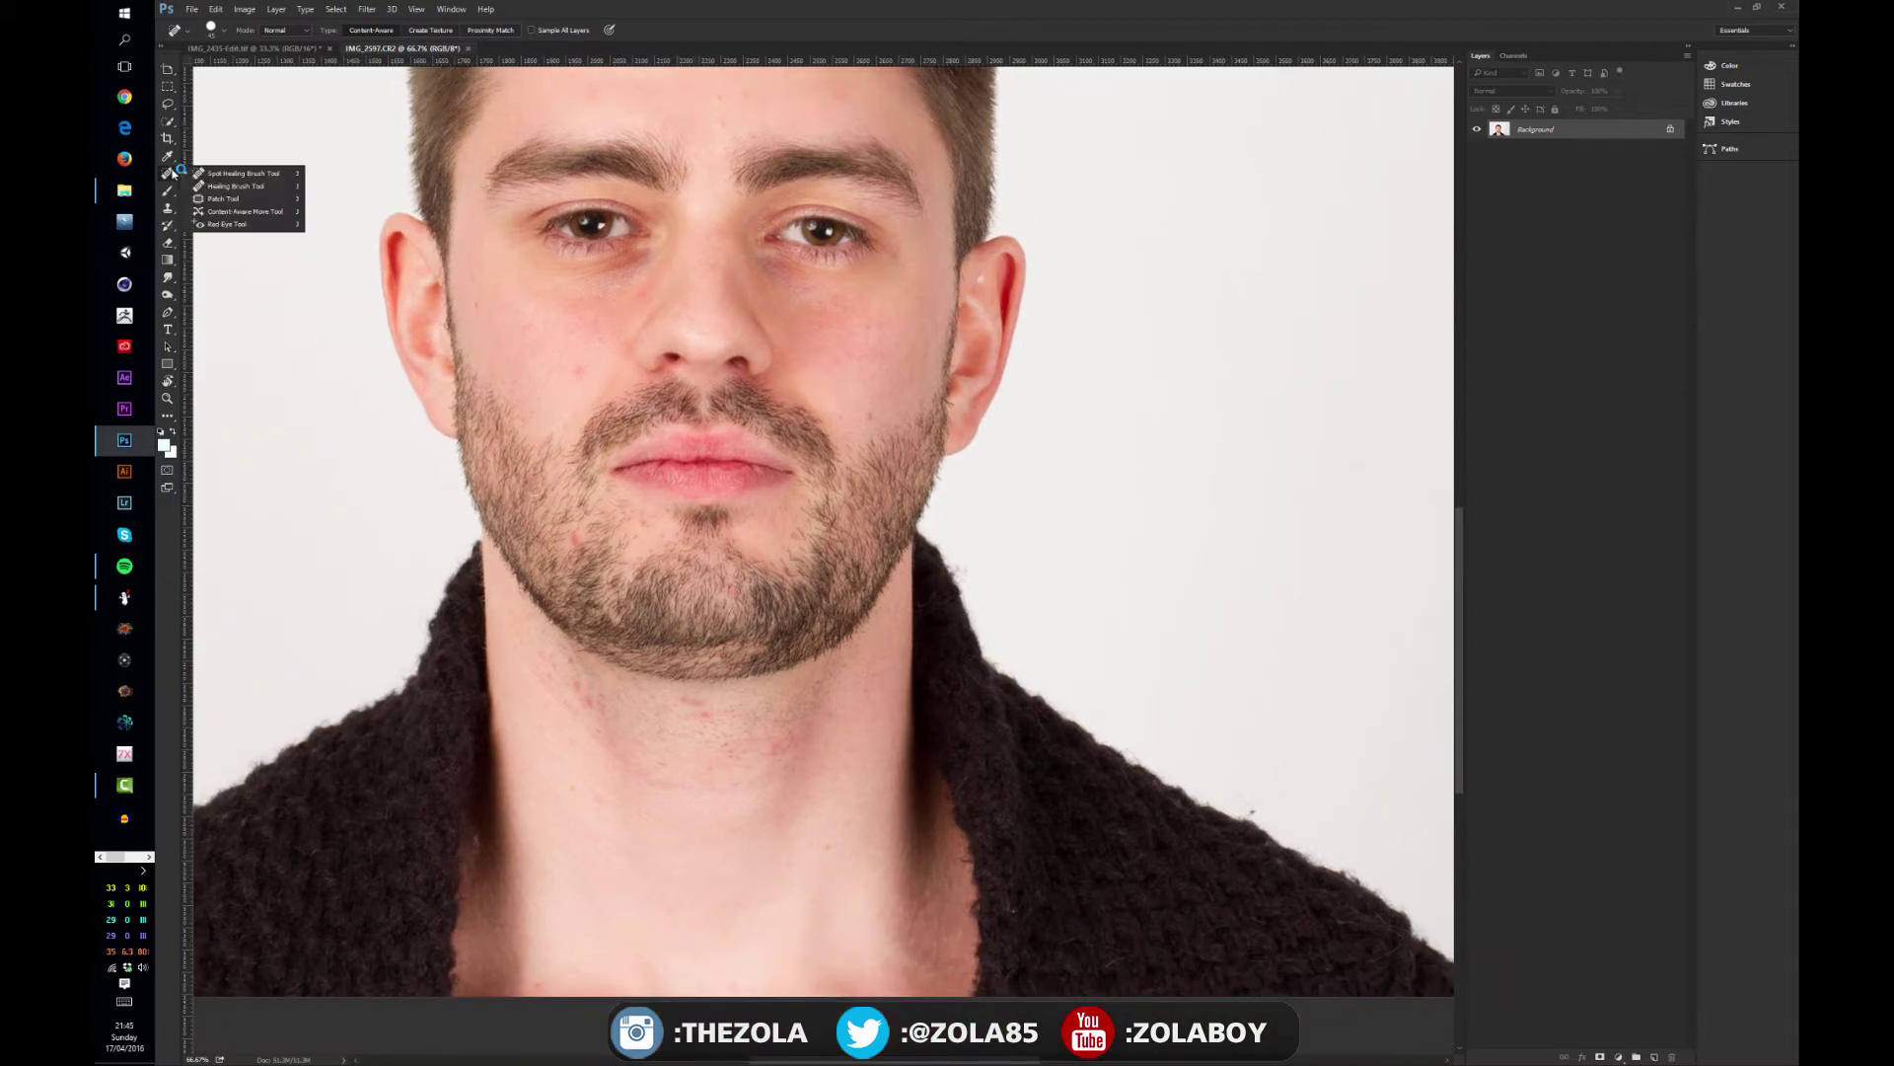
left_click(245, 174)
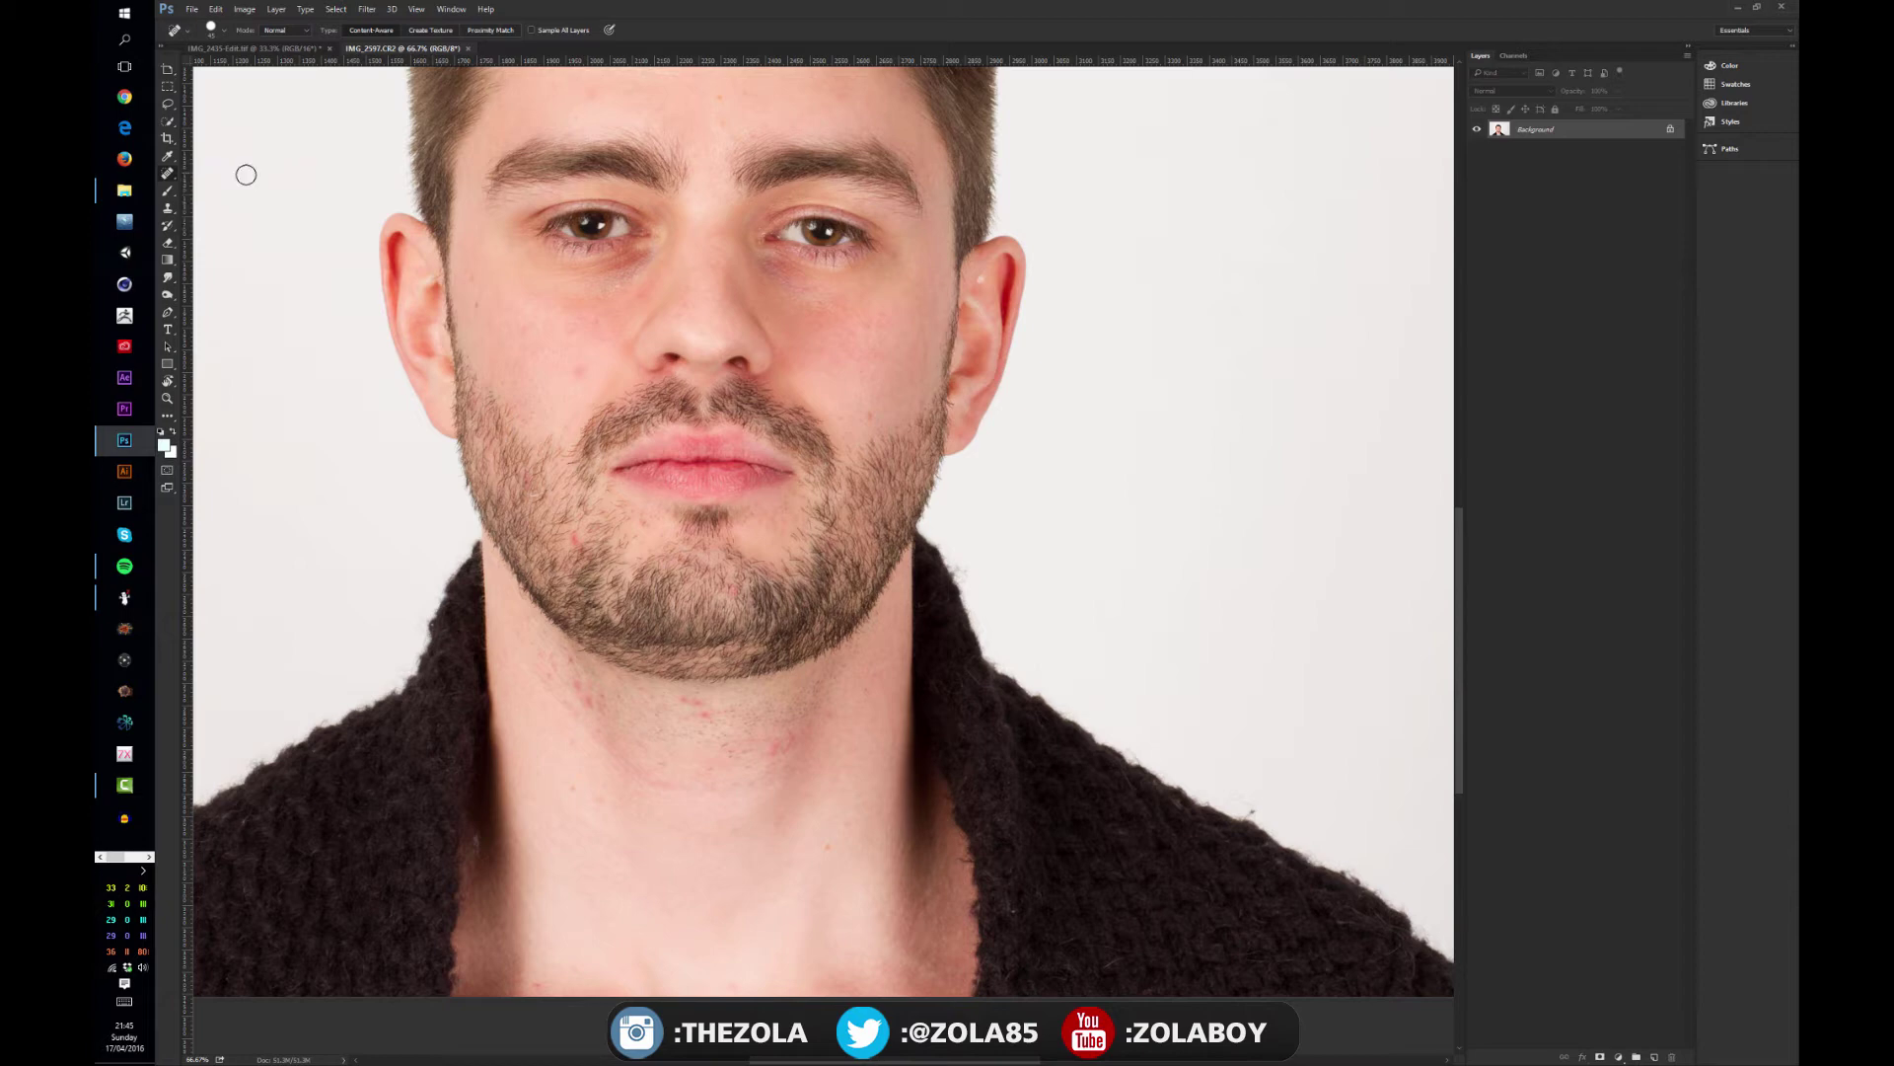
left_click(579, 684)
left_click(587, 702)
left_click(573, 539)
Heal the small red spots on the cheeks of the portrait with the Spot Healing Brush.
left_click_drag(473, 125, 498, 261)
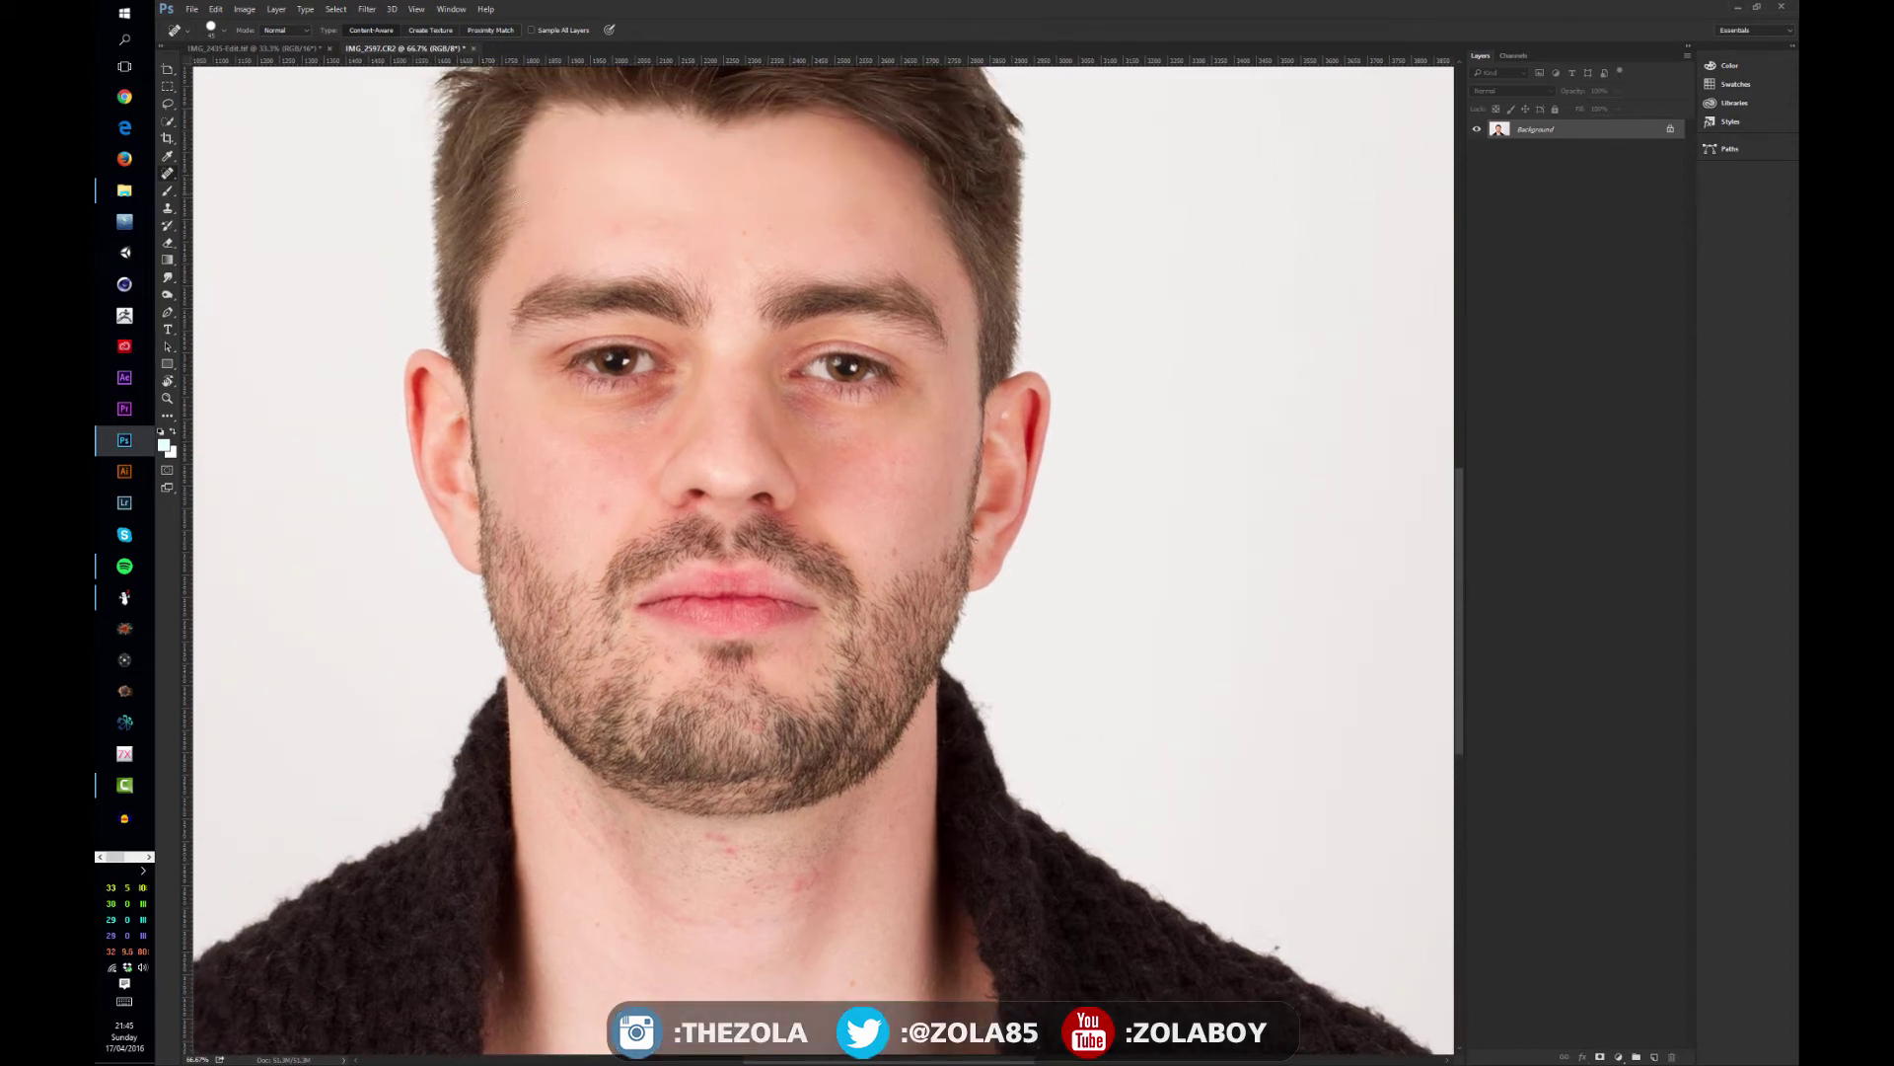
mouse_move(598, 163)
left_mouse_down()
mouse_move(551, 285)
mouse_move(433, 190)
mouse_move(411, 139)
left_mouse_up()
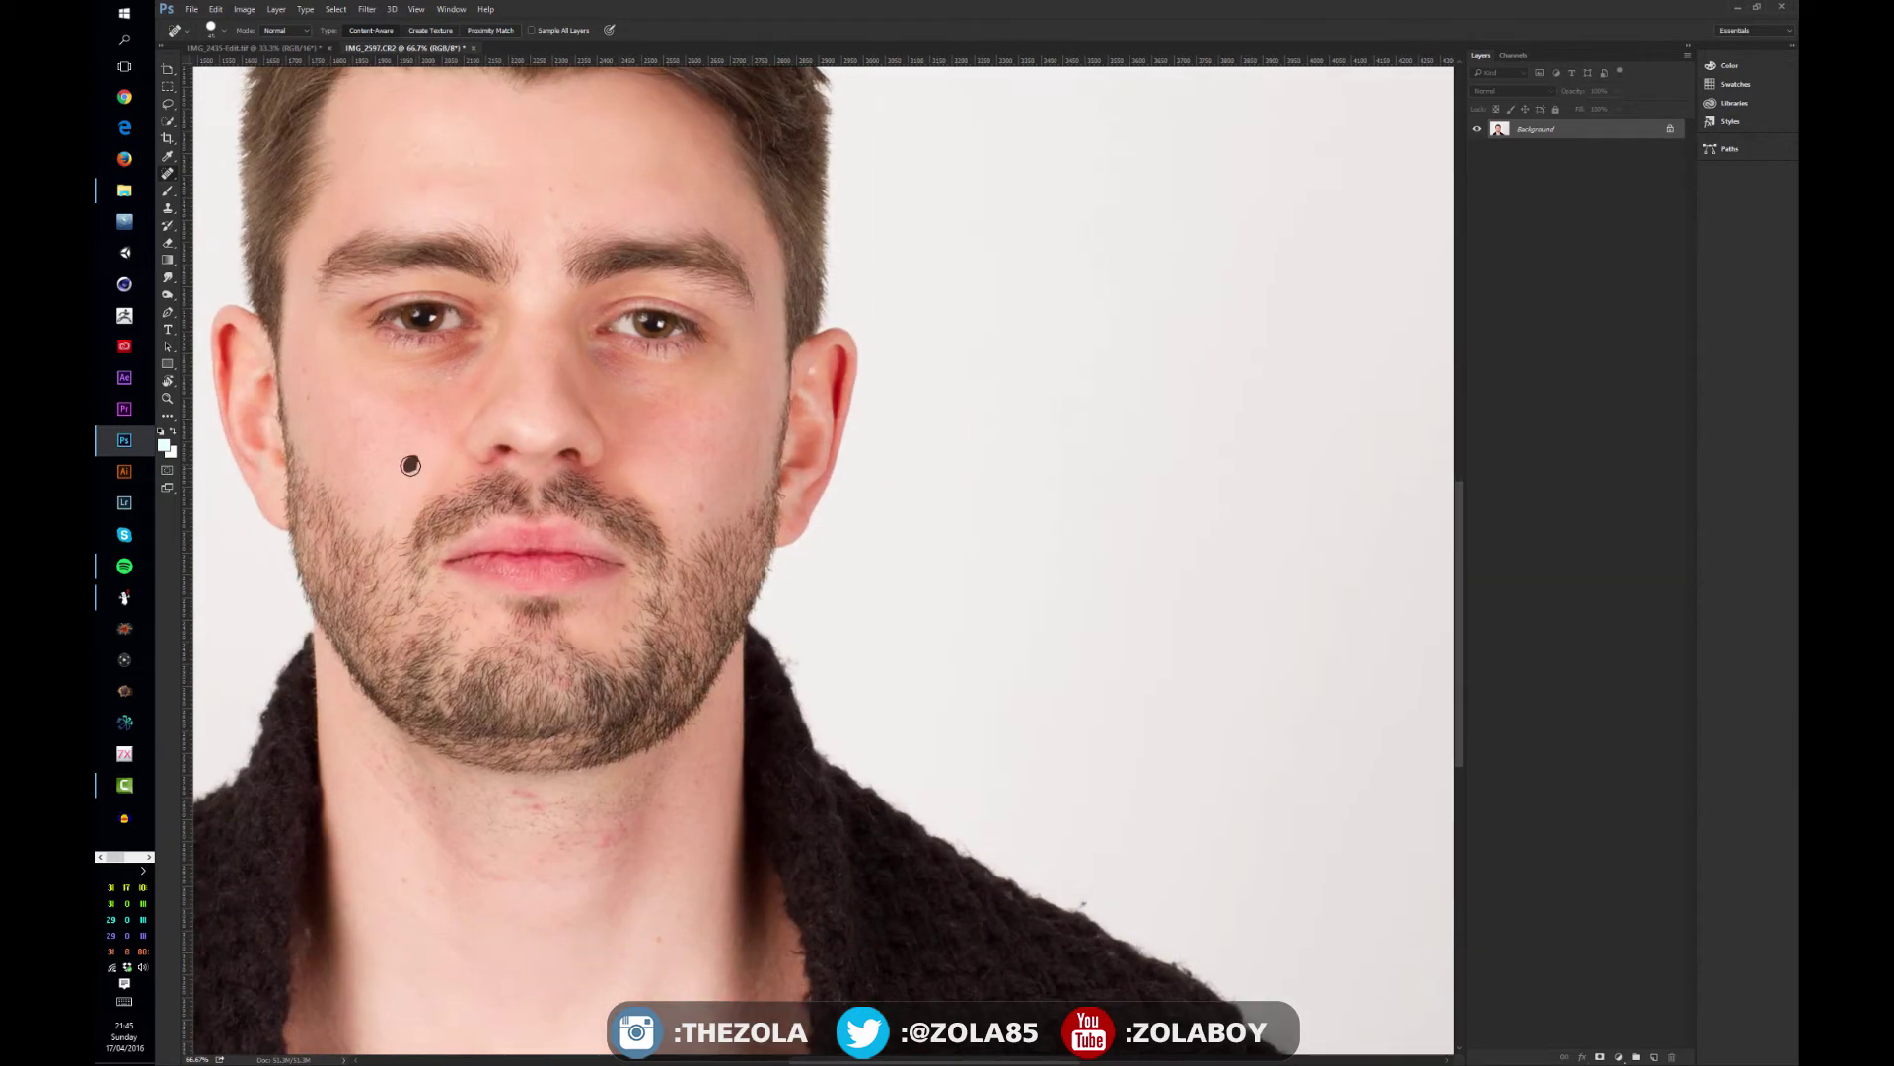
left_click_drag(445, 495, 598, 489)
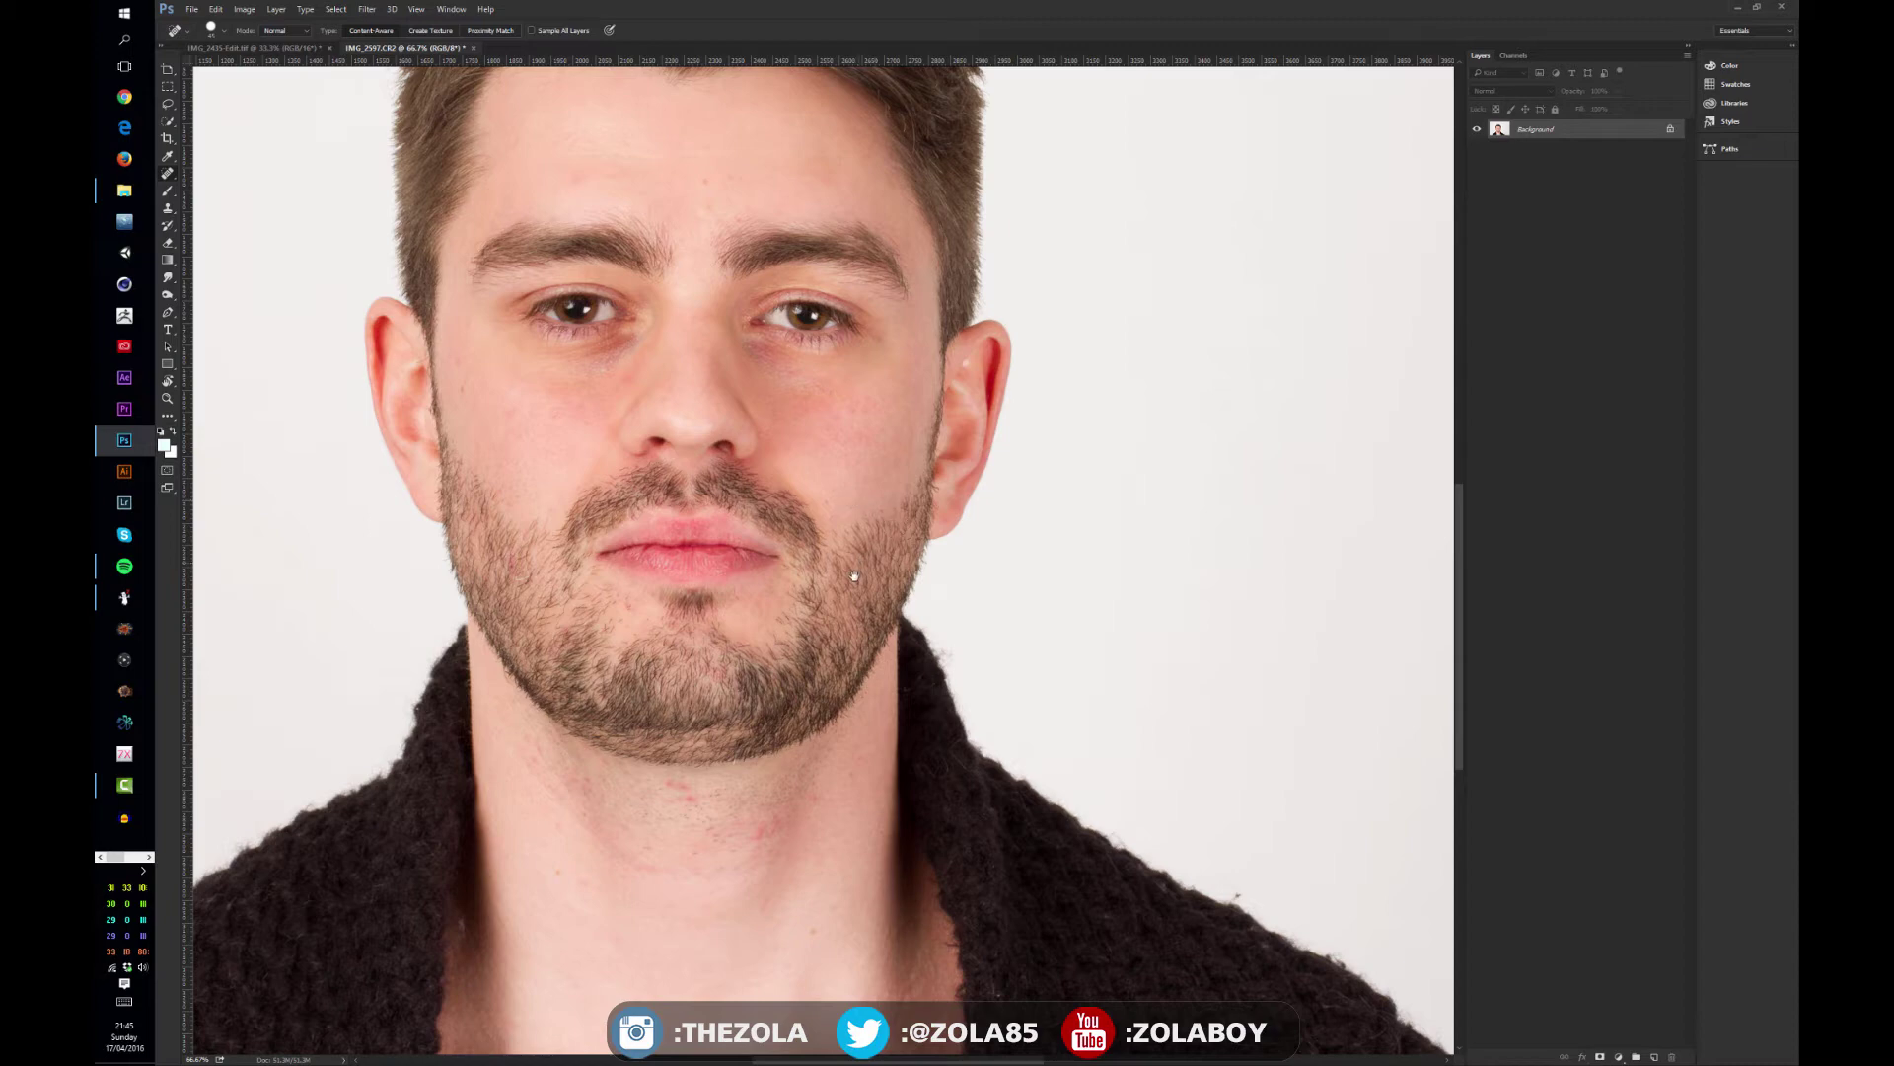
left_click_drag(854, 576, 896, 418)
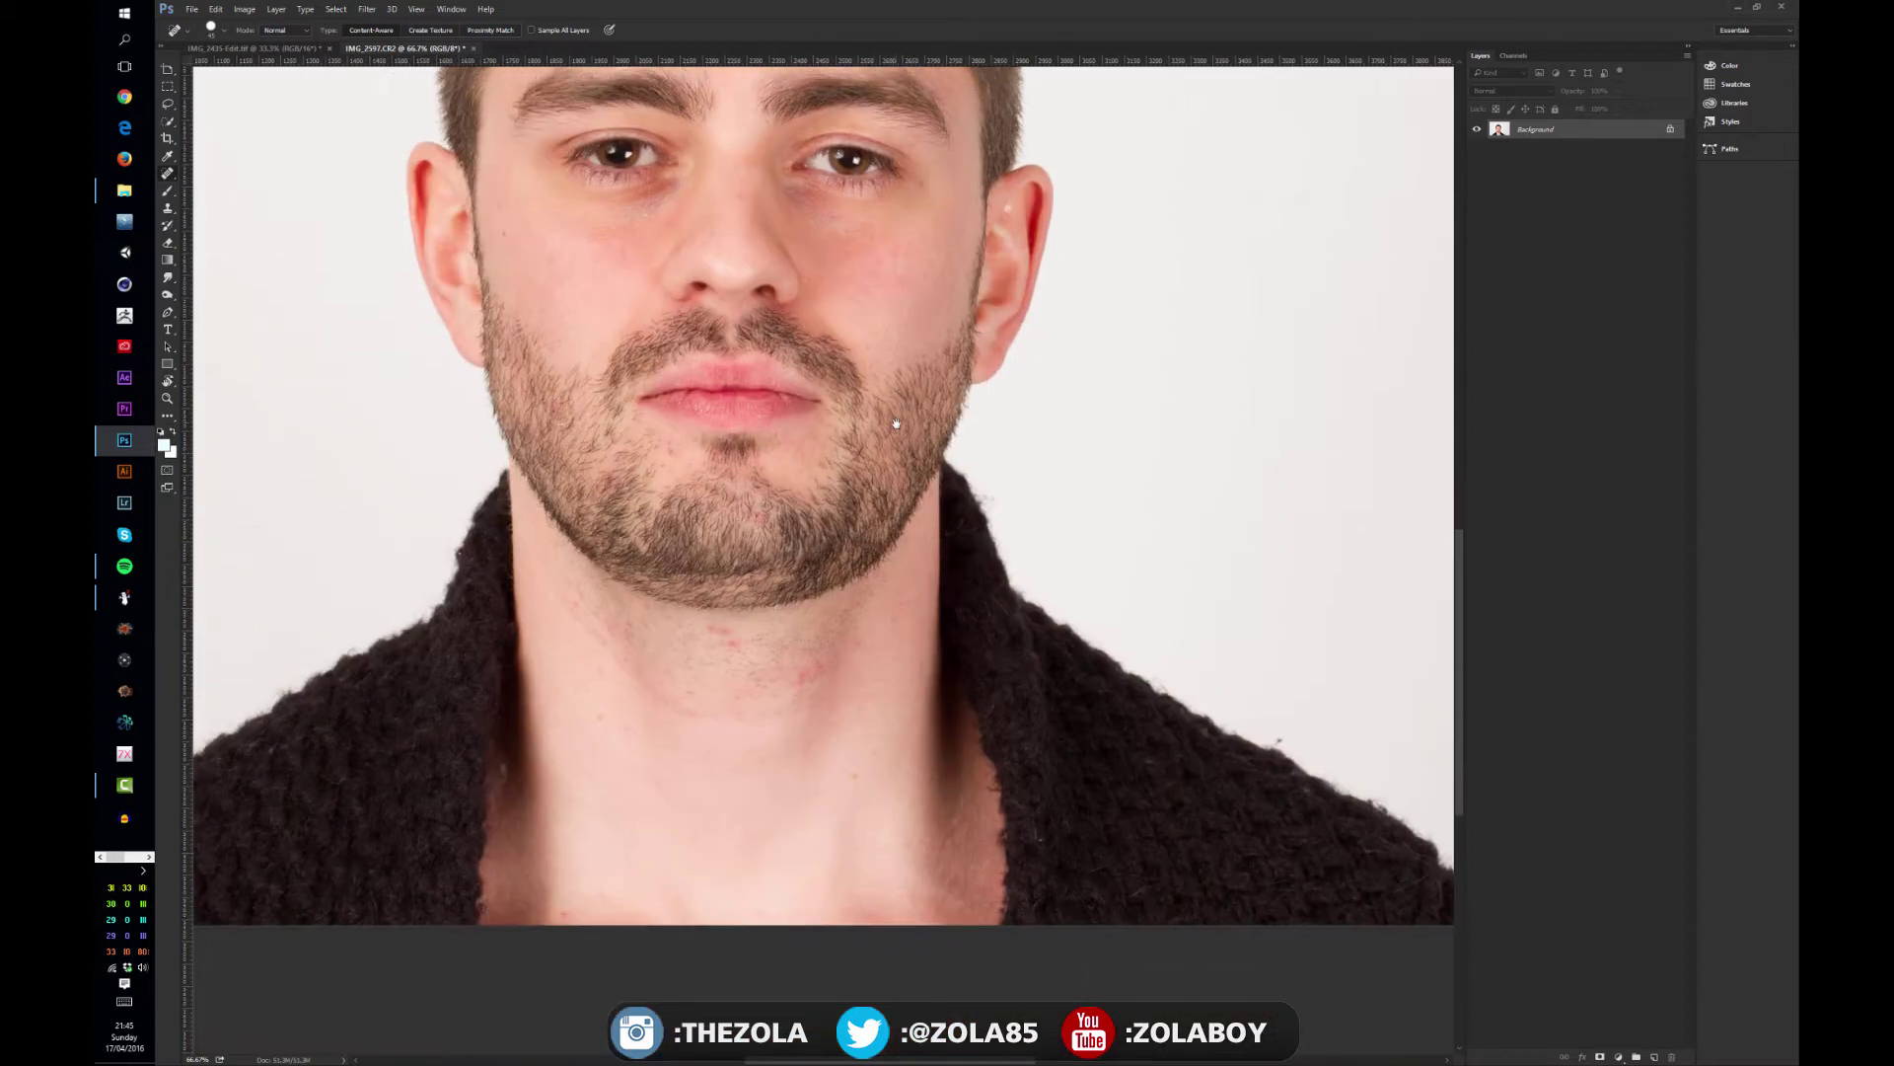
Heal the red marks on the neck just below the beard with the Spot Healing Brush.
left_click(819, 659)
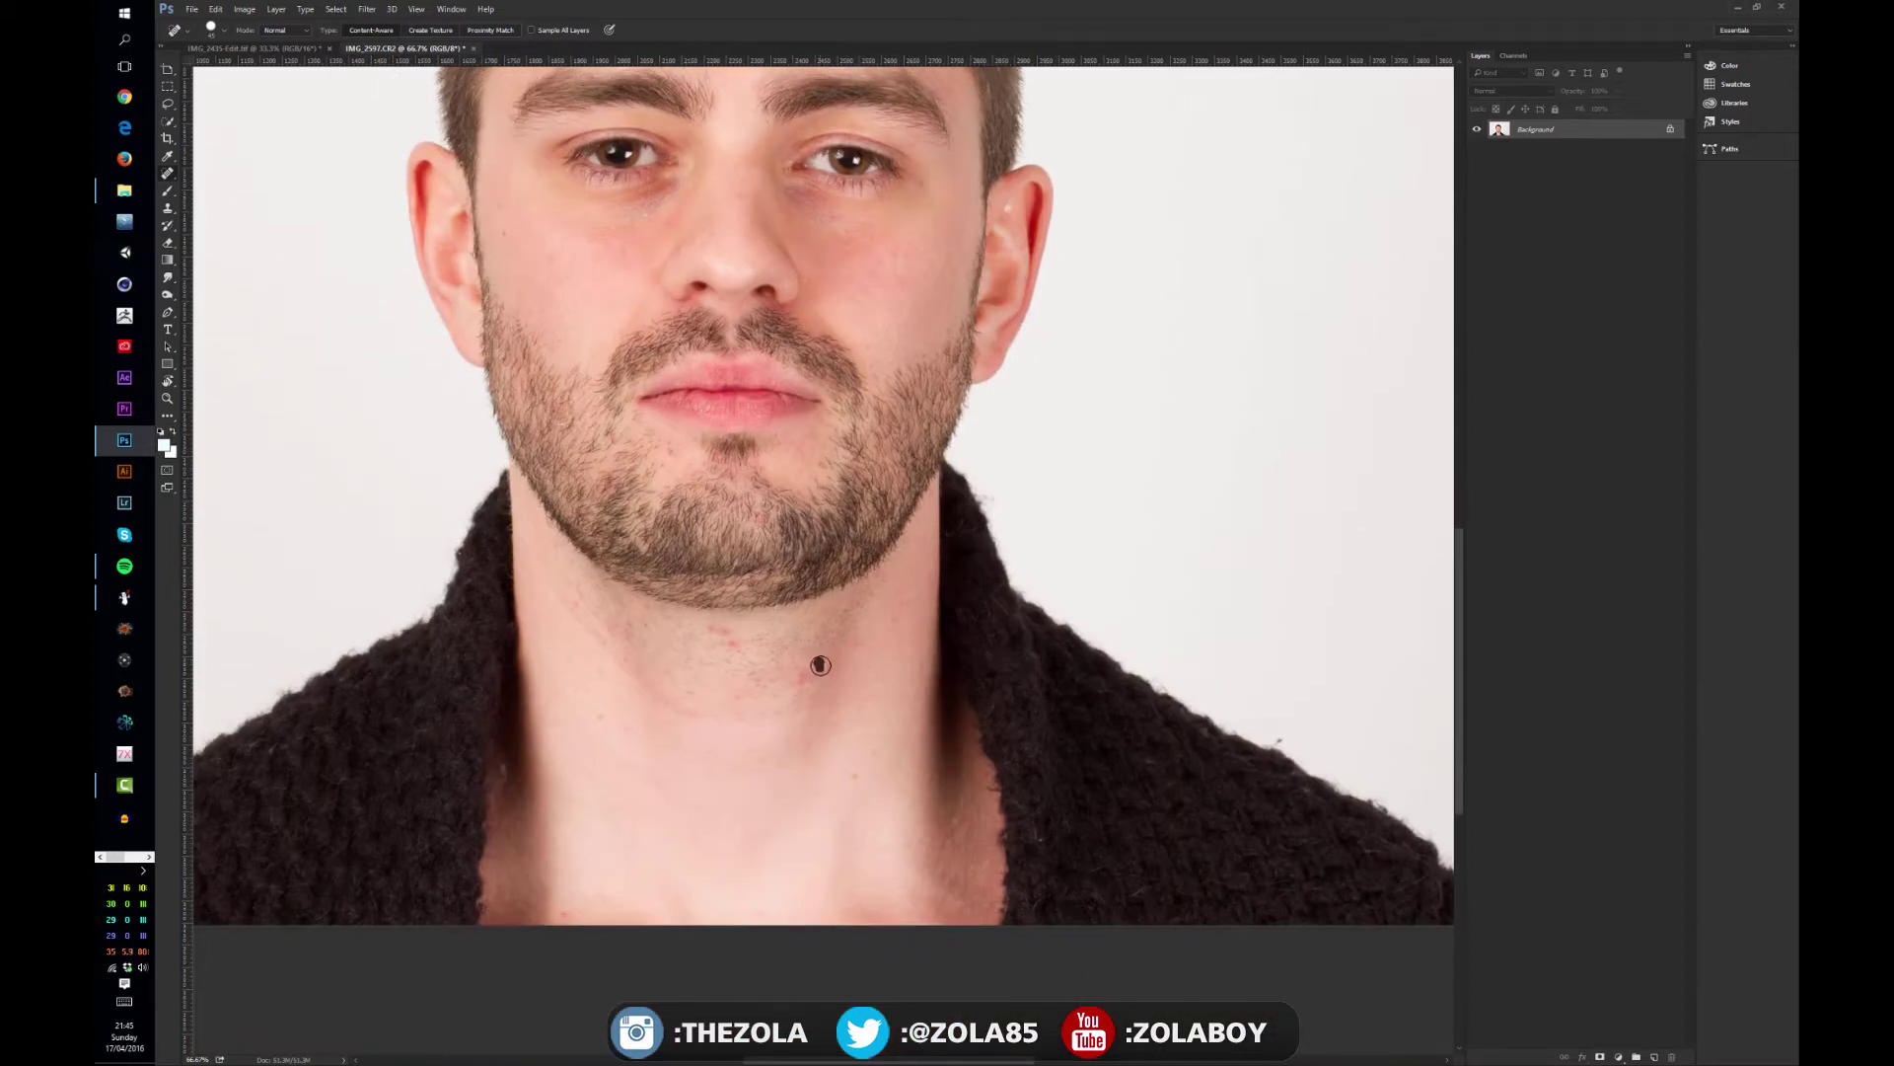
left_click(713, 627)
left_click(729, 640)
left_click_drag(732, 664, 726, 649)
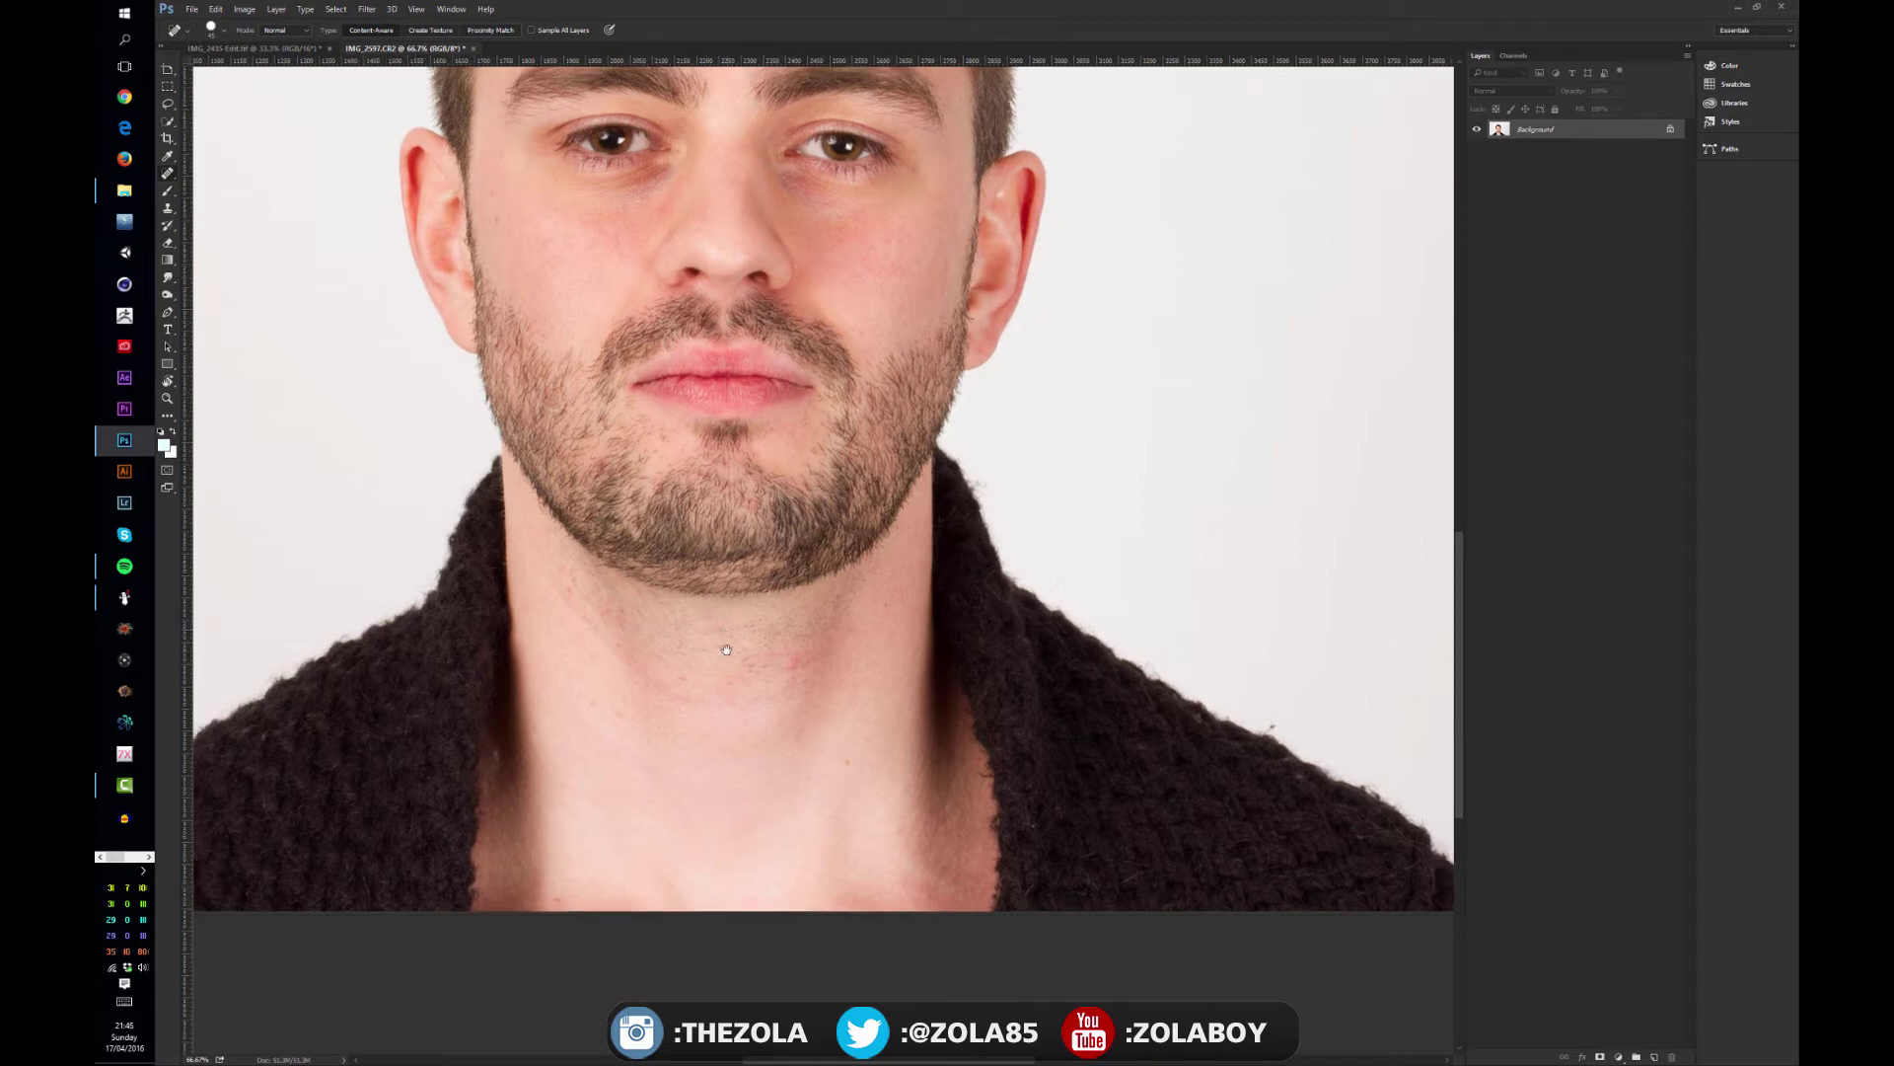
Heal the small mole on the portrait's outer cheek near the ear with the Spot Healing Brush.
key("ctrl+Tab")
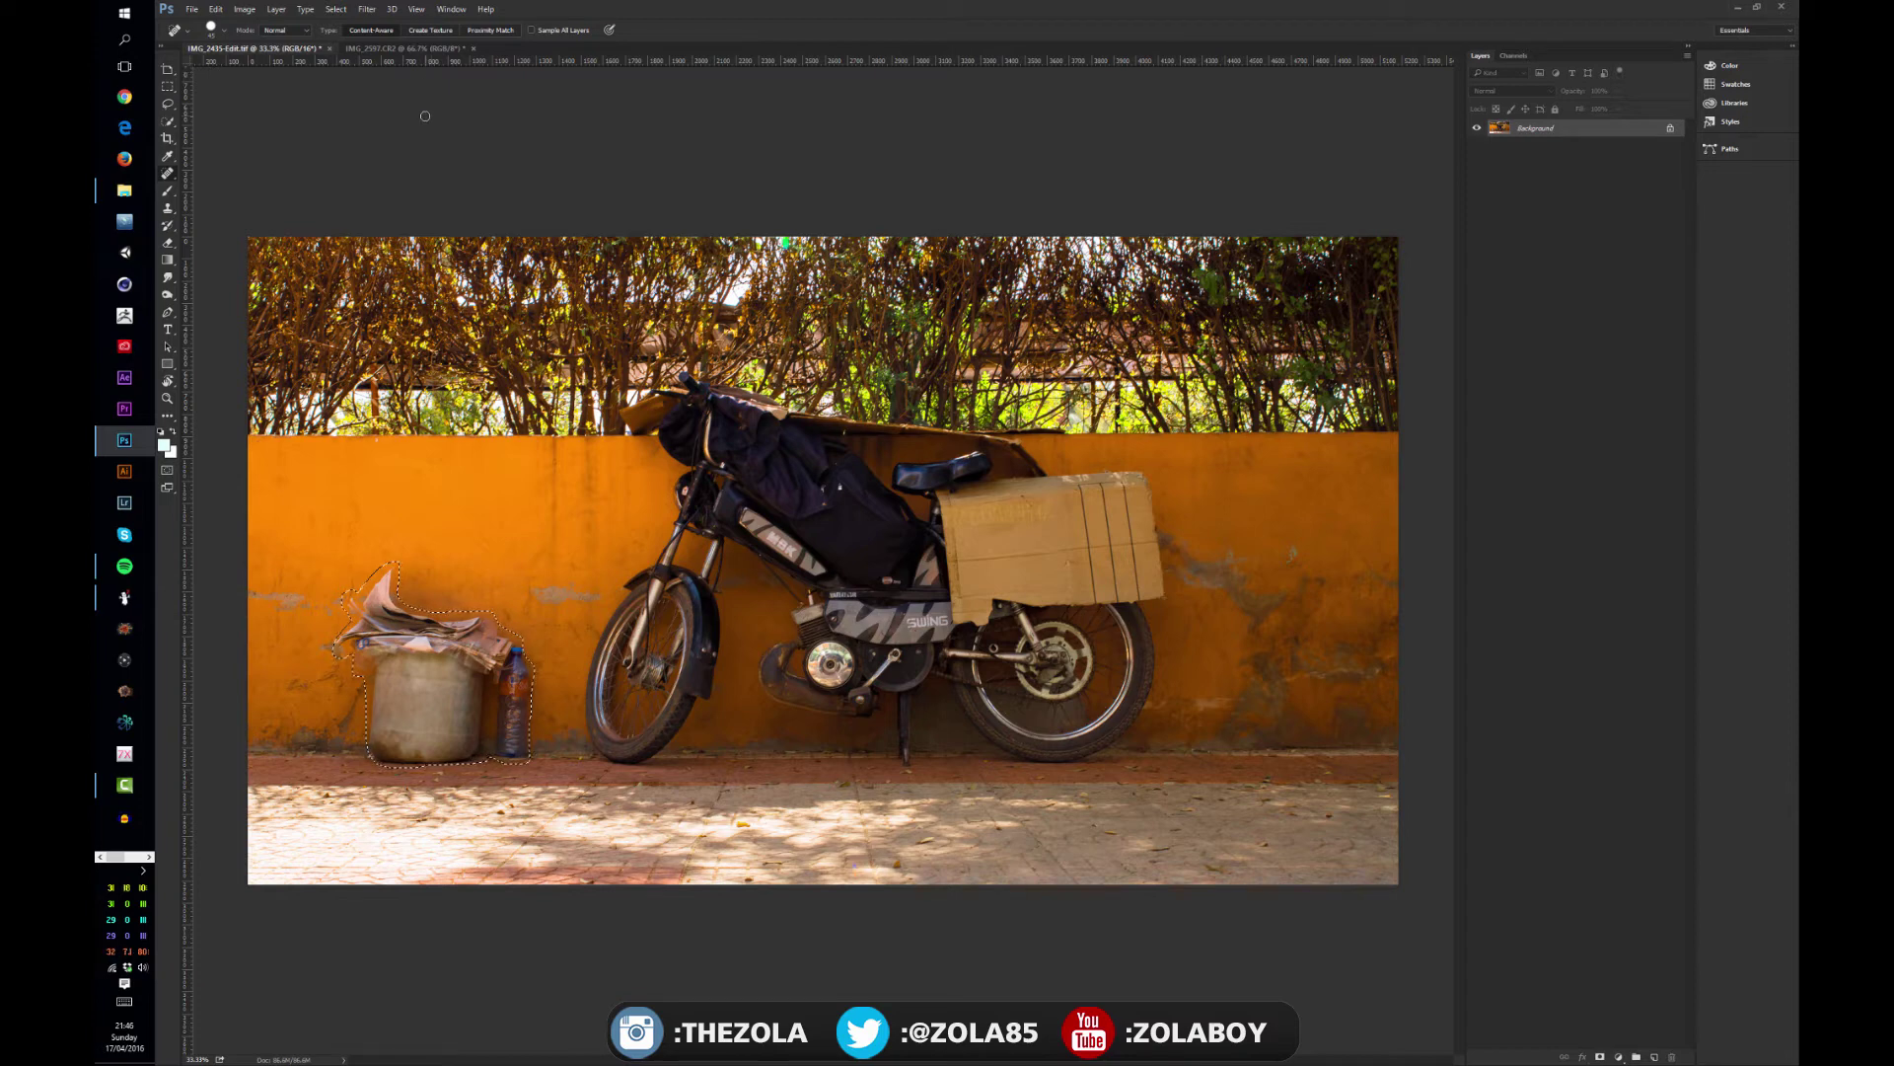
key("ctrl+Tab")
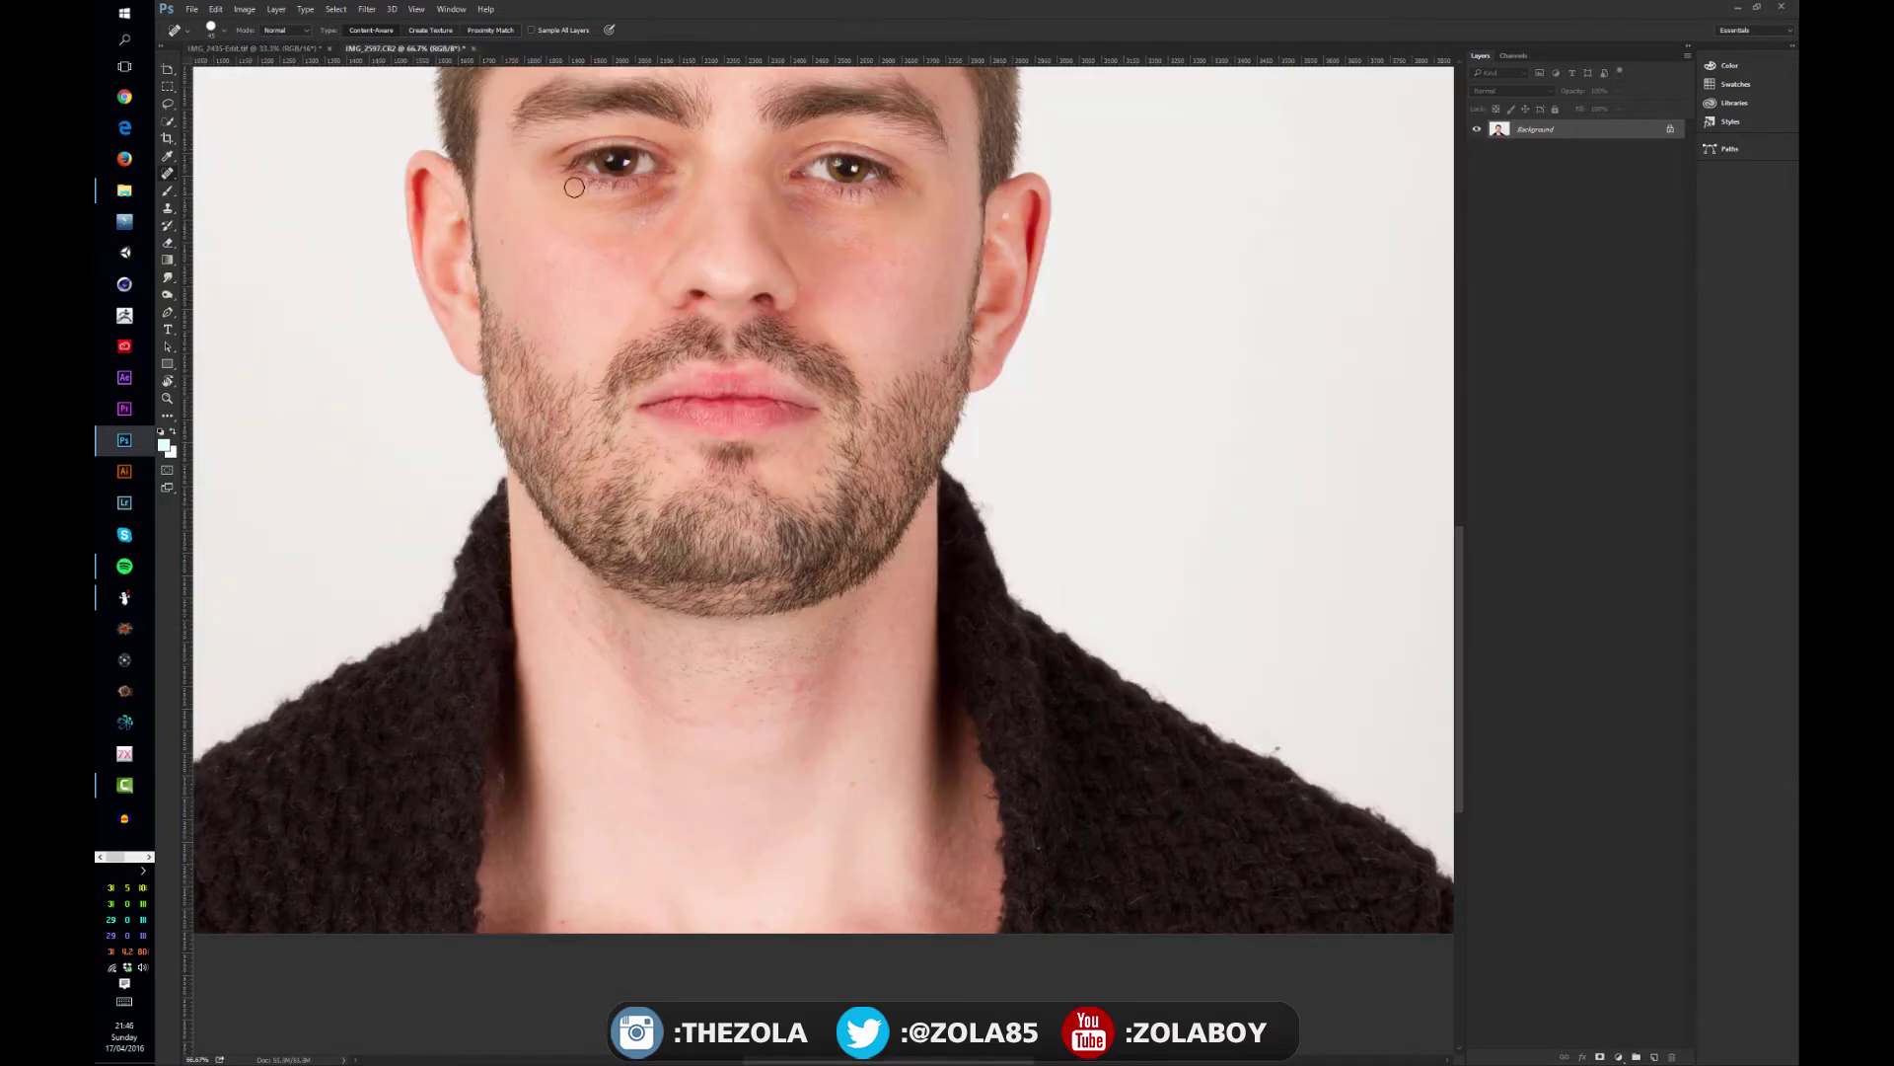
left_click(506, 243)
left_click_drag(637, 226, 533, 334)
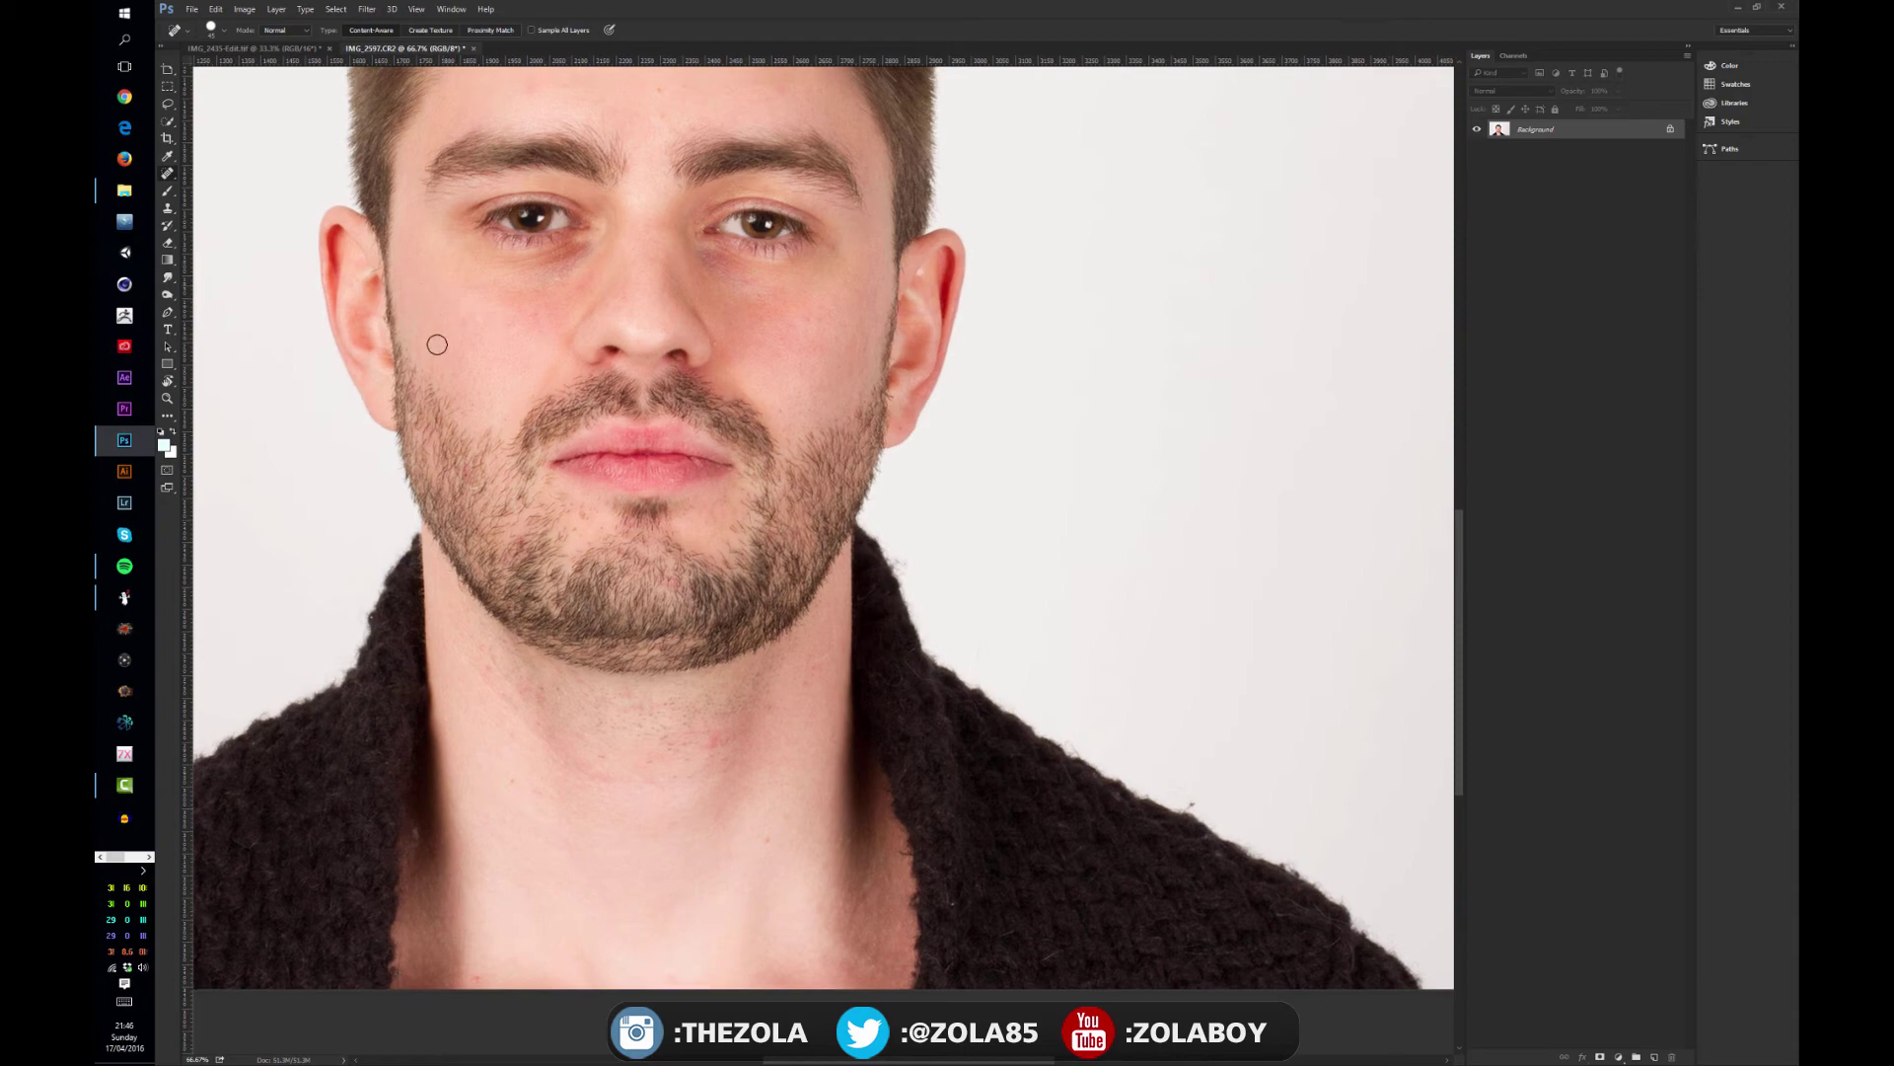
Return to the motorcycle photo and activate the Patch tool with the bin and bottle selection still active.
key("ctrl+Tab")
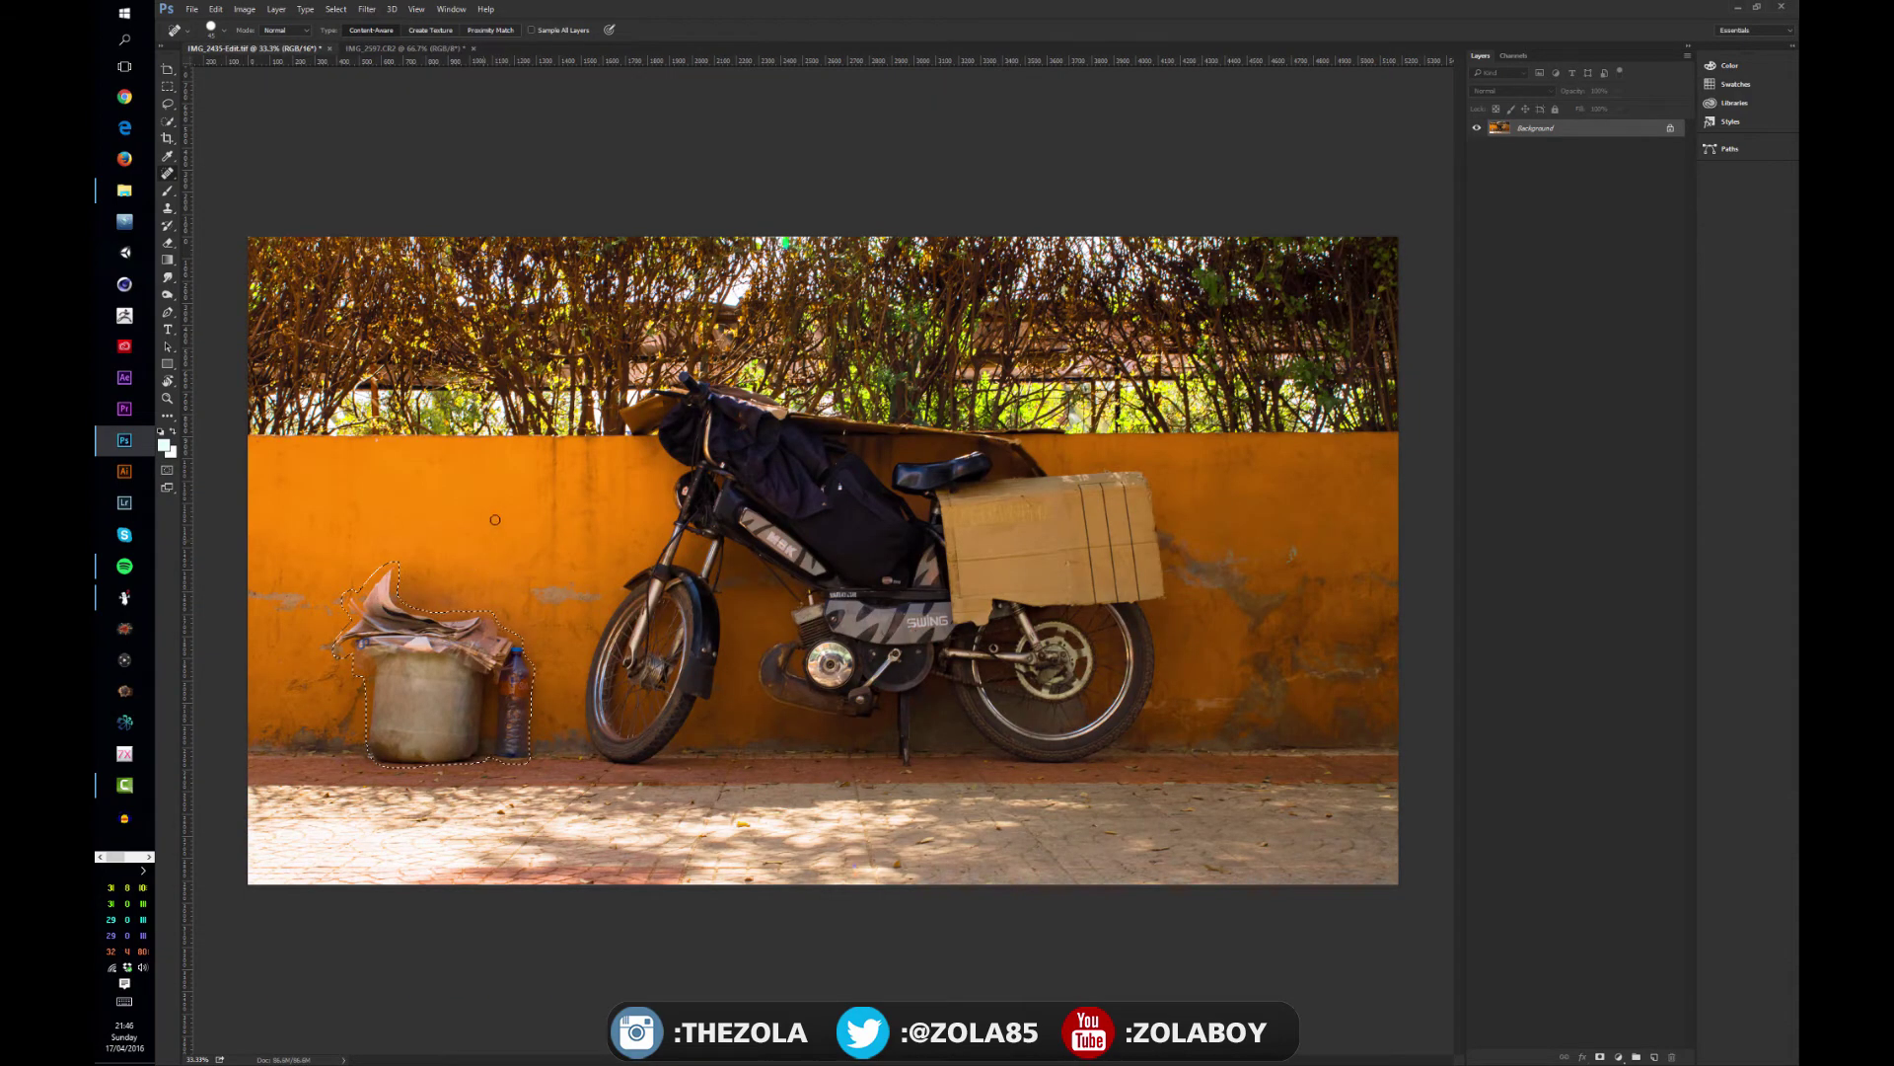
right_click(168, 174)
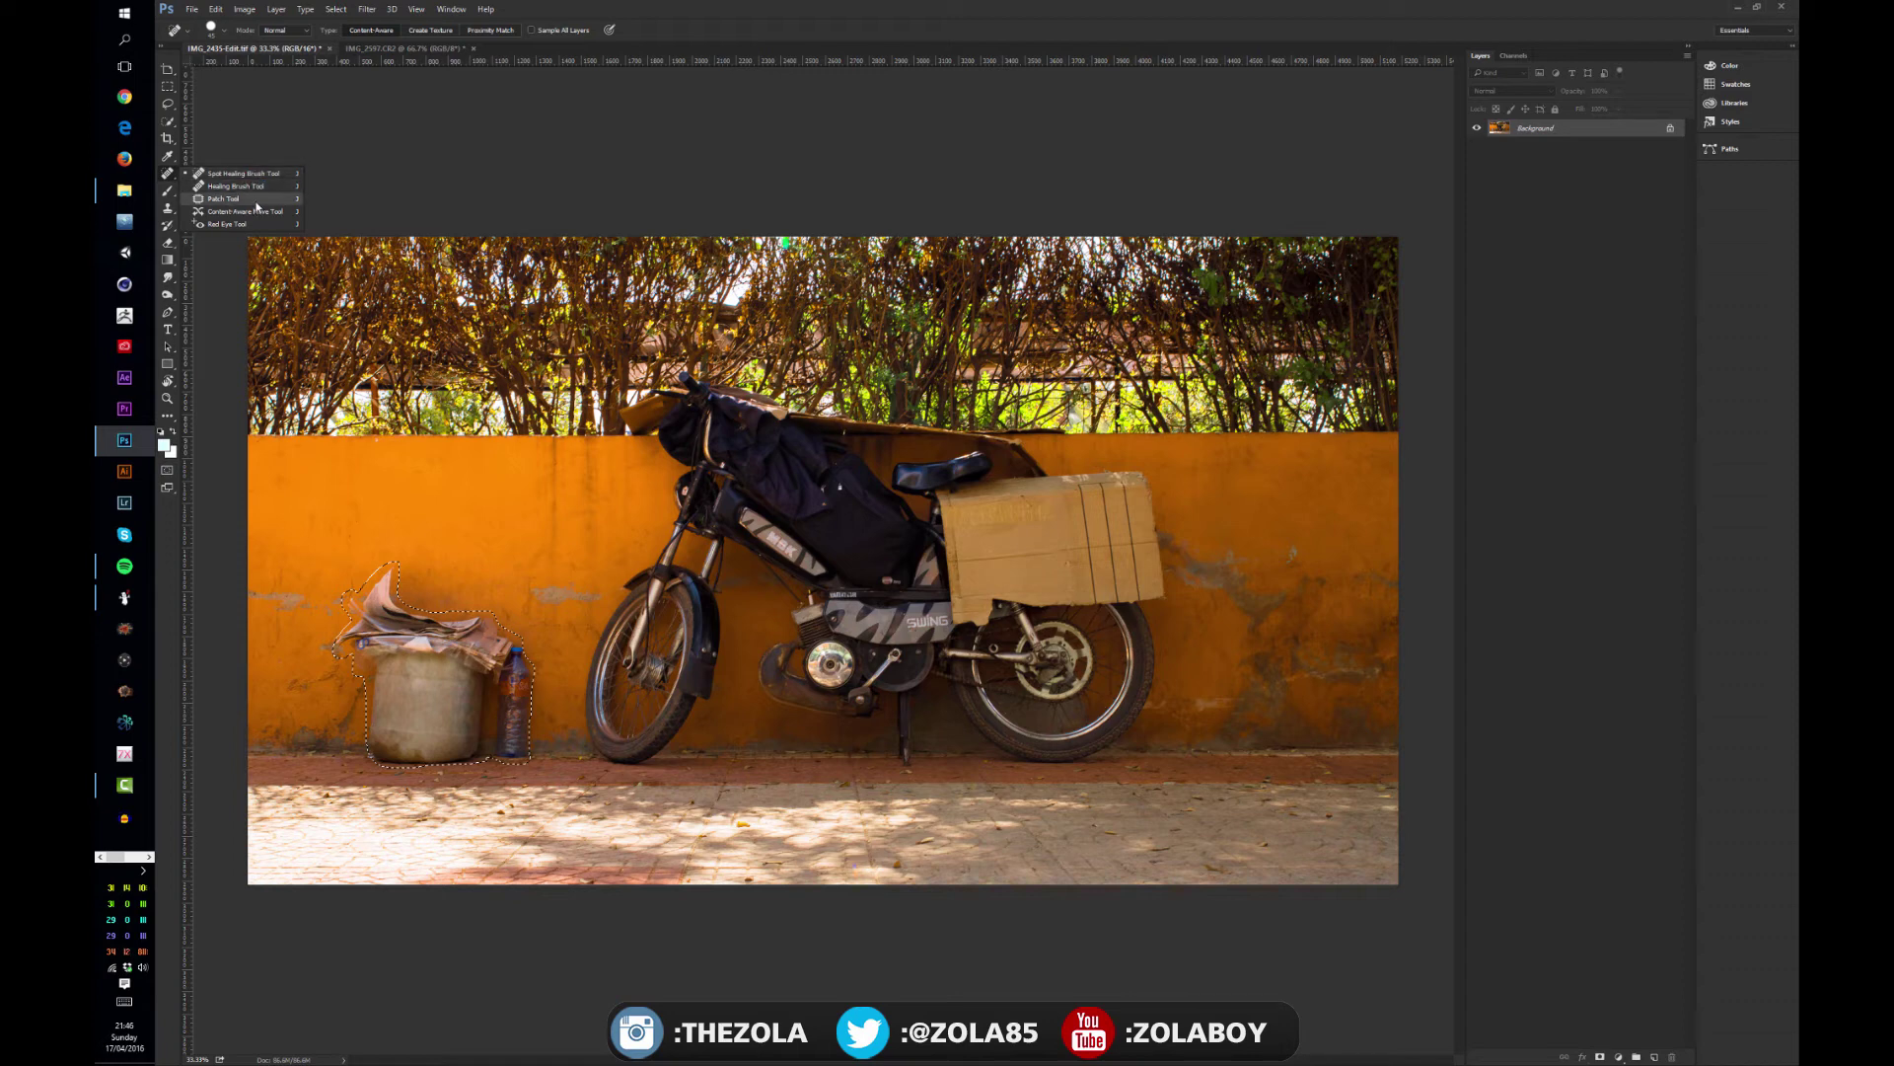
left_click(256, 202)
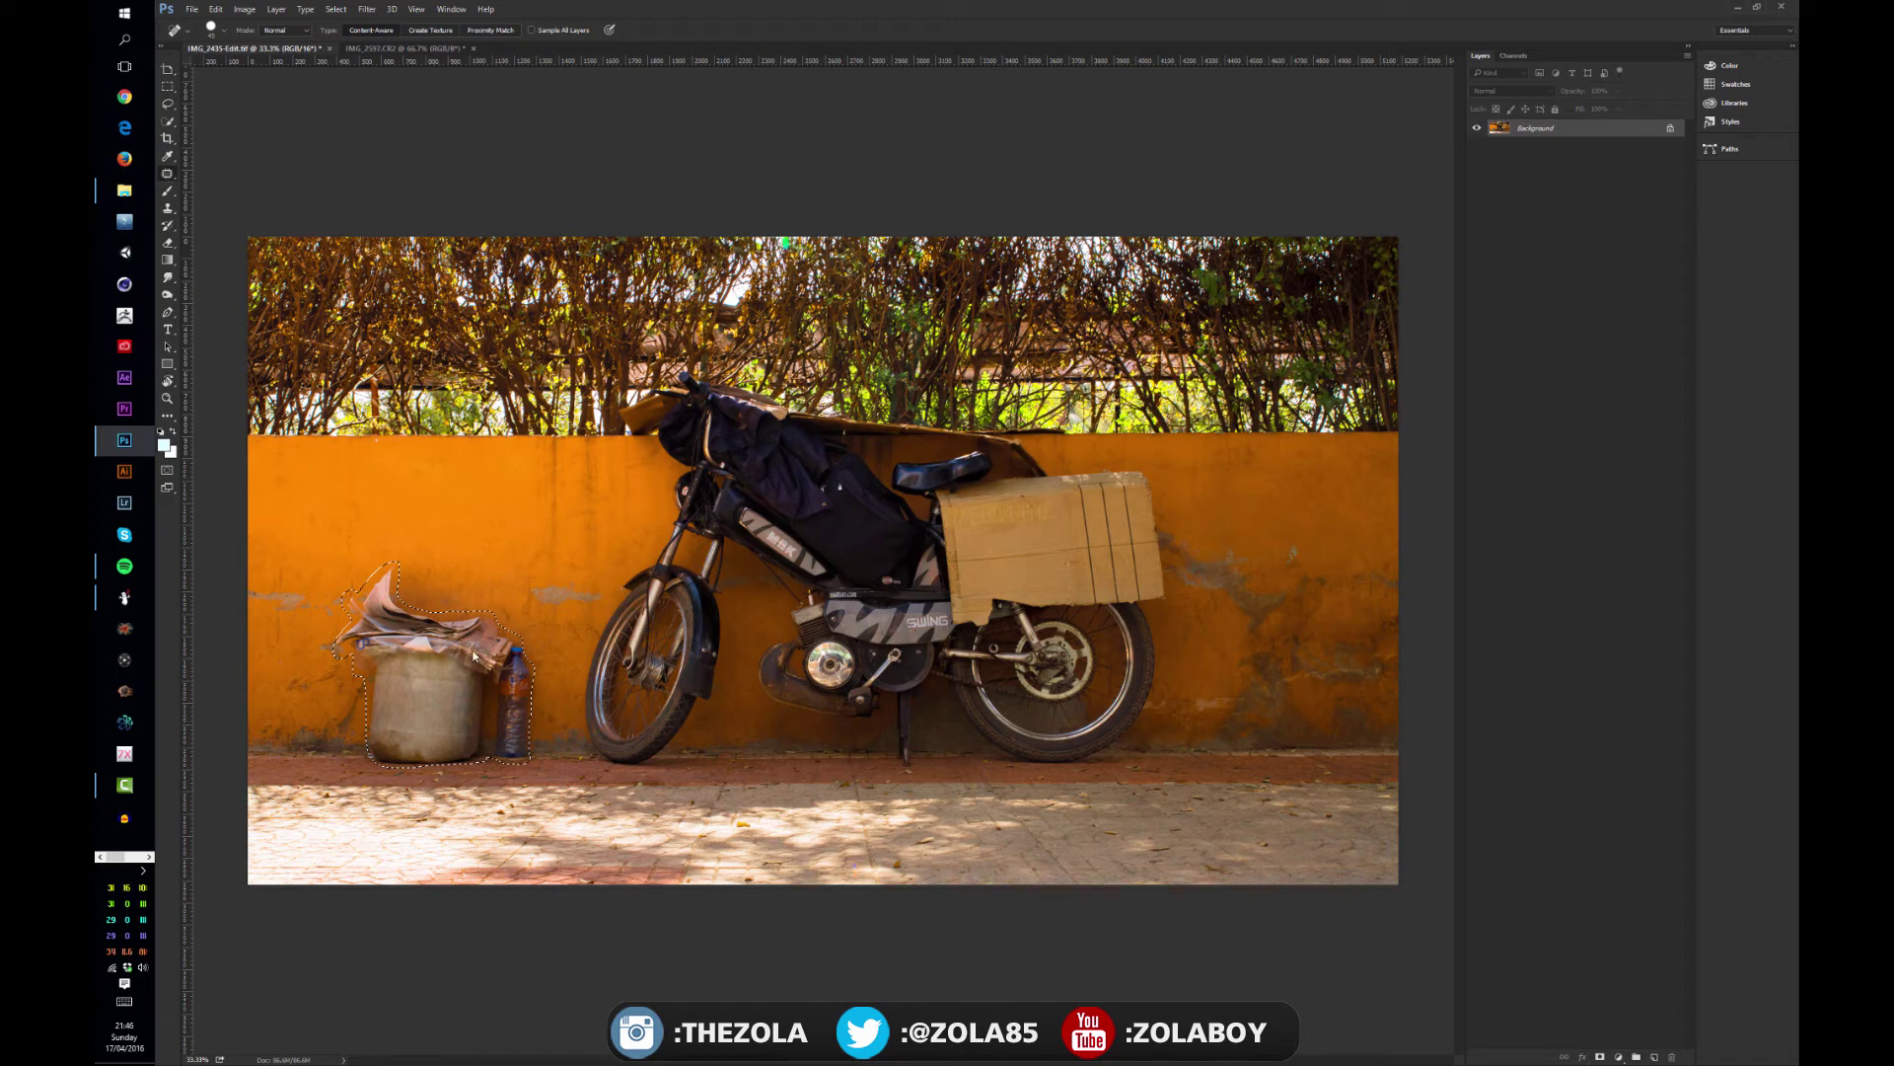
key("alt+Tab")
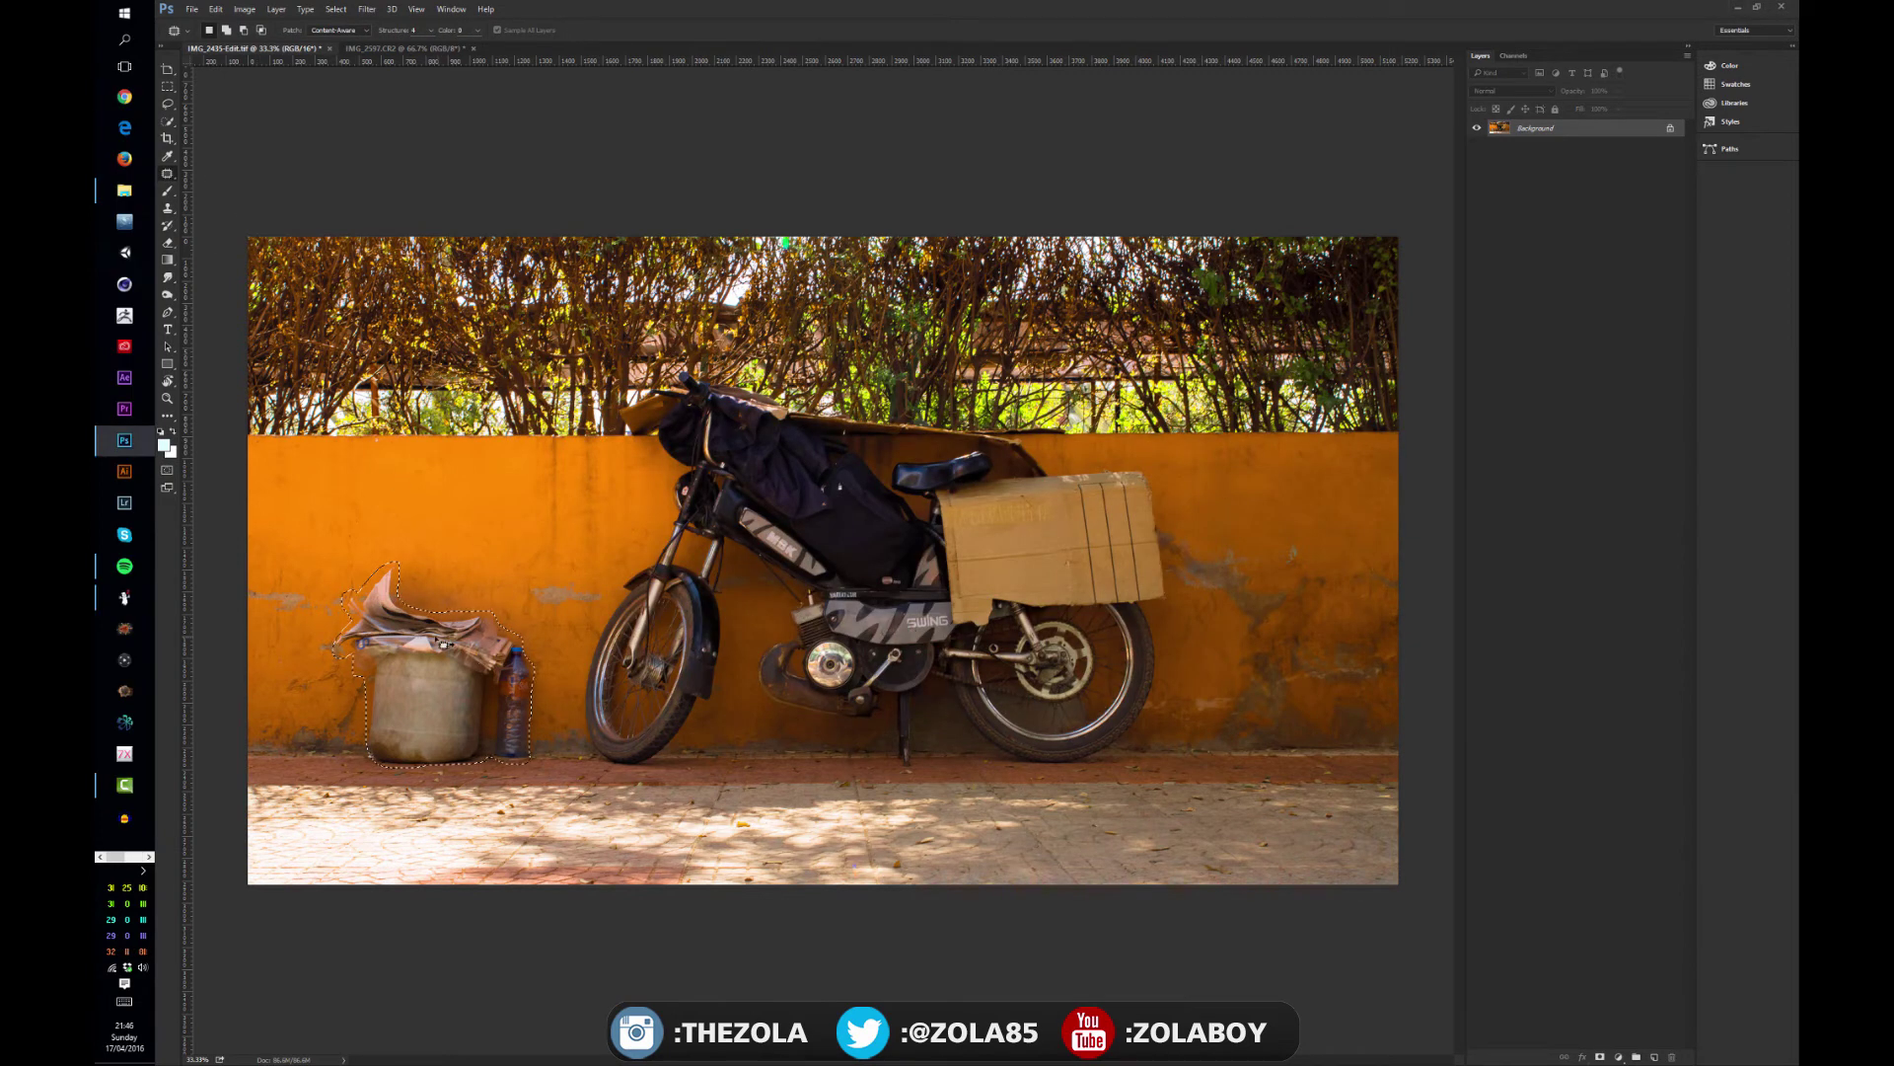
Try patching the selected bin and bottle with the area around the motorcycle's front wheel, and undo it.
left_click_drag(456, 656, 664, 669)
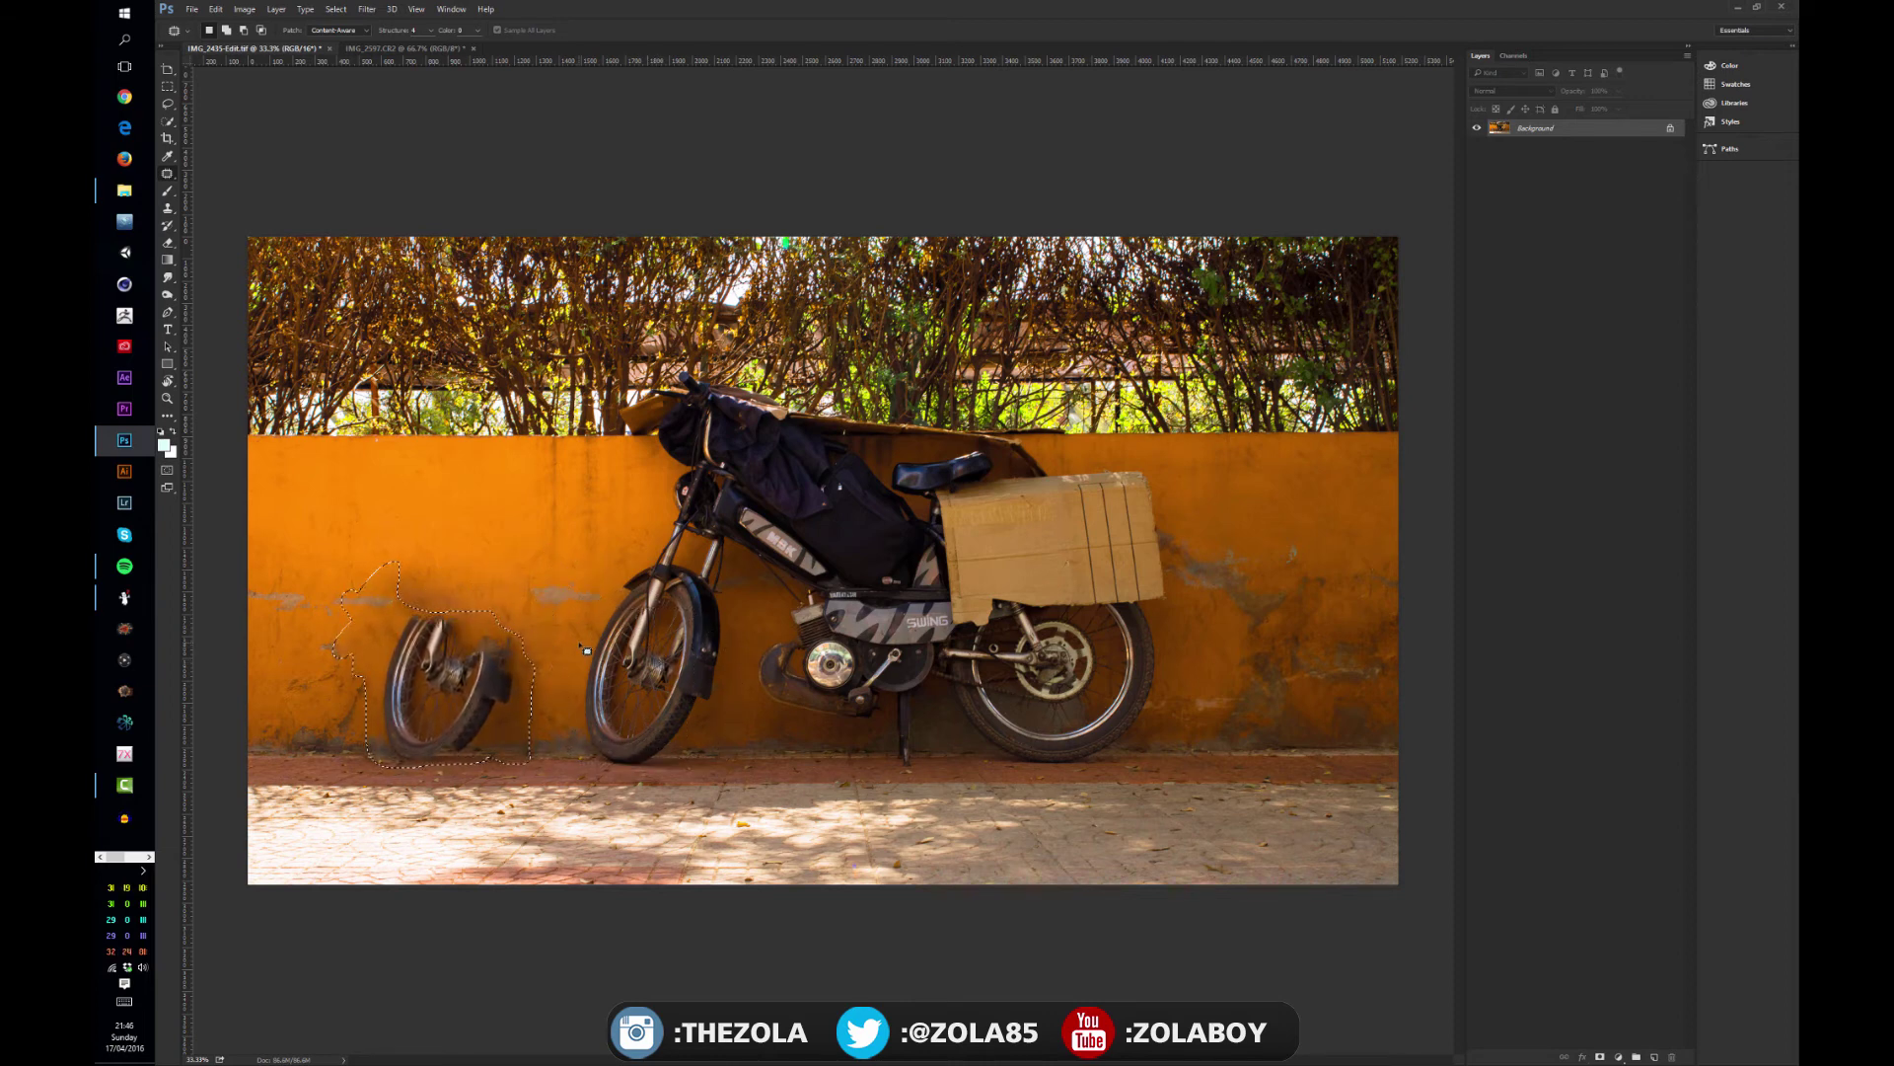
key("ctrl+z")
Patch the bin and bottle with clean wall, and patch the smudge on the wall just above that spot.
left_click_drag(489, 689, 415, 696)
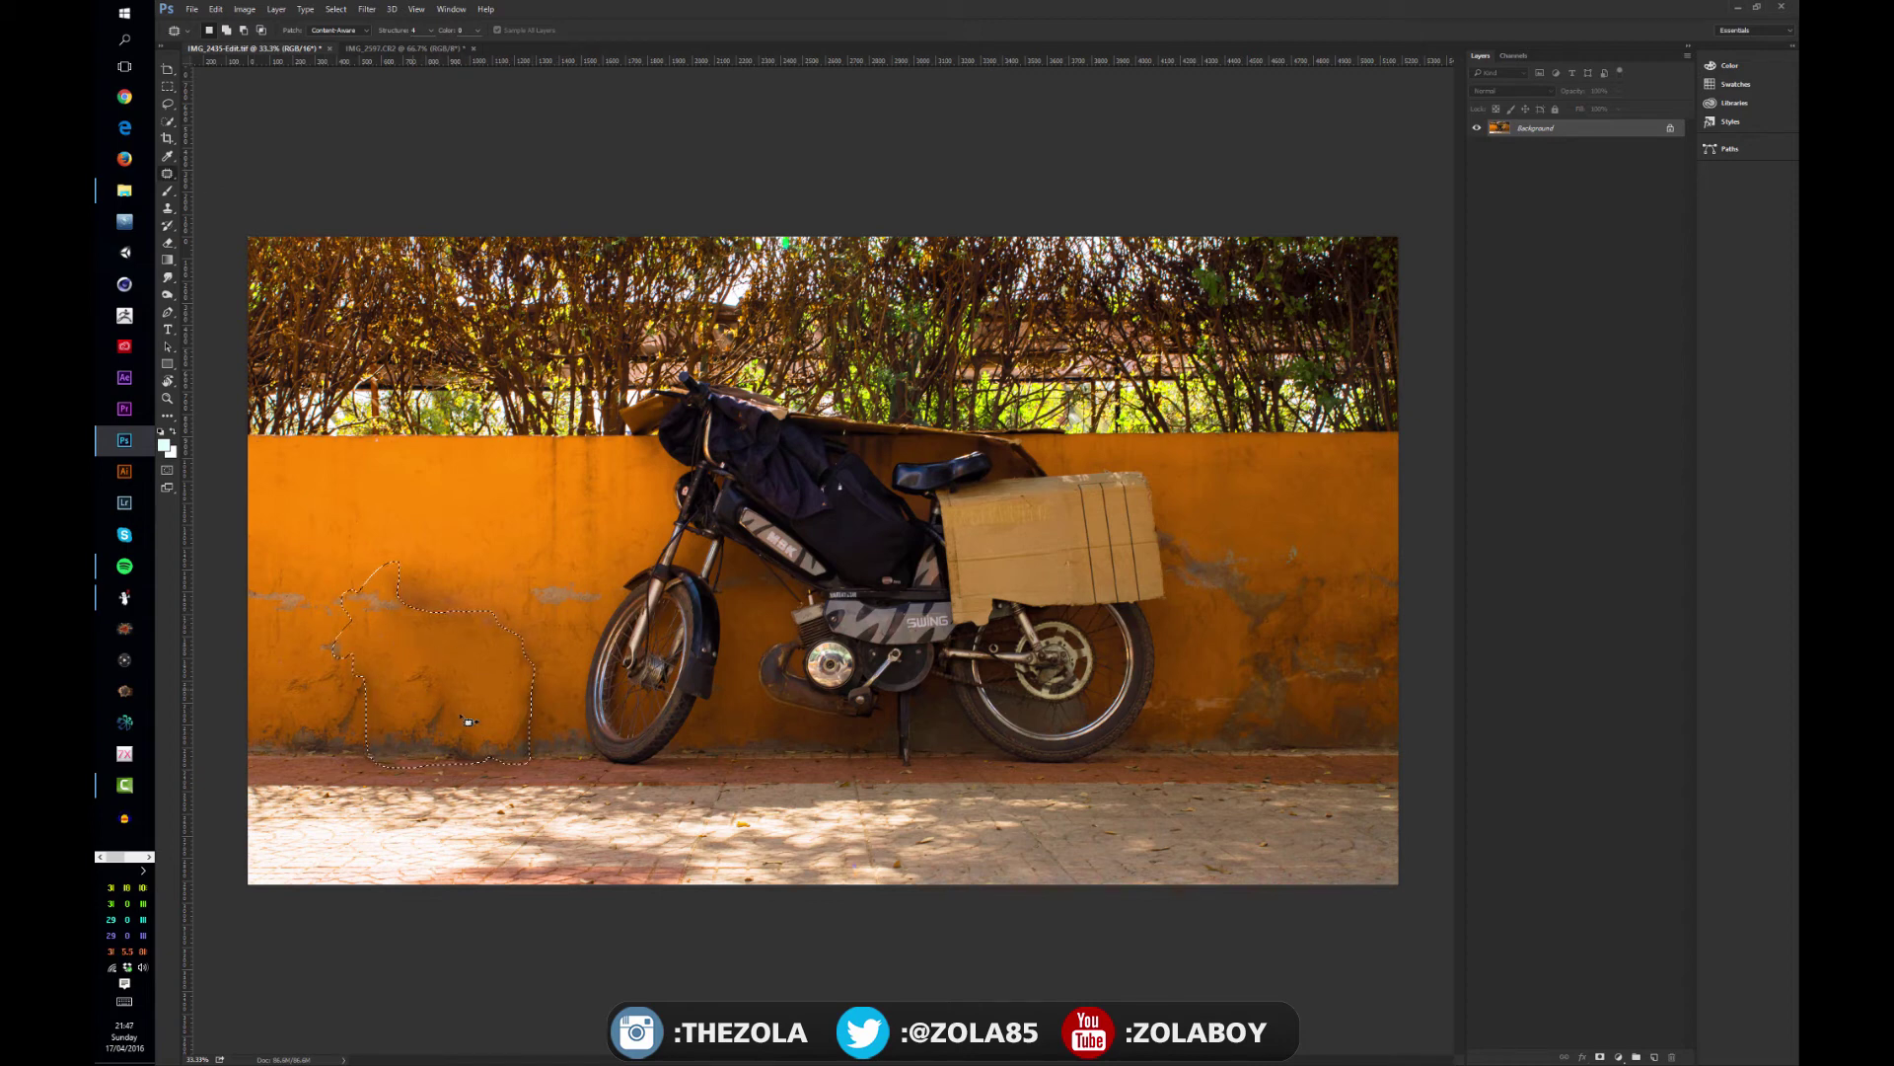
left_click(581, 742)
mouse_move(464, 615)
left_mouse_down()
mouse_move(523, 617)
mouse_move(479, 562)
left_mouse_up()
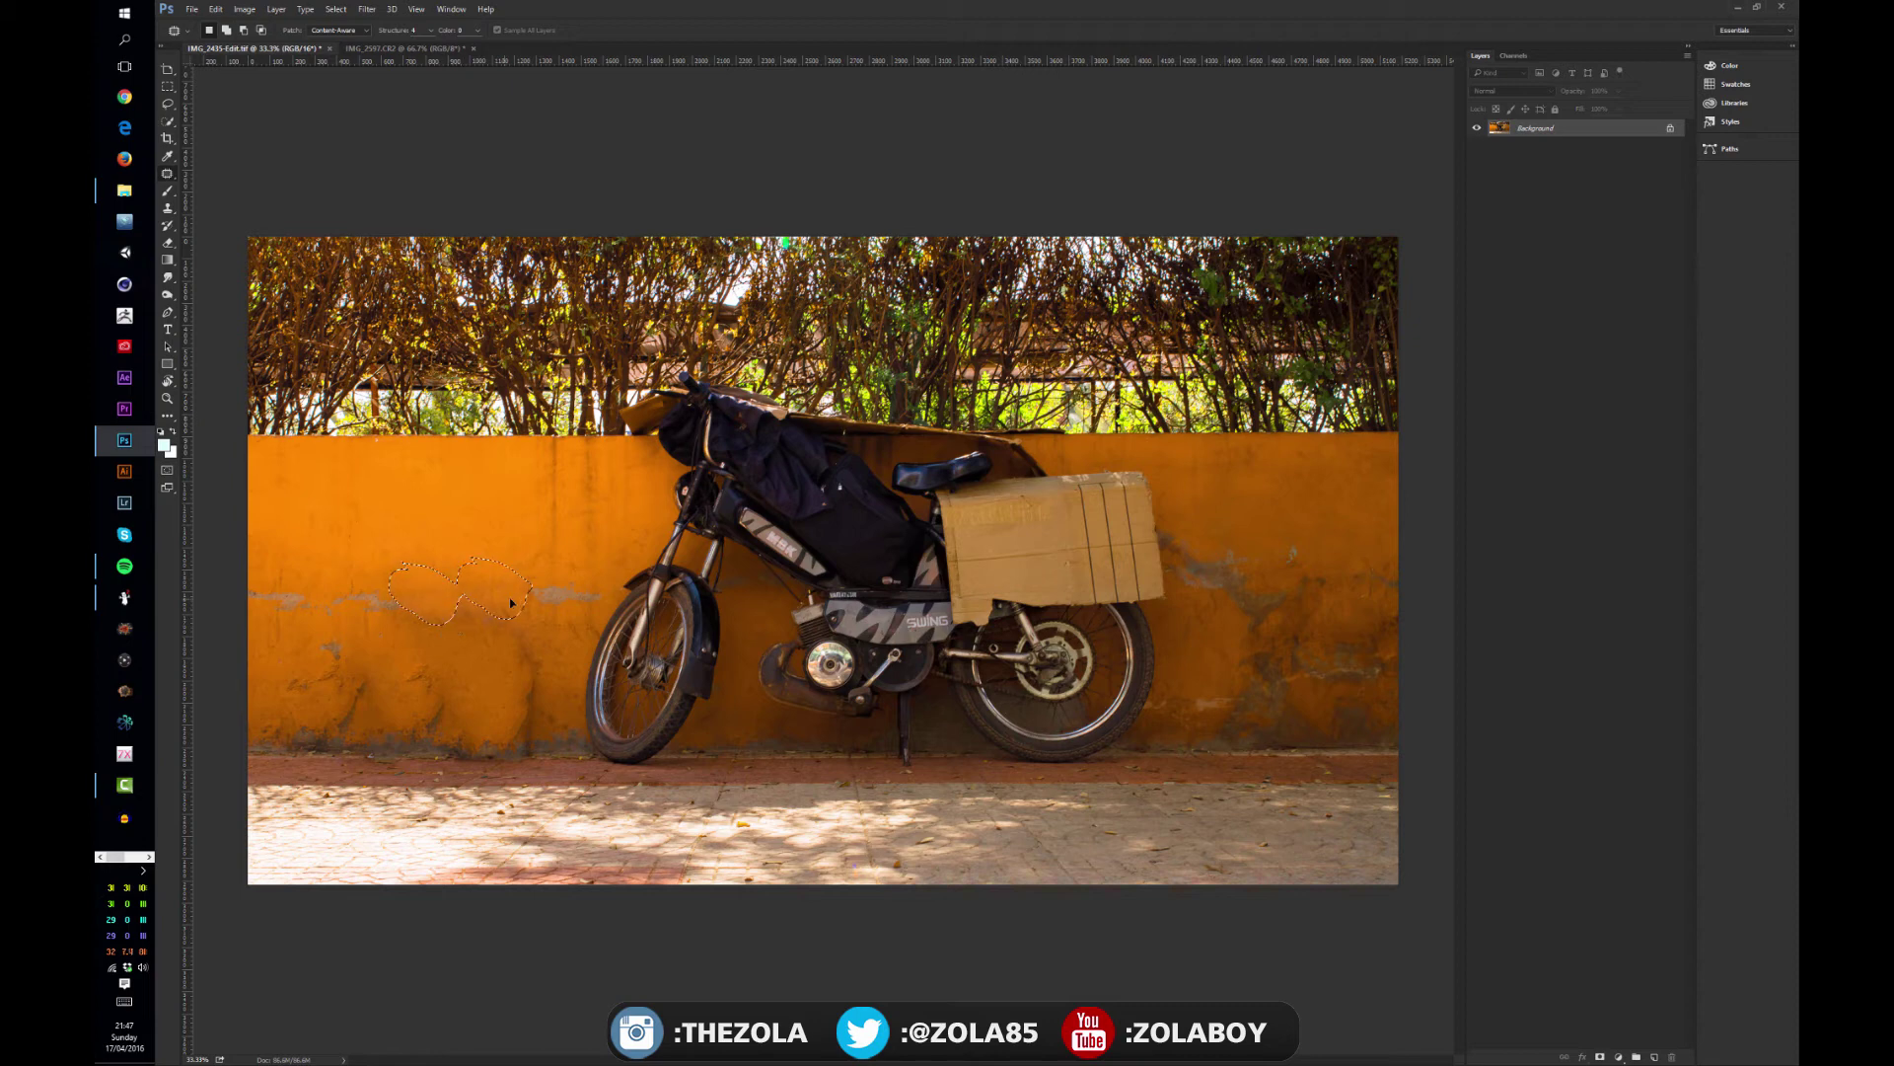
left_click(535, 688)
Set the patch mode to Normal, patch the streak on the wall above the former bin, and deselect.
left_click(361, 31)
left_click(336, 43)
mouse_move(399, 621)
left_mouse_down()
mouse_move(339, 594)
mouse_move(346, 622)
mouse_move(415, 603)
mouse_move(380, 589)
mouse_move(414, 604)
left_mouse_up()
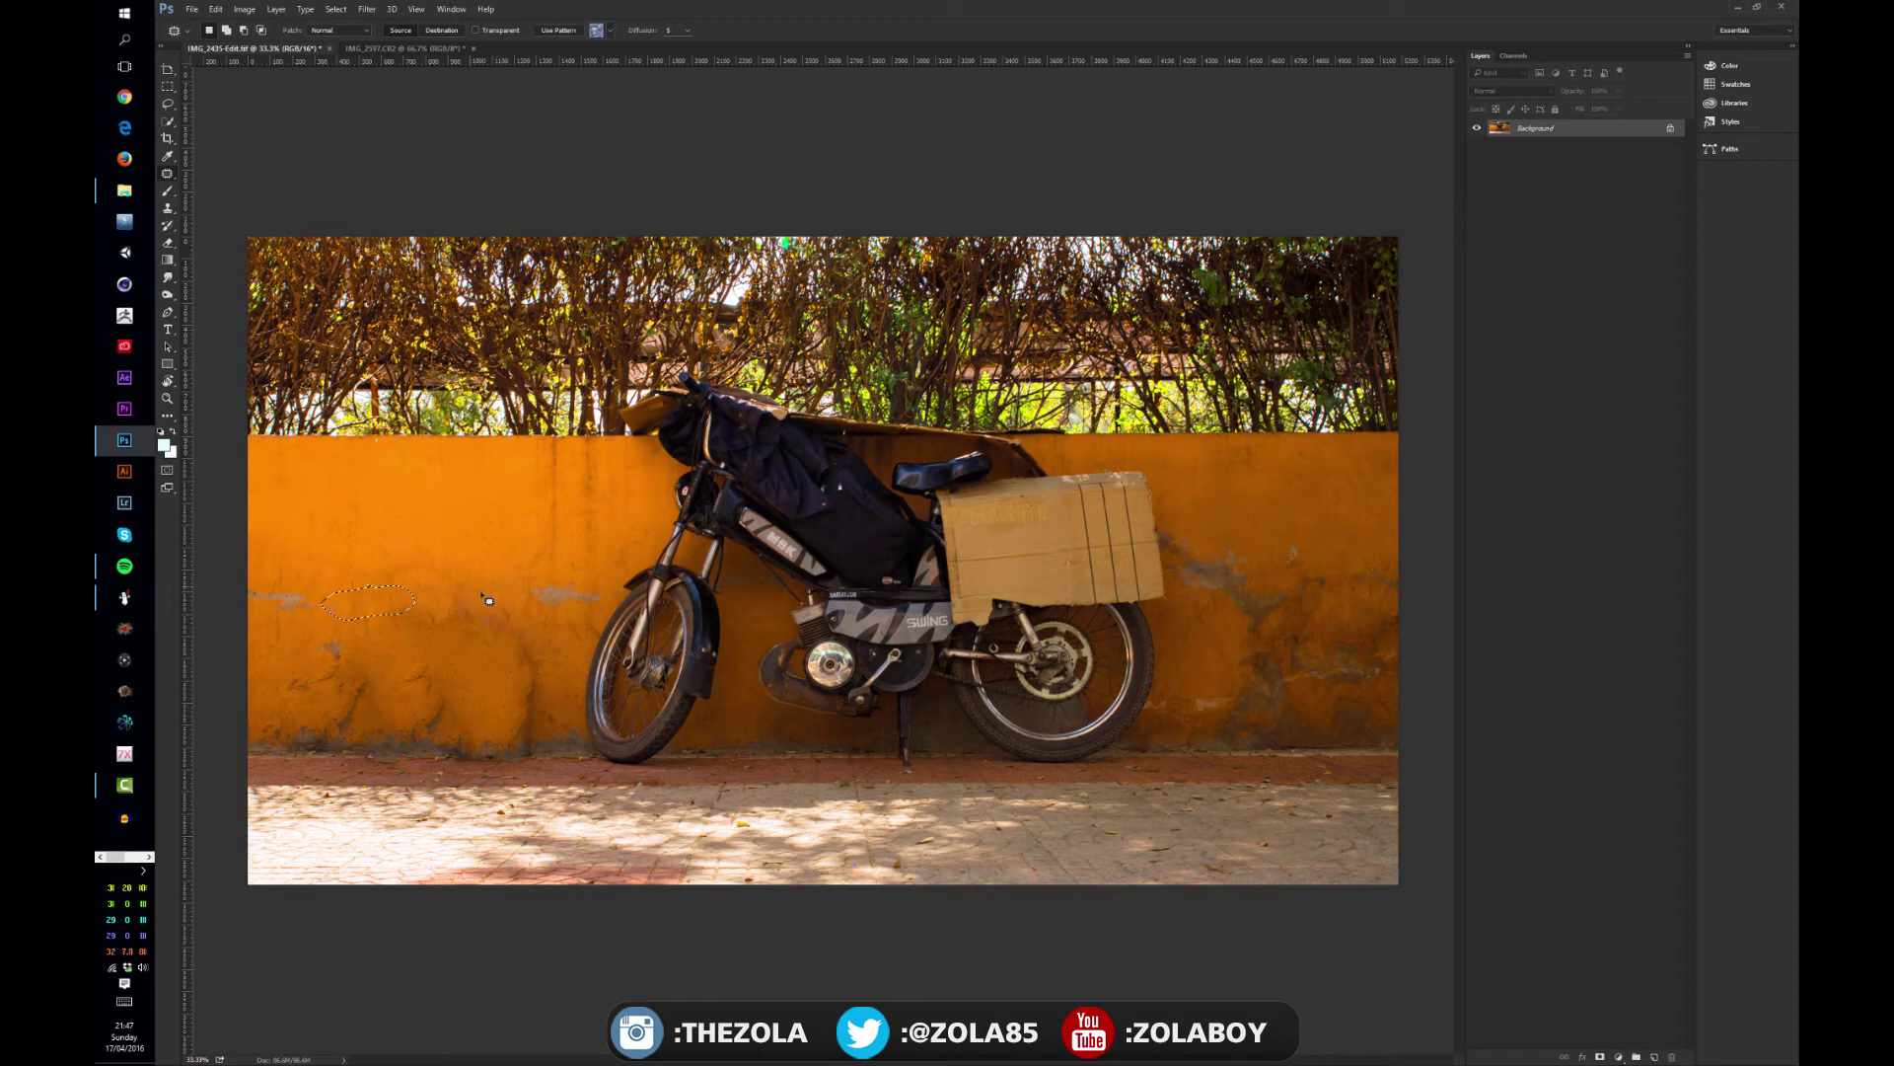
left_click(482, 650)
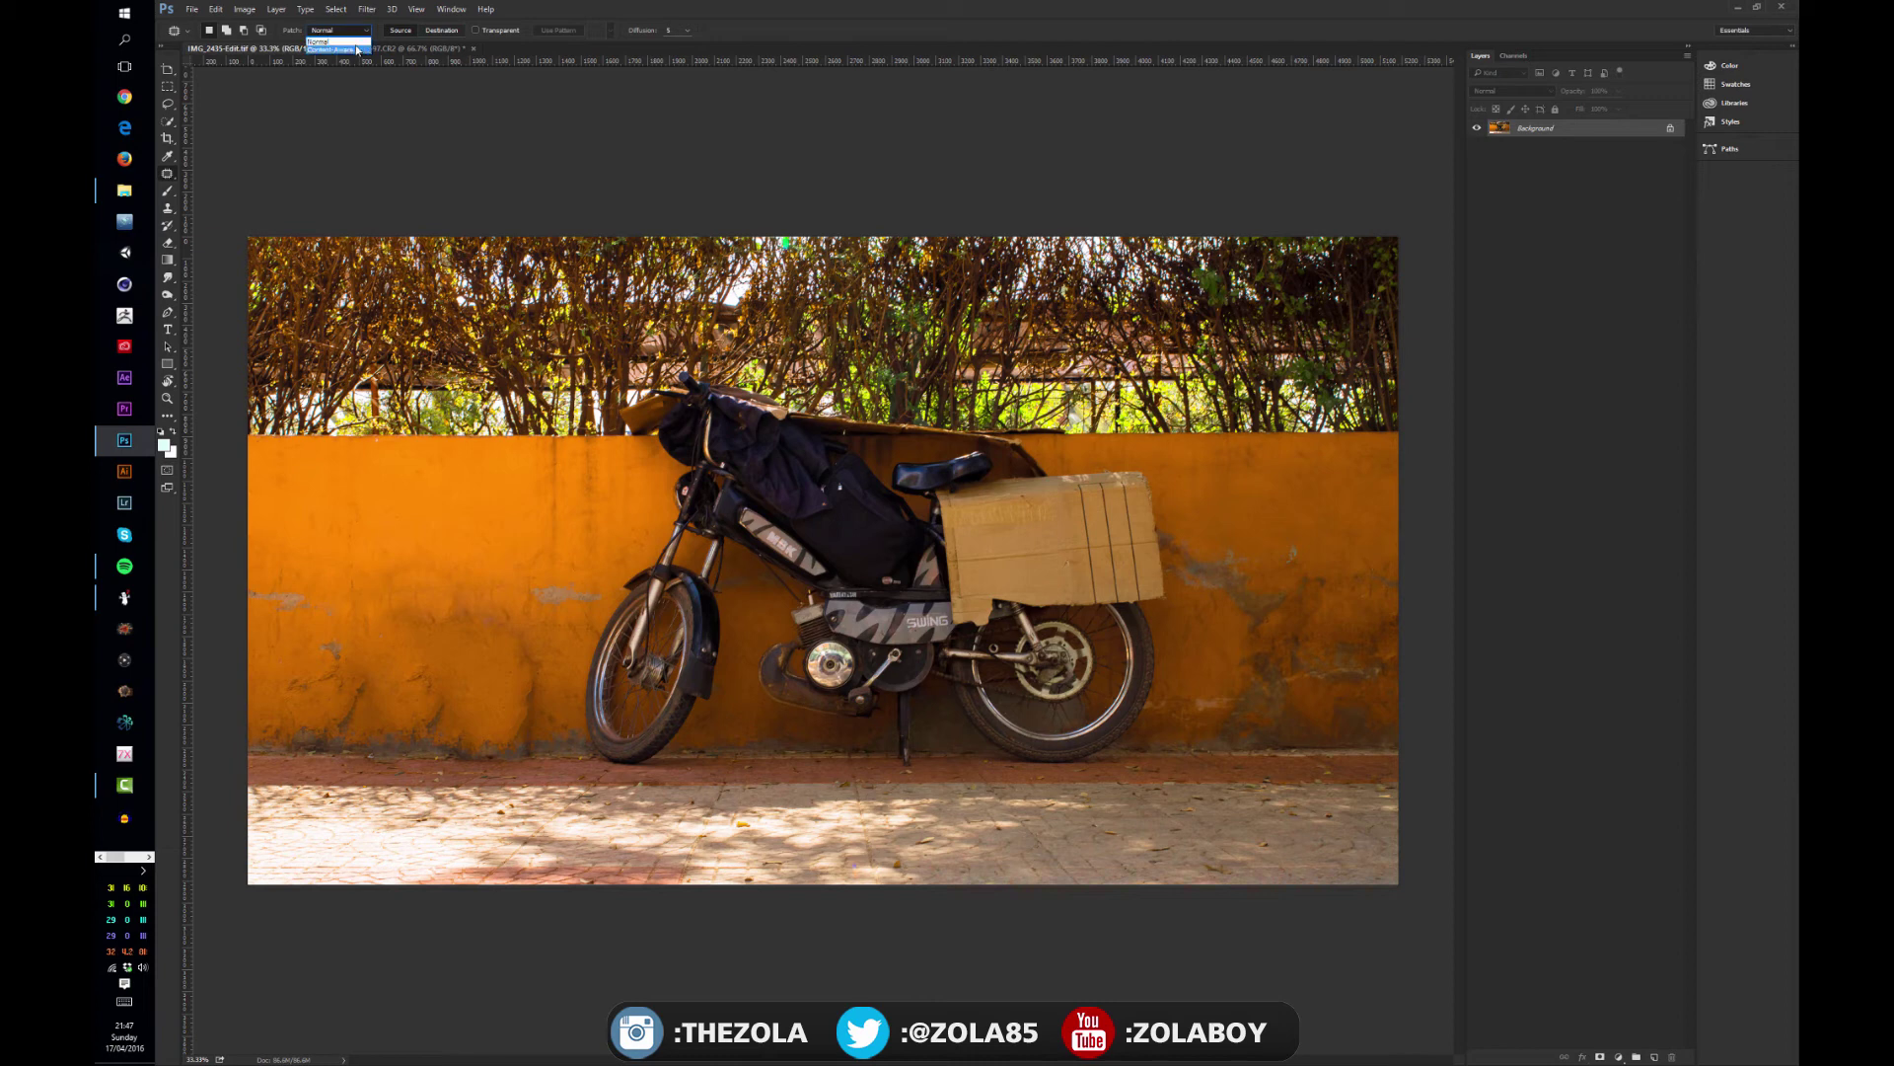
Set the patch mode to Content-Aware and patch the dark marks at the wall's base beside the front wheel.
left_click(340, 31)
left_click(341, 46)
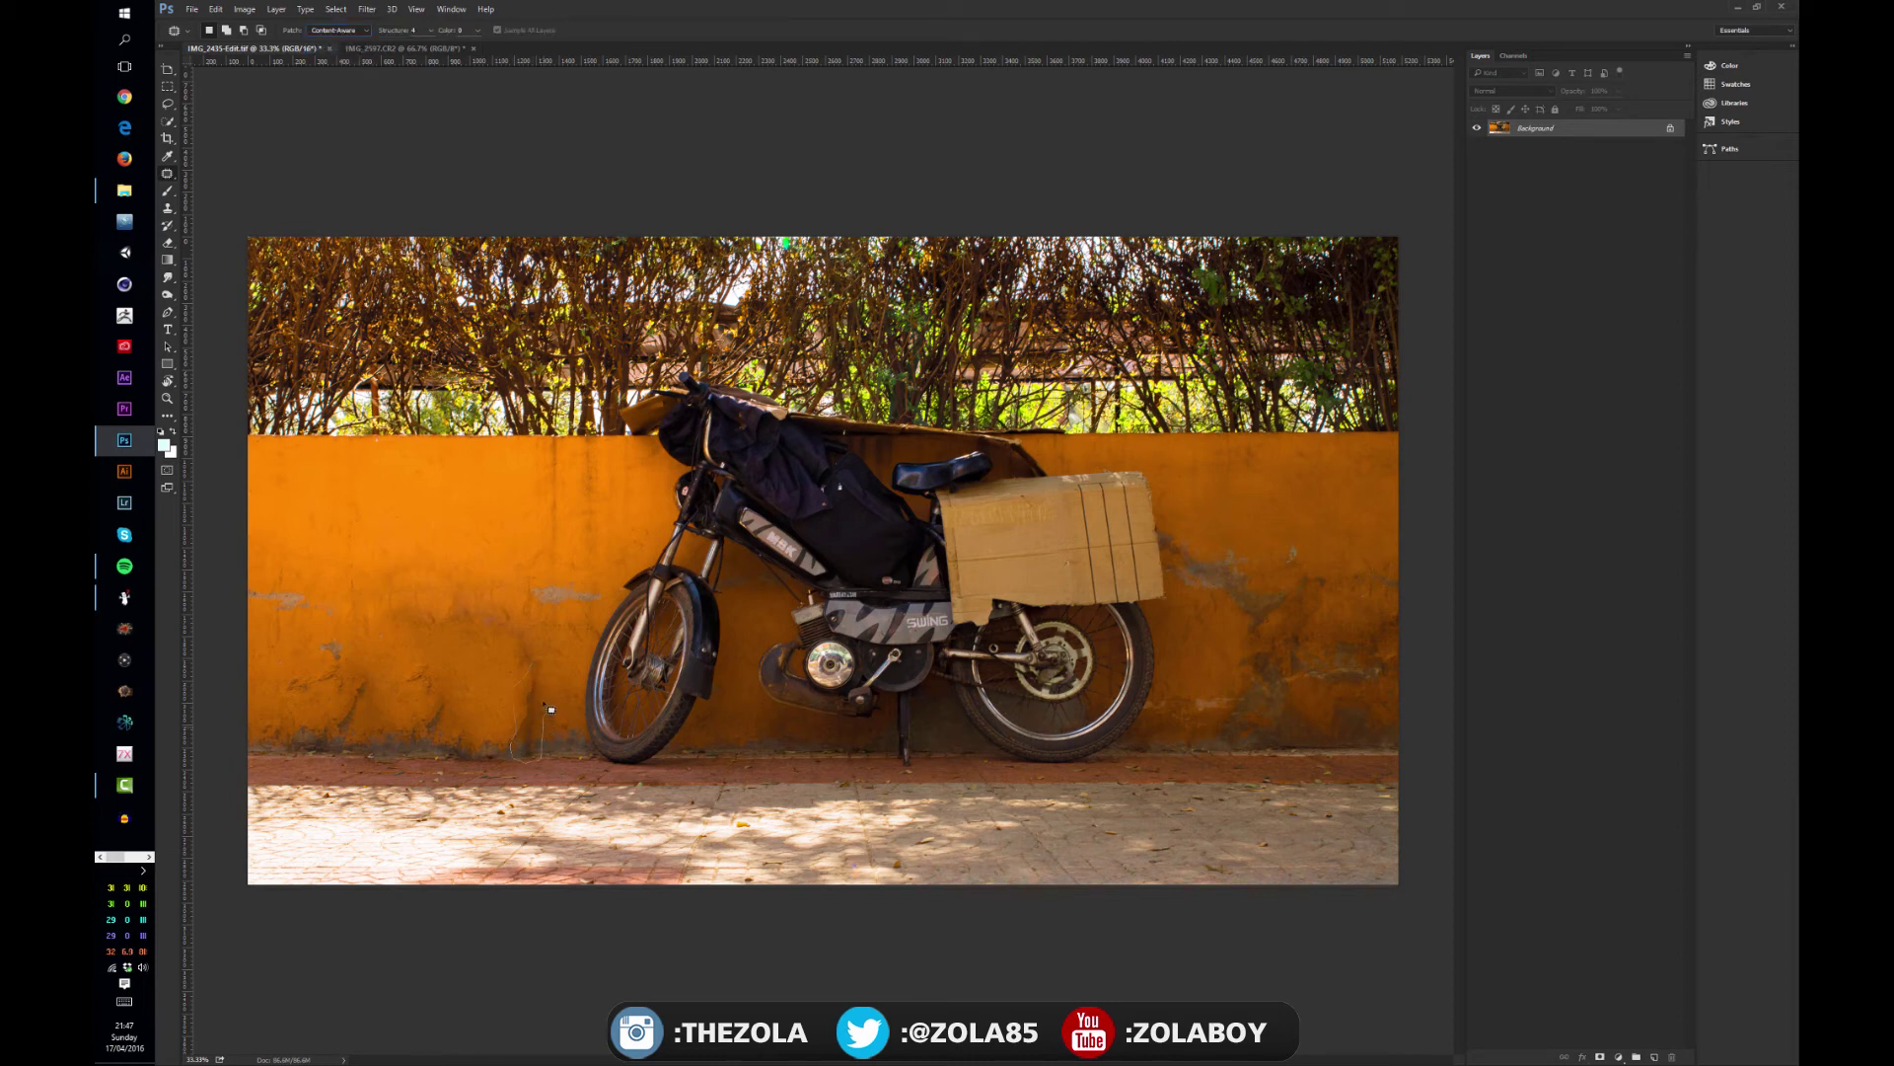
left_click_drag(550, 709, 542, 758)
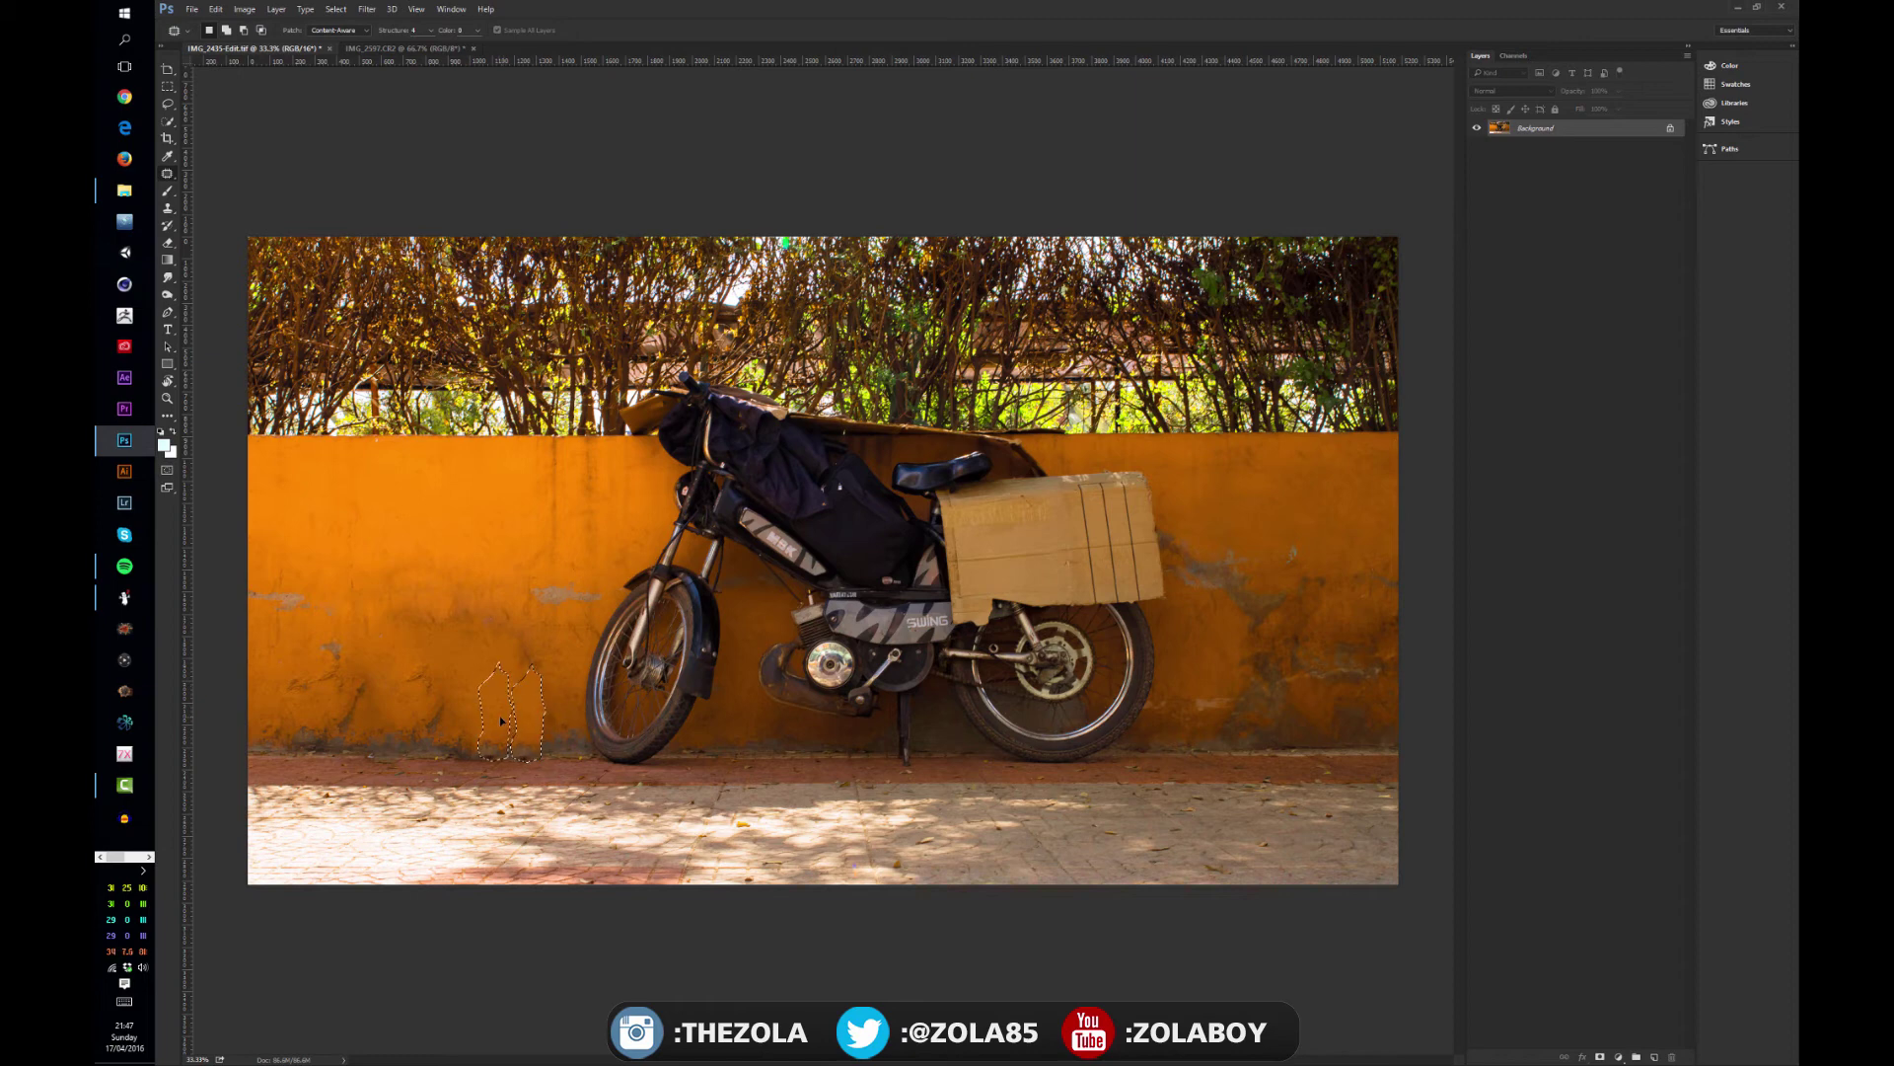
left_click(551, 784)
left_click_drag(562, 745, 545, 746)
left_click(659, 631)
Patch the remaining dark smudges on the wall where the bin stood, and deselect.
left_click_drag(370, 677, 368, 681)
left_click(665, 738)
left_click_drag(433, 663, 438, 681)
key("ctrl+d")
Activate the Content-Aware Move tool for the motorcycle photo.
right_click(167, 173)
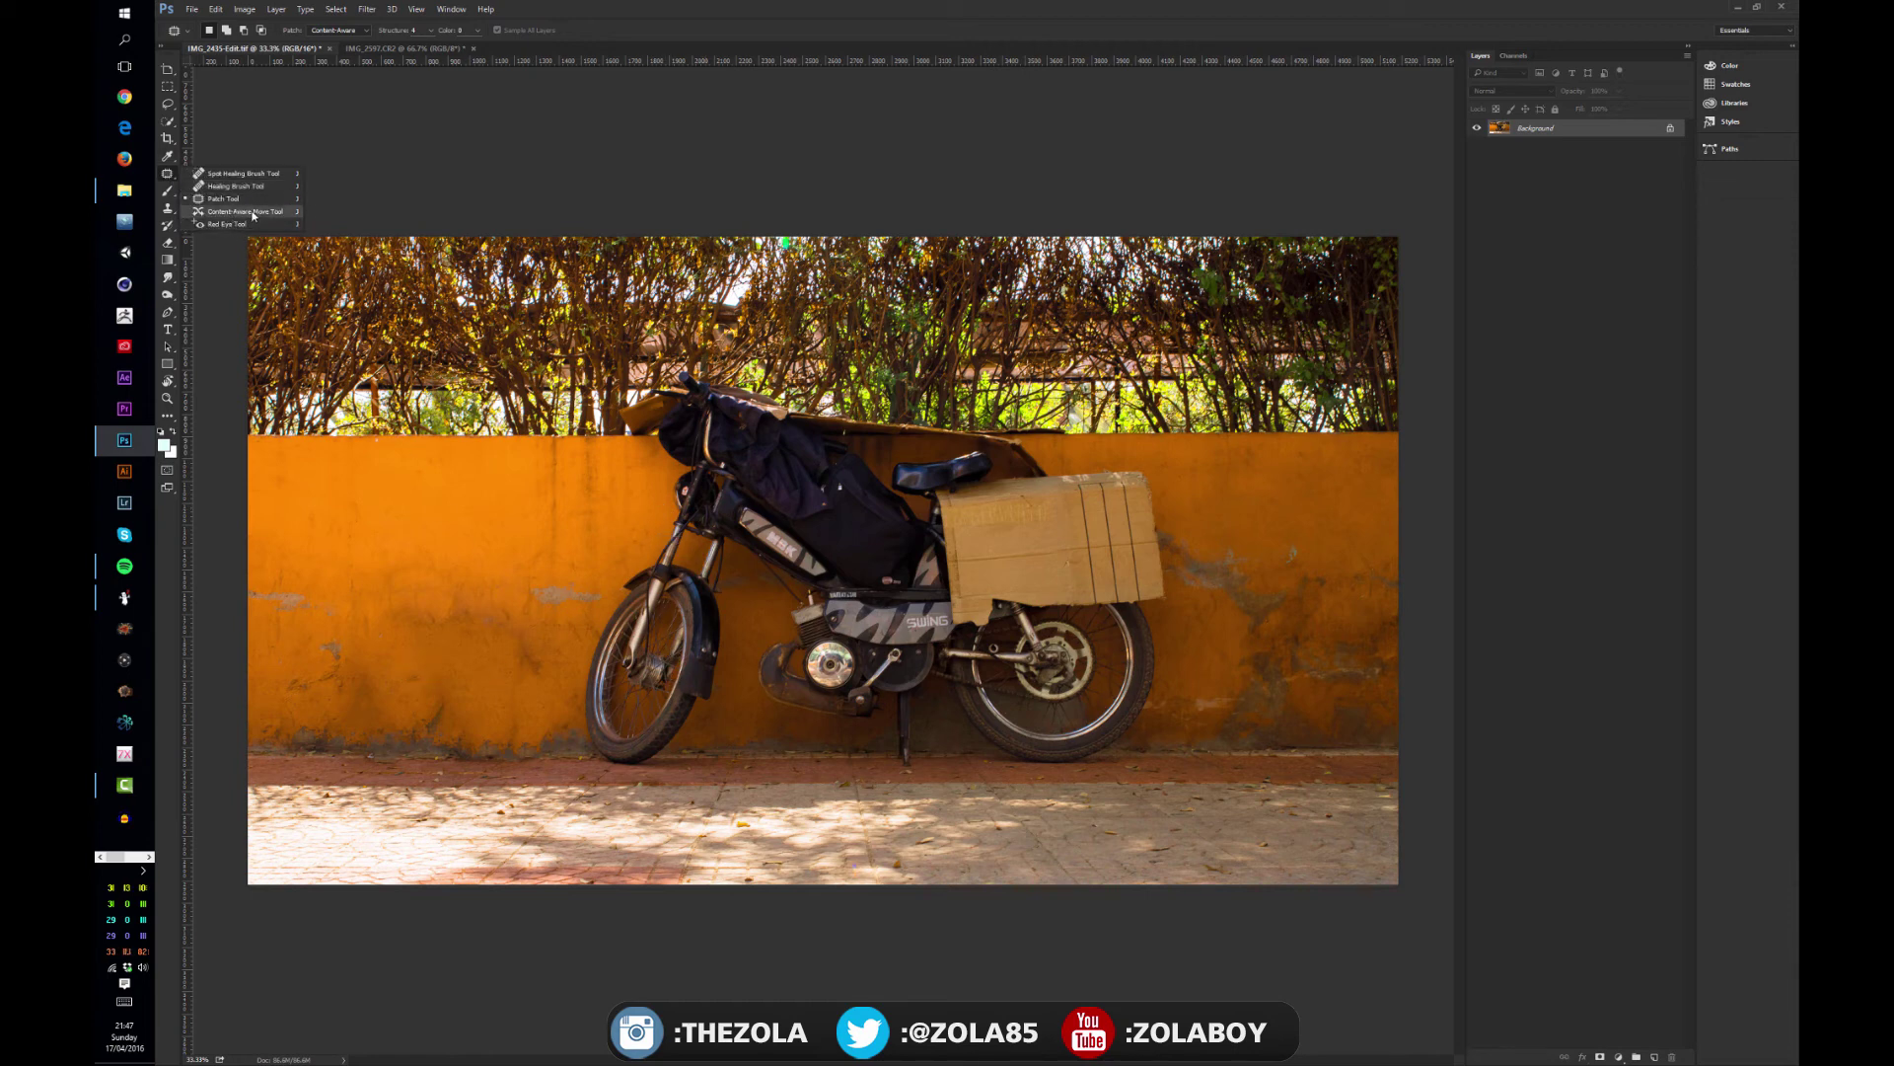
left_click(251, 213)
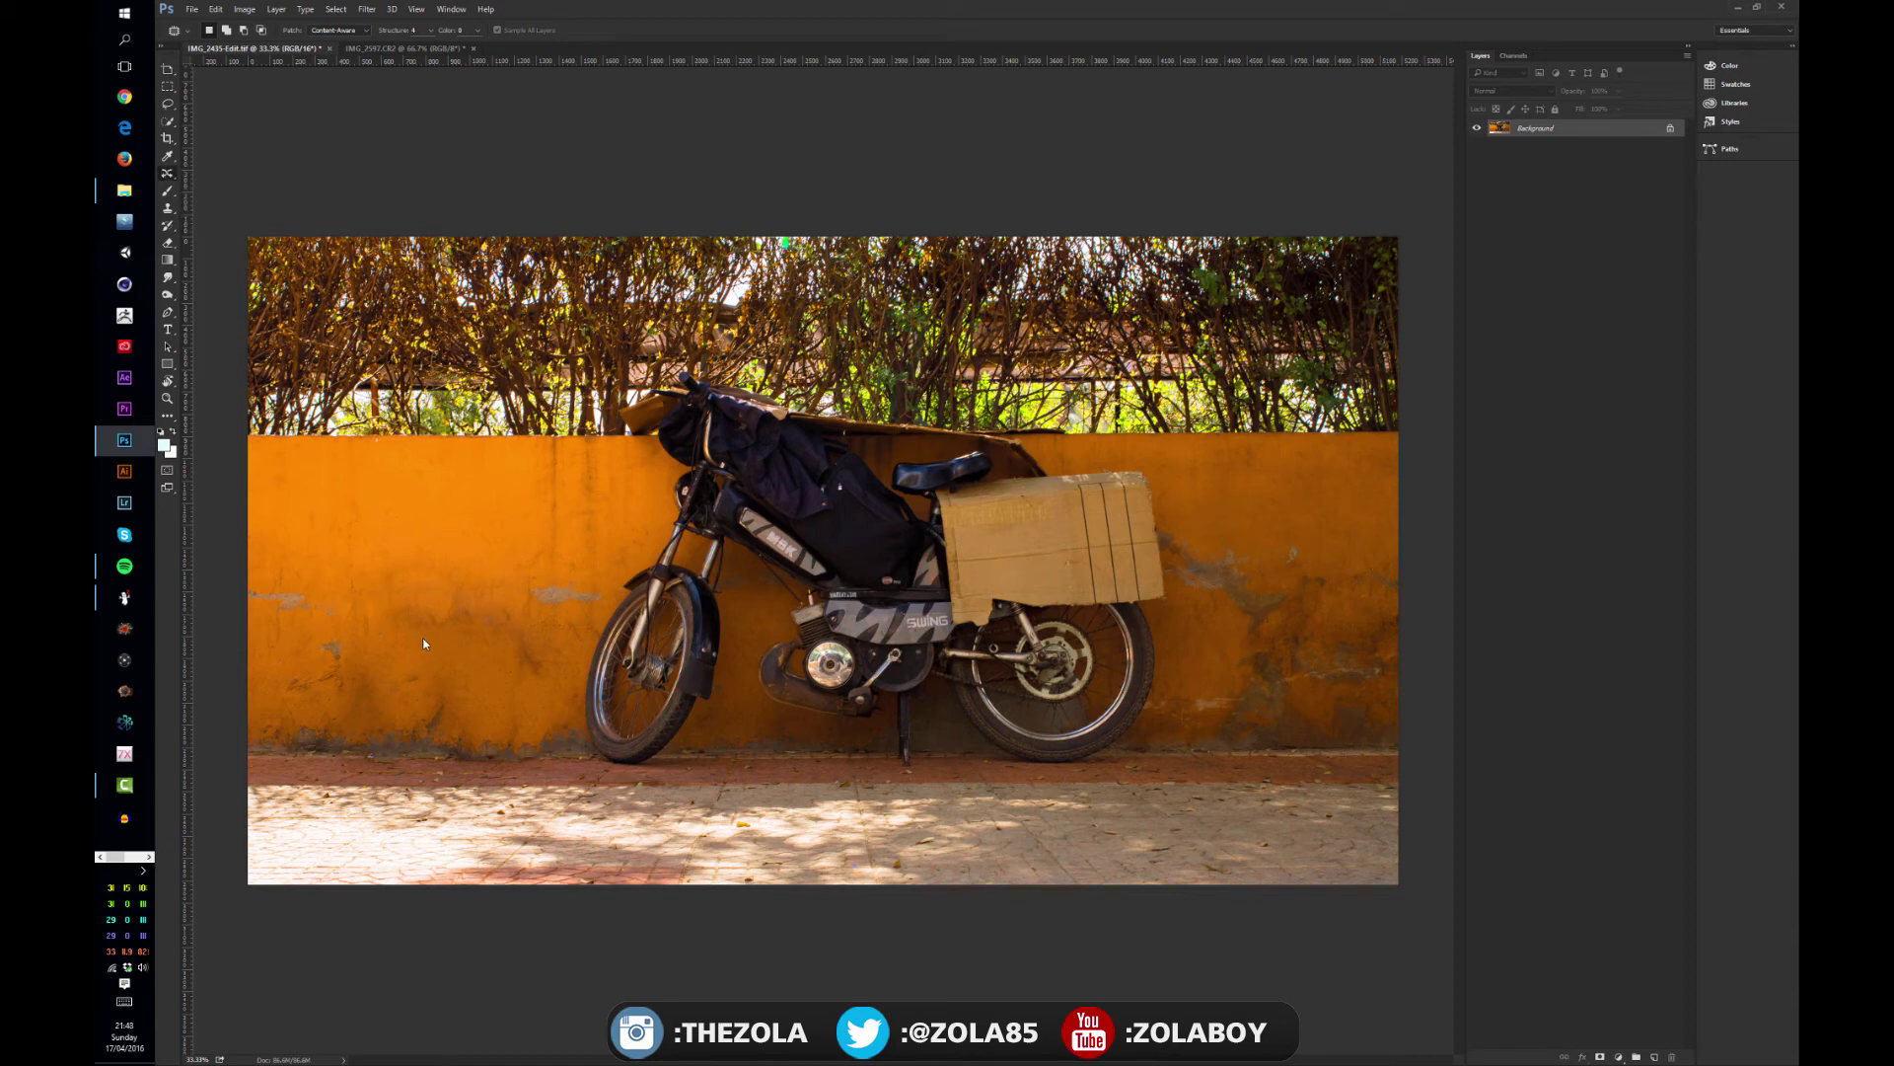
key("alt+Tab")
key("alt+Tab")
Try moving a patch of the lower wall up near the wall's top edge with Content-Aware Move, and undo it.
mouse_move(445, 686)
left_mouse_down()
mouse_move(397, 559)
mouse_move(501, 599)
mouse_move(541, 539)
mouse_move(520, 505)
left_mouse_up()
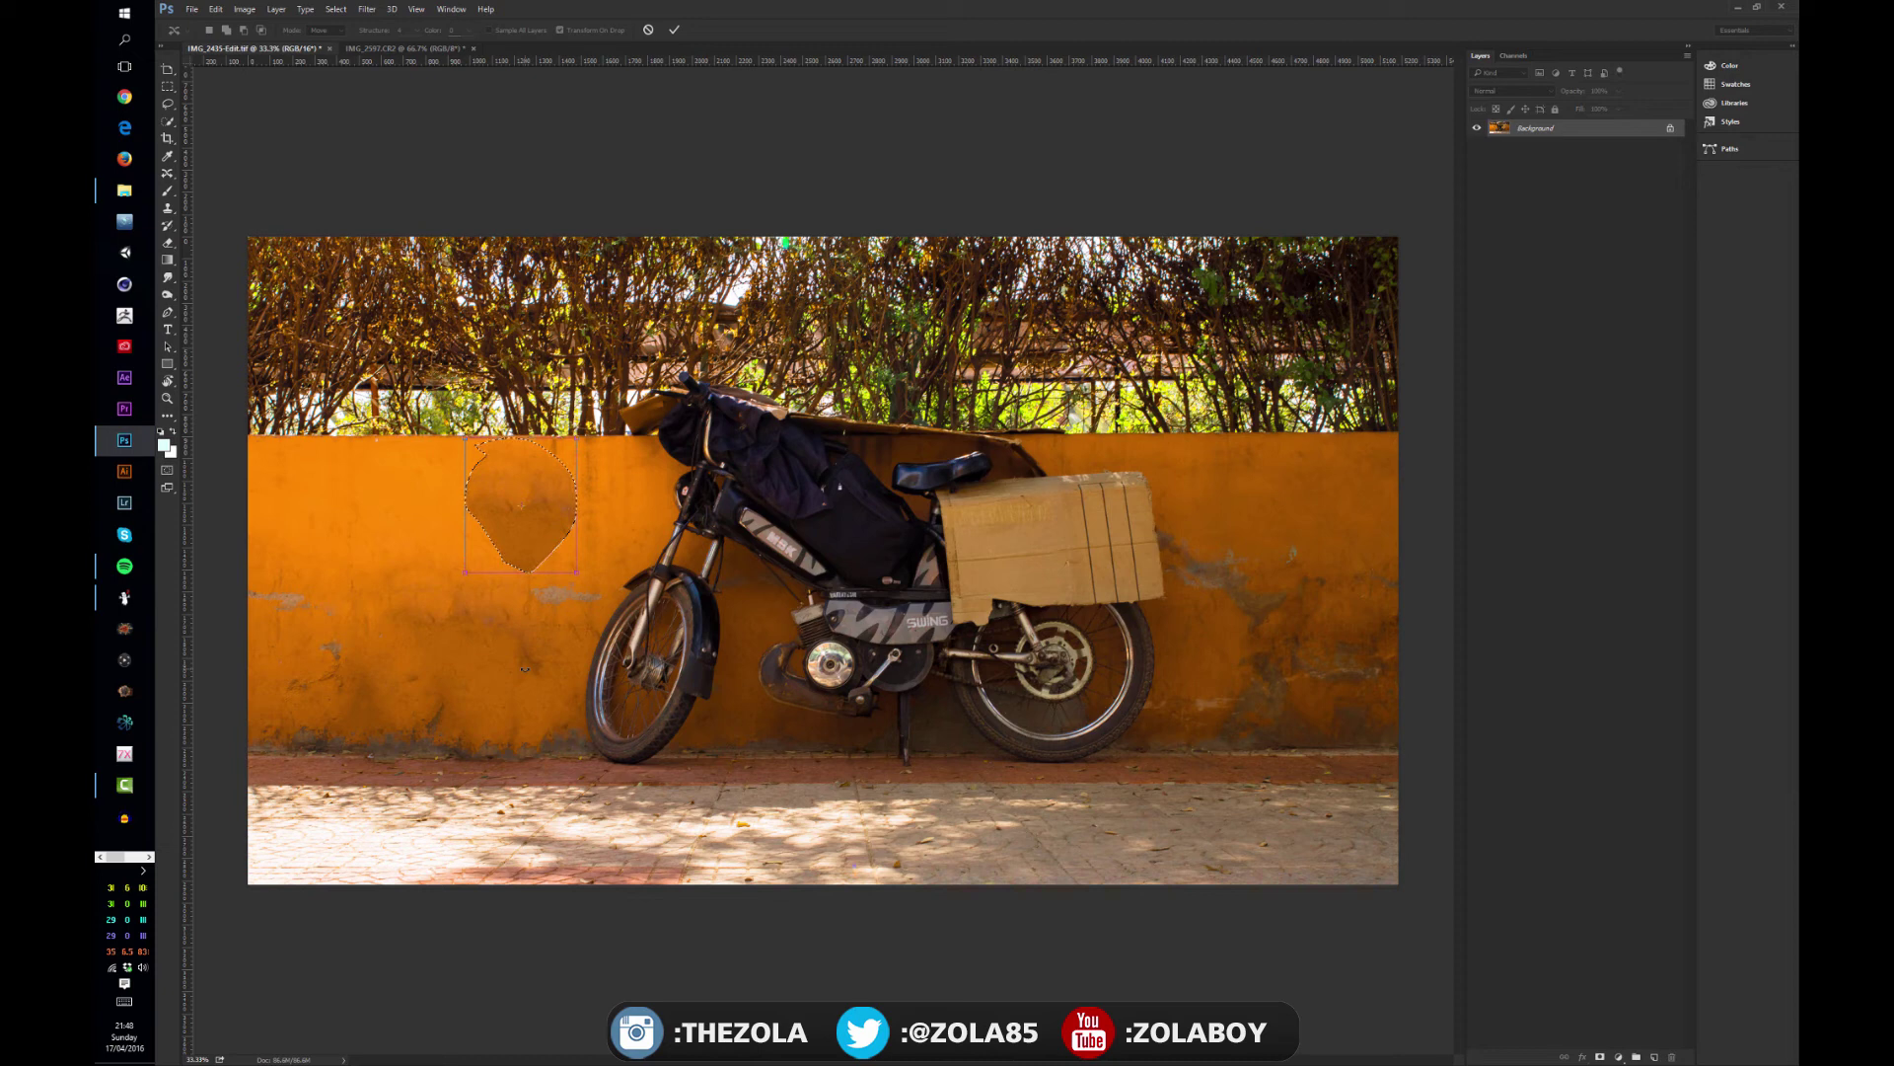
key("Return")
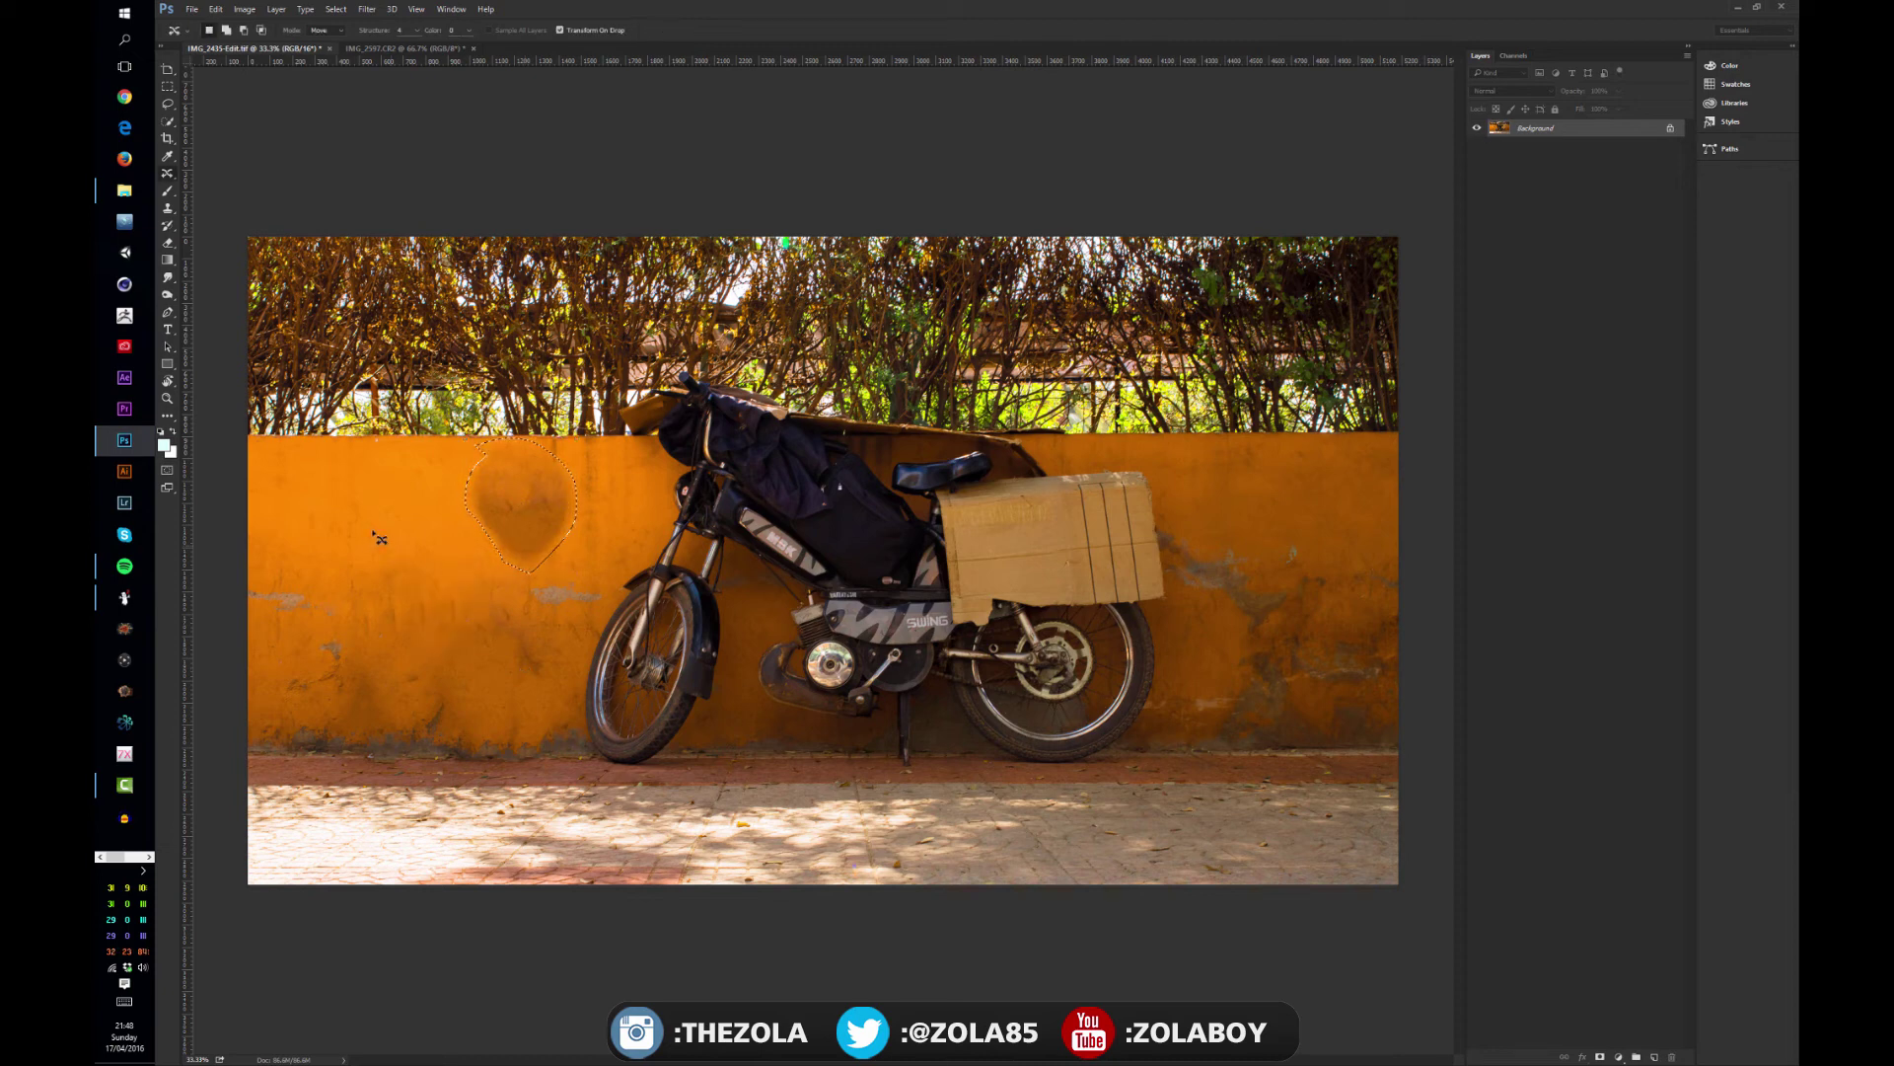
key("ctrl+d")
key("ctrl+alt+z")
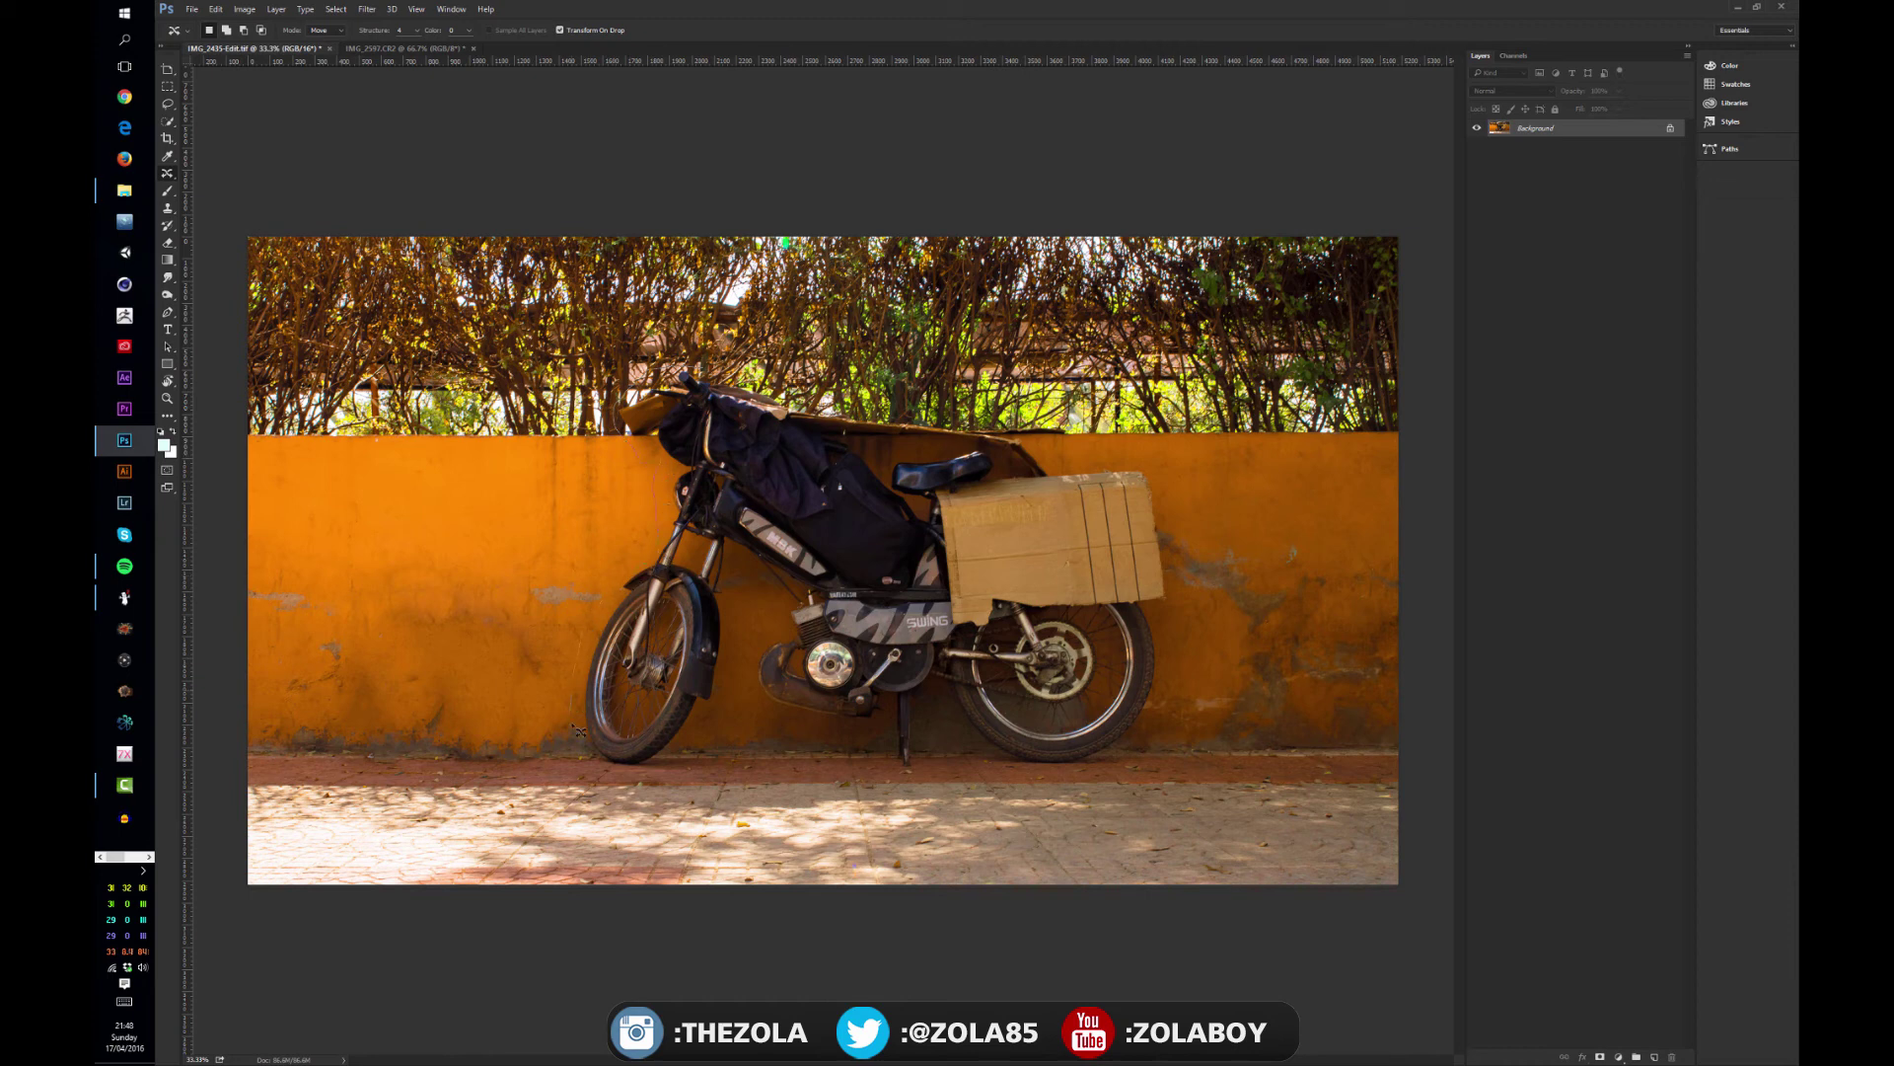
Outline the whole motorcycle, move it to the left edge of the photo with Content-Aware Move, and deselect.
mouse_move(578, 731)
left_mouse_down()
mouse_move(613, 782)
mouse_move(756, 715)
mouse_move(767, 597)
mouse_move(765, 707)
mouse_move(901, 772)
mouse_move(984, 759)
mouse_move(1037, 783)
mouse_move(1160, 755)
mouse_move(1166, 667)
left_mouse_up()
mouse_move(1184, 573)
left_mouse_down()
mouse_move(1135, 457)
mouse_move(1081, 439)
mouse_move(793, 408)
mouse_move(694, 373)
mouse_move(647, 427)
left_mouse_up()
left_click_drag(794, 493, 449, 507)
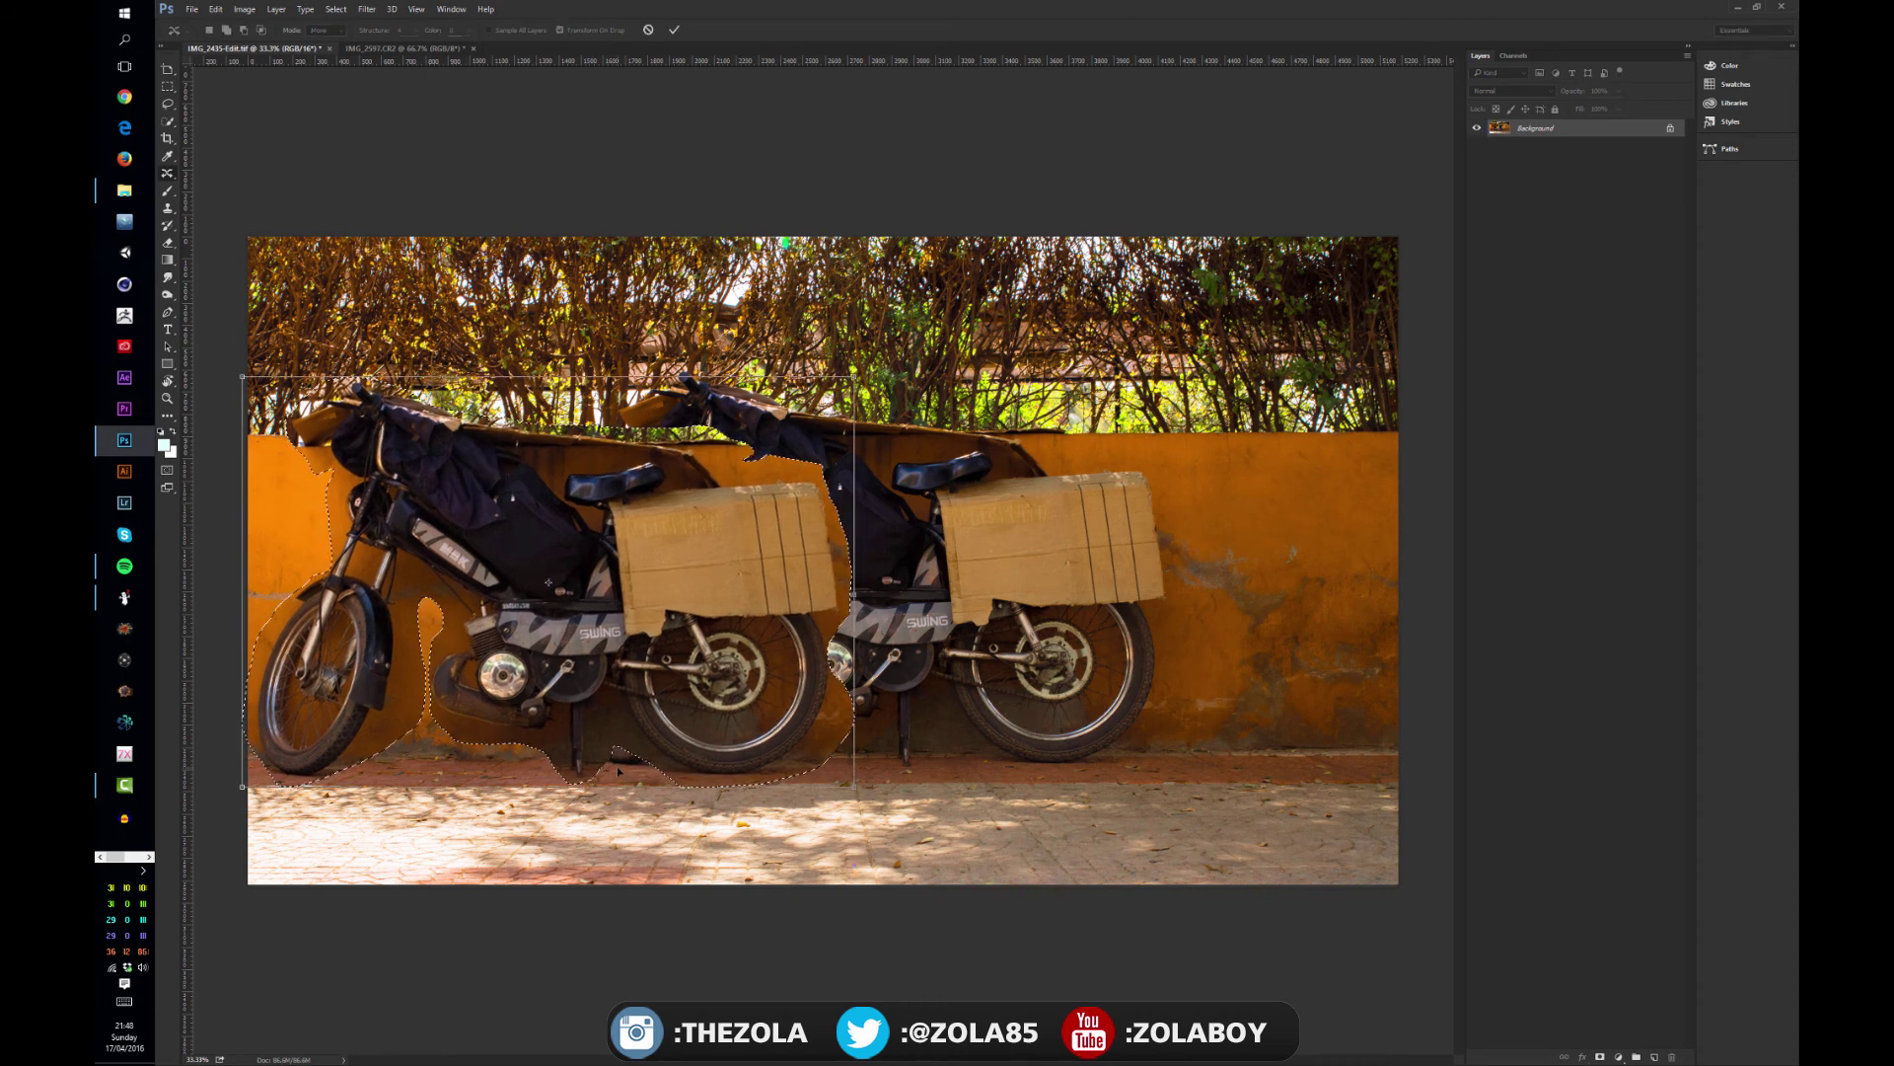
key("Return")
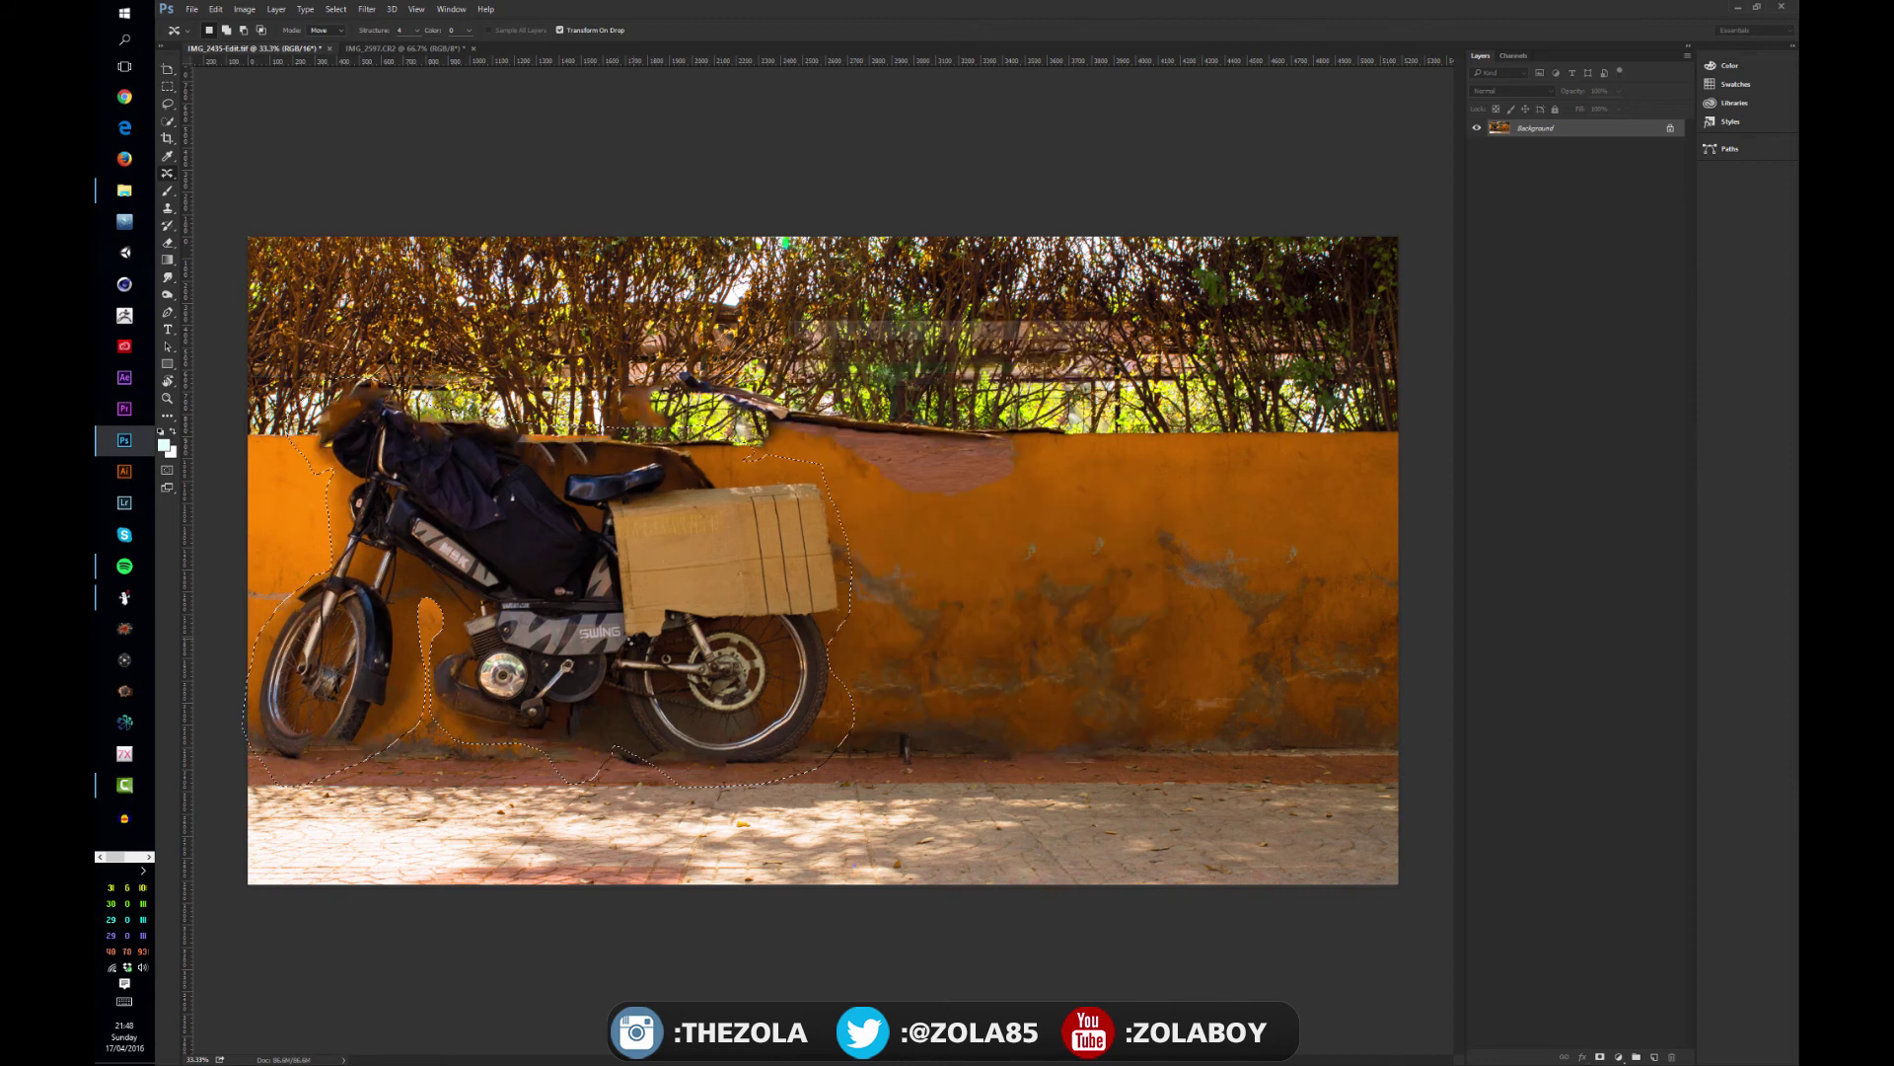
key("ctrl+d")
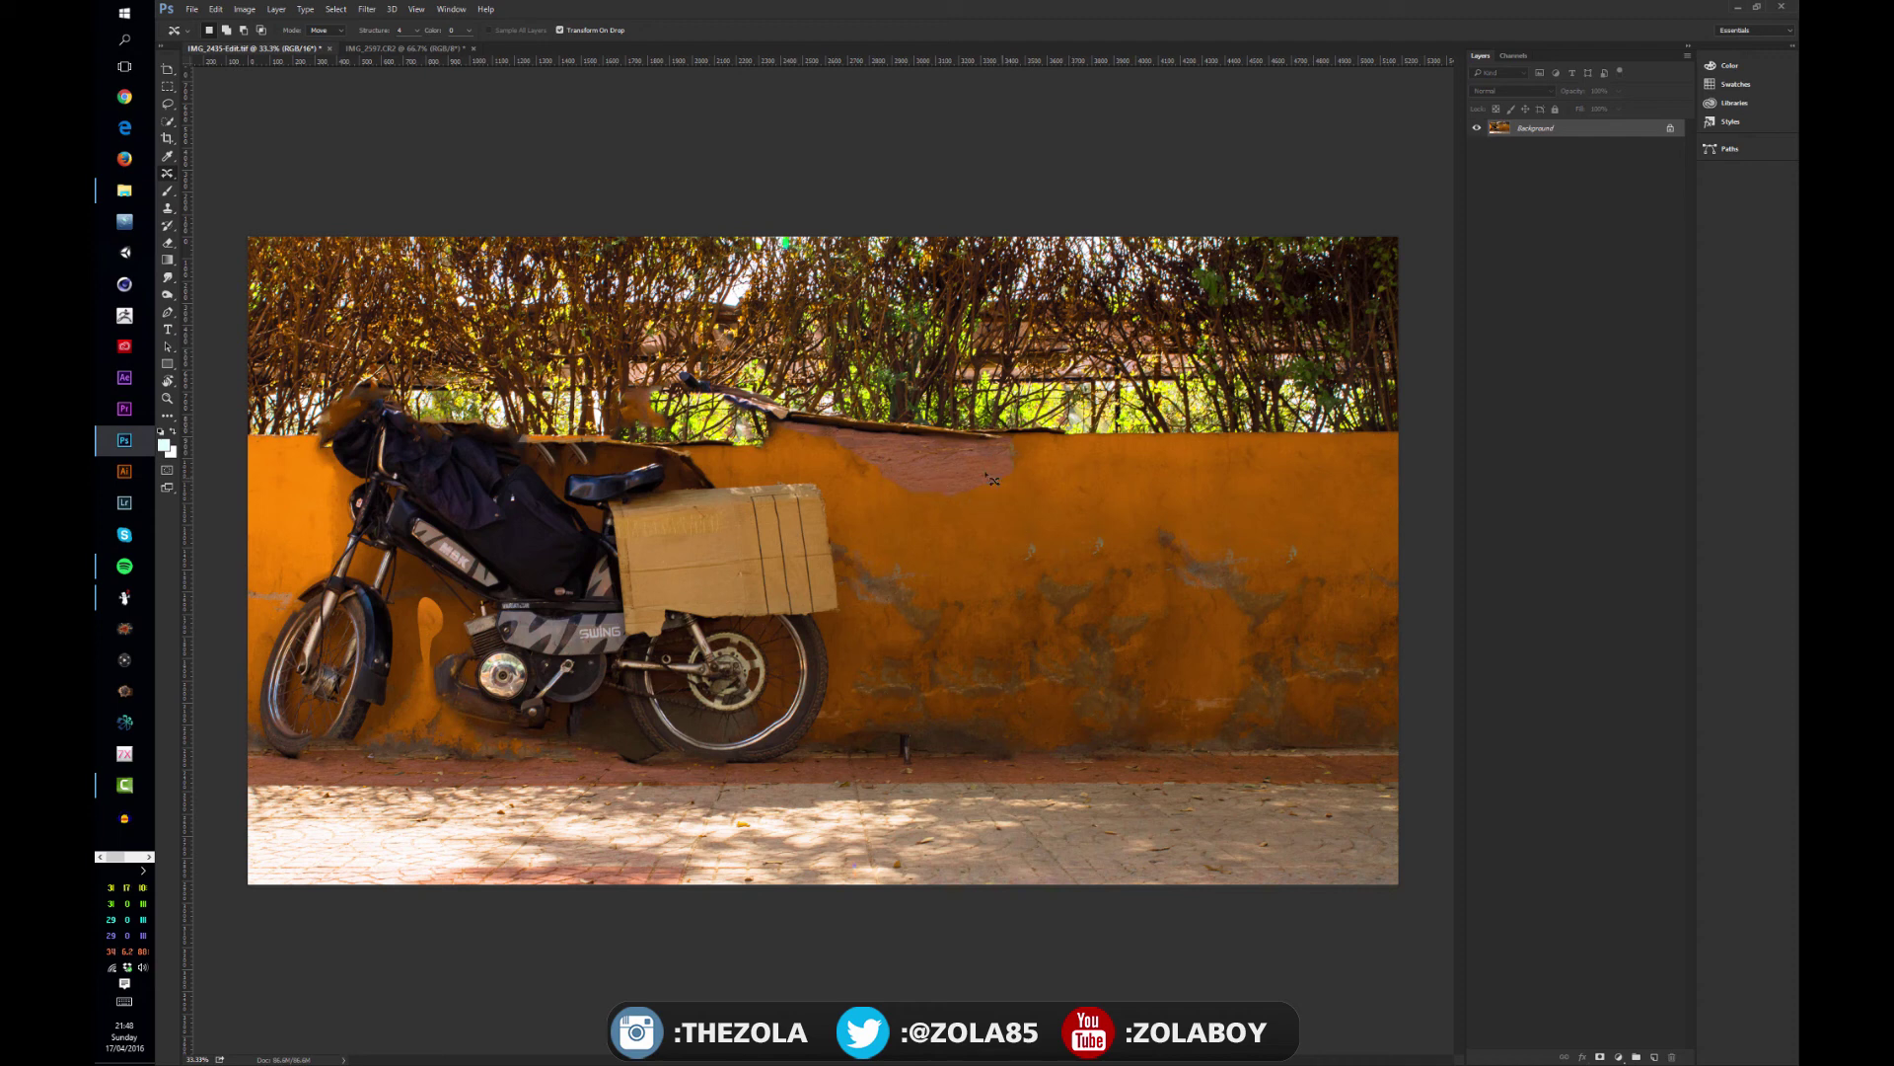
Select the leftover pinkish area along the wall's top edge, fill it with Content-Aware contents, and deselect.
left_click_drag(780, 426, 856, 469)
mouse_move(986, 415)
left_mouse_down()
mouse_move(811, 419)
mouse_move(825, 427)
left_mouse_up()
key("shift+F5")
key("Return")
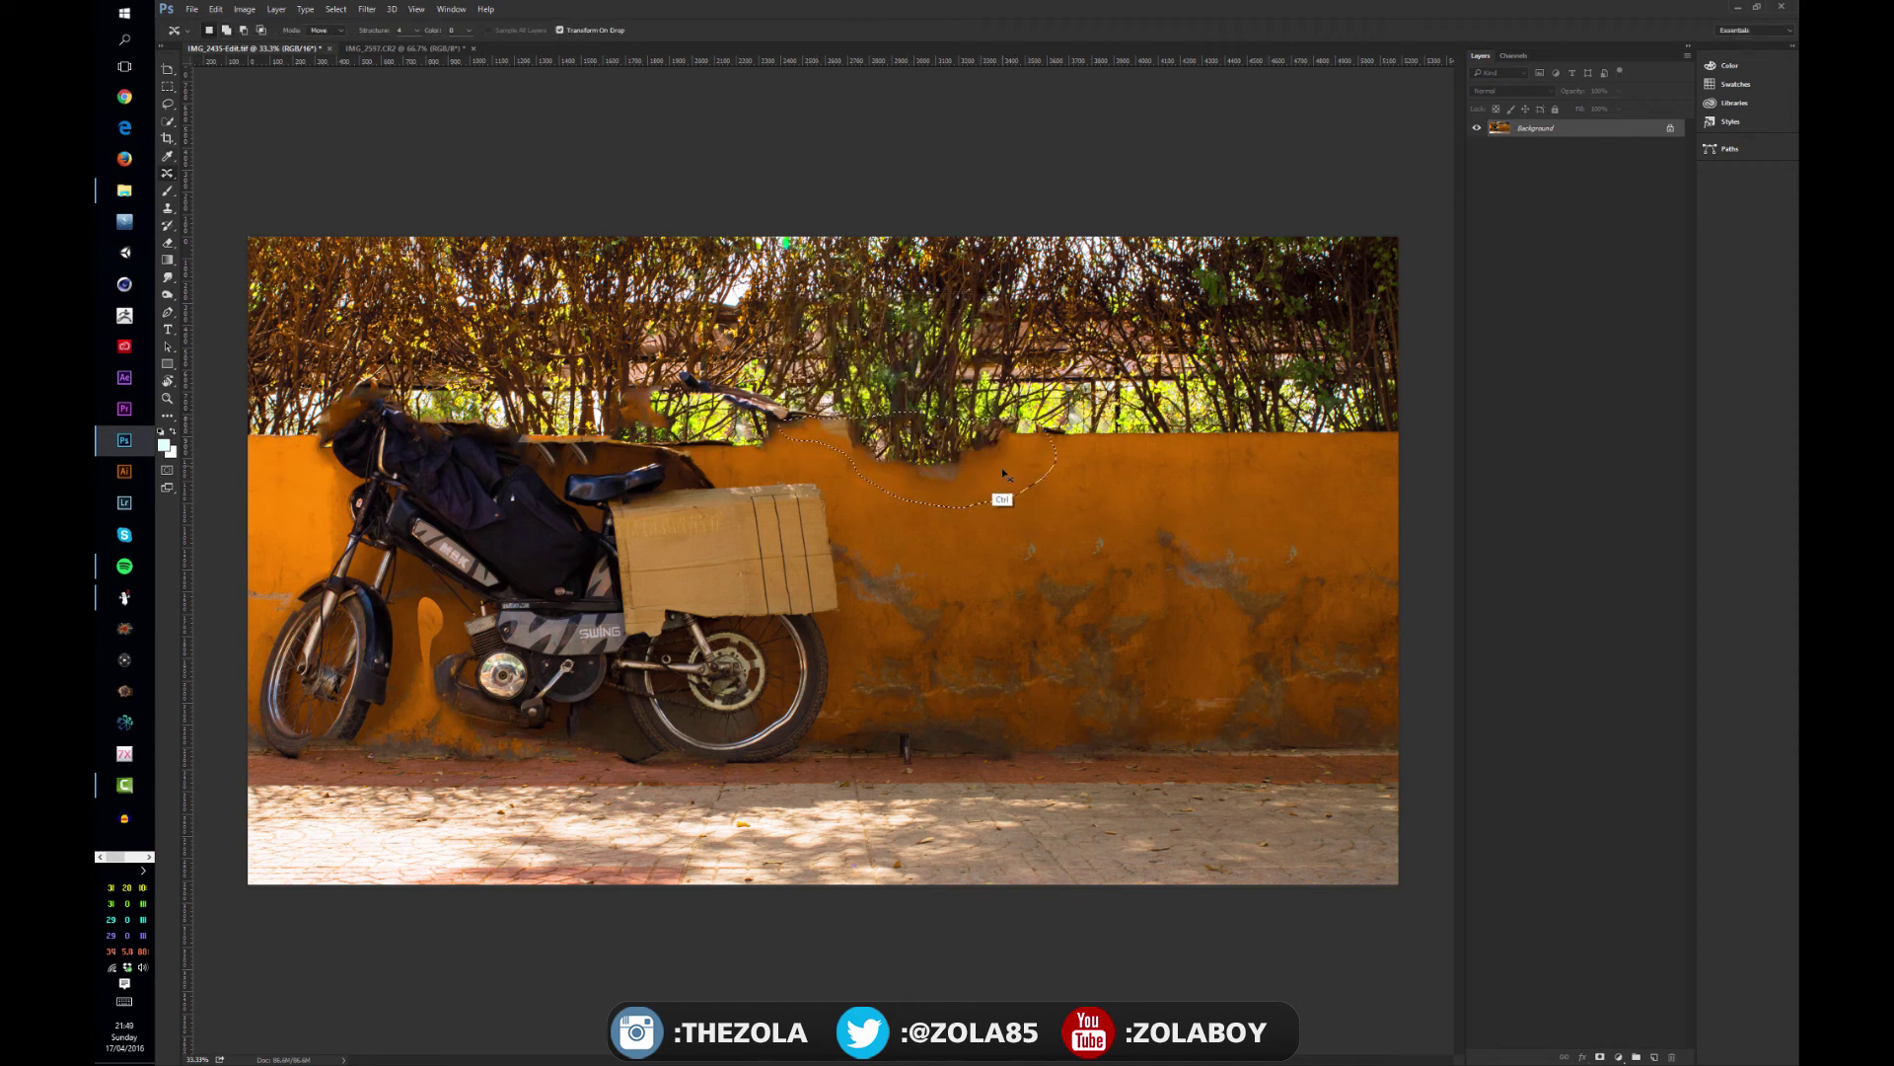
key("ctrl+d")
Patch the ragged top edge of the wall behind the moved motorcycle with clean wall edge using the Patch tool, and deselect.
right_click(168, 174)
left_click(227, 190)
left_click_drag(1039, 433, 1147, 496)
mouse_move(848, 430)
left_mouse_down()
mouse_move(923, 480)
mouse_move(910, 418)
mouse_move(1173, 454)
left_mouse_up()
key("ctrl+d")
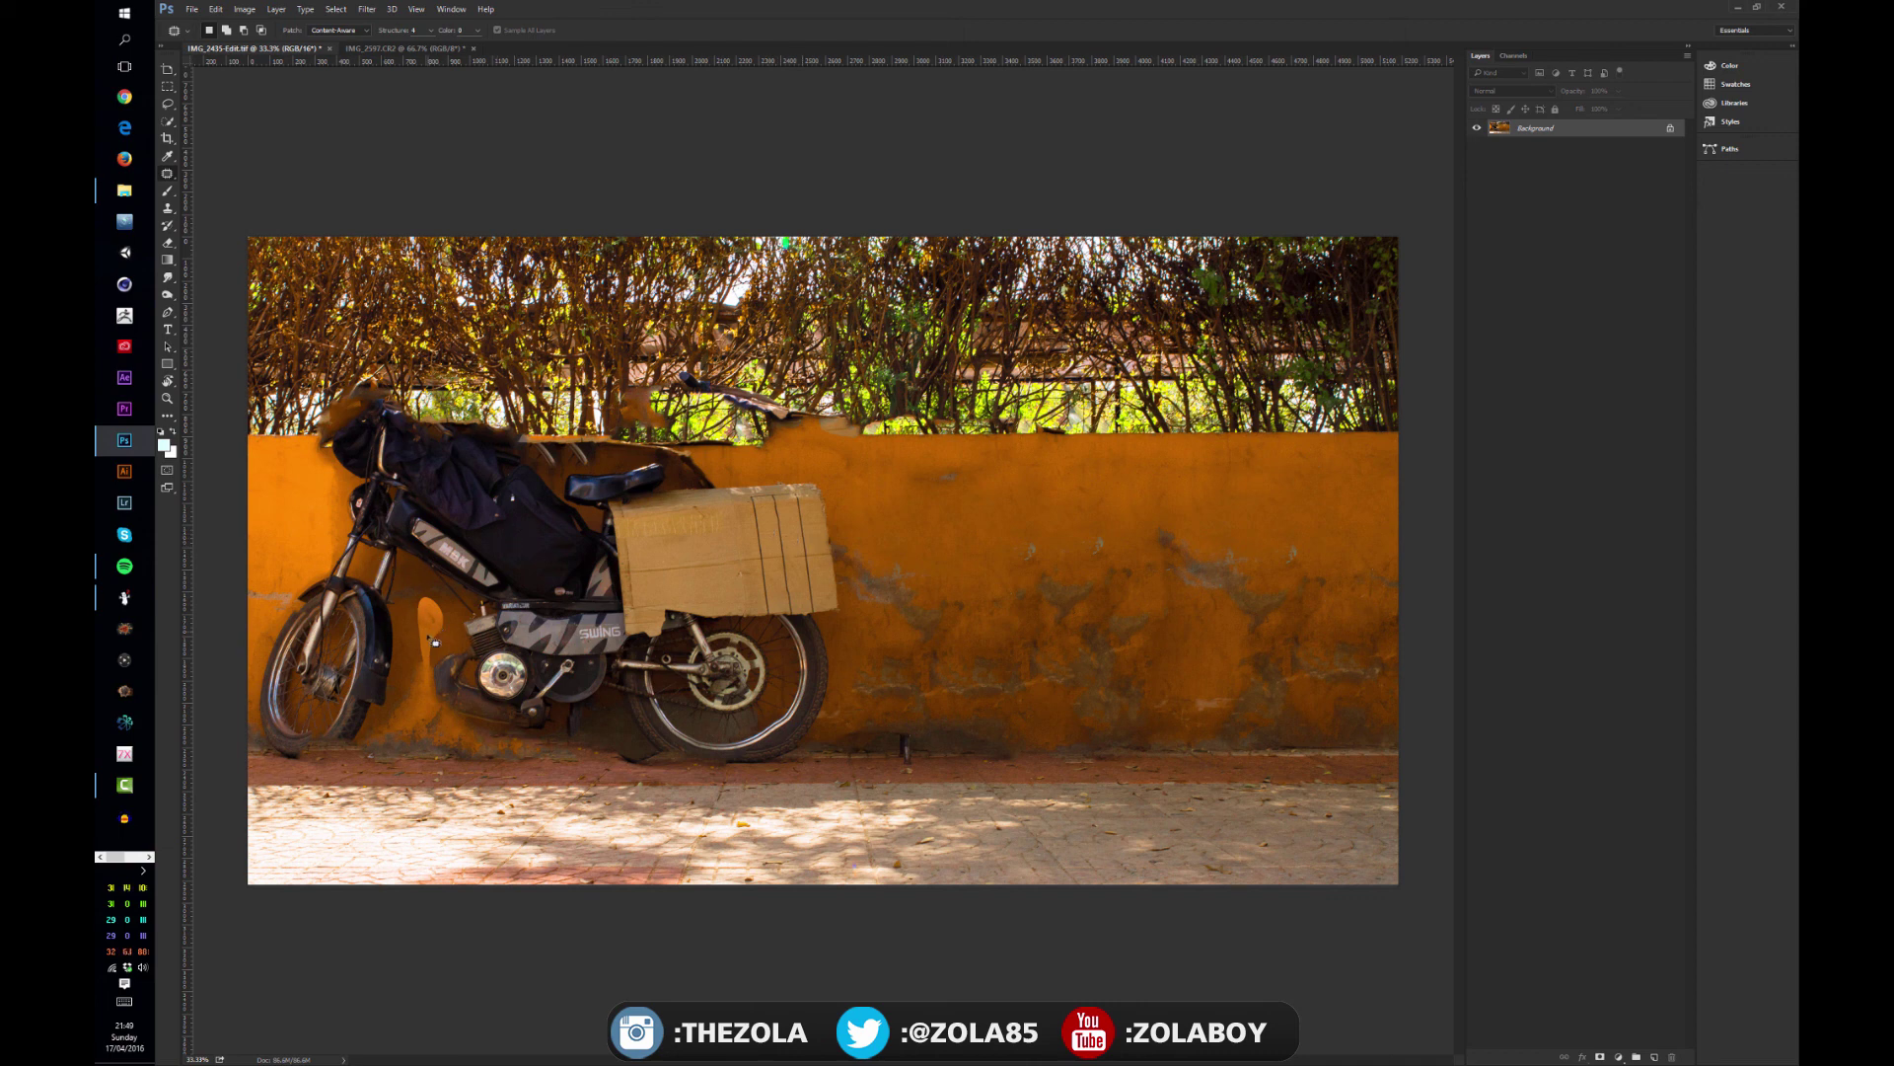
right_click(168, 175)
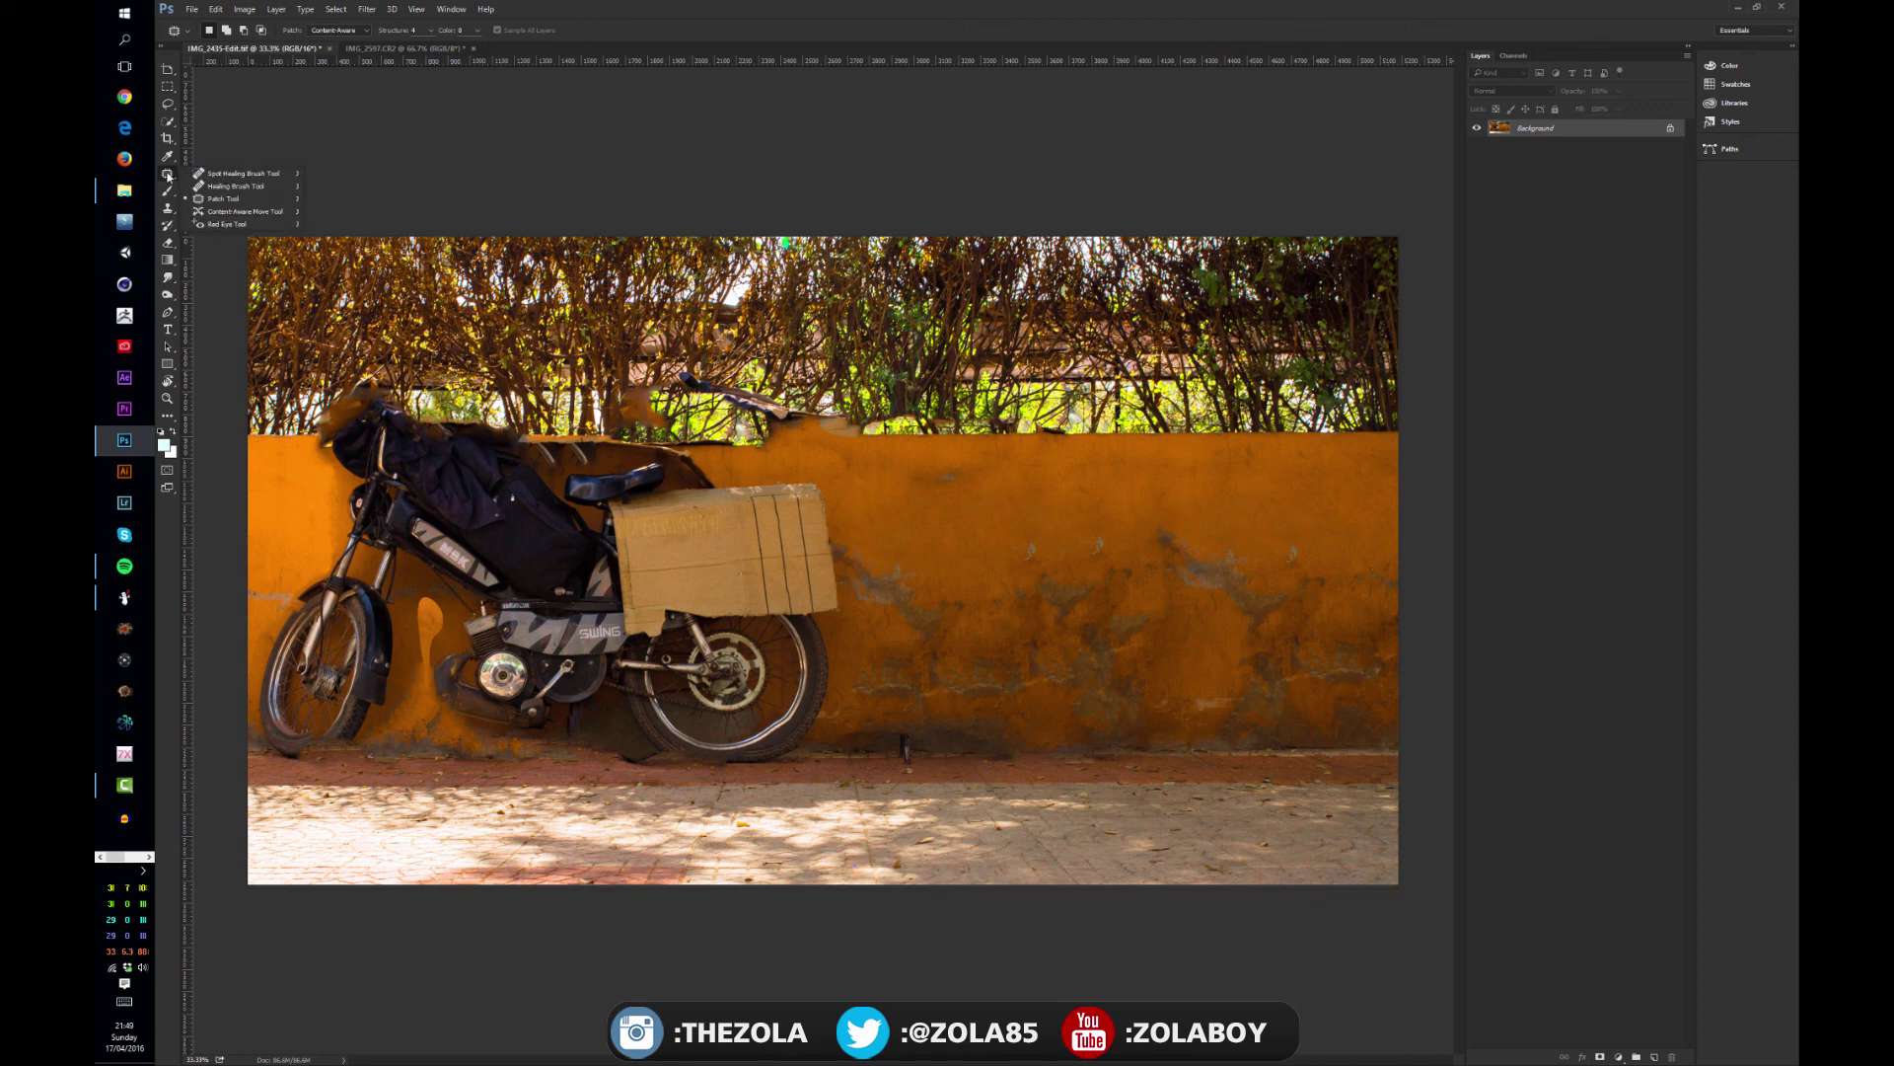
left_click(168, 177)
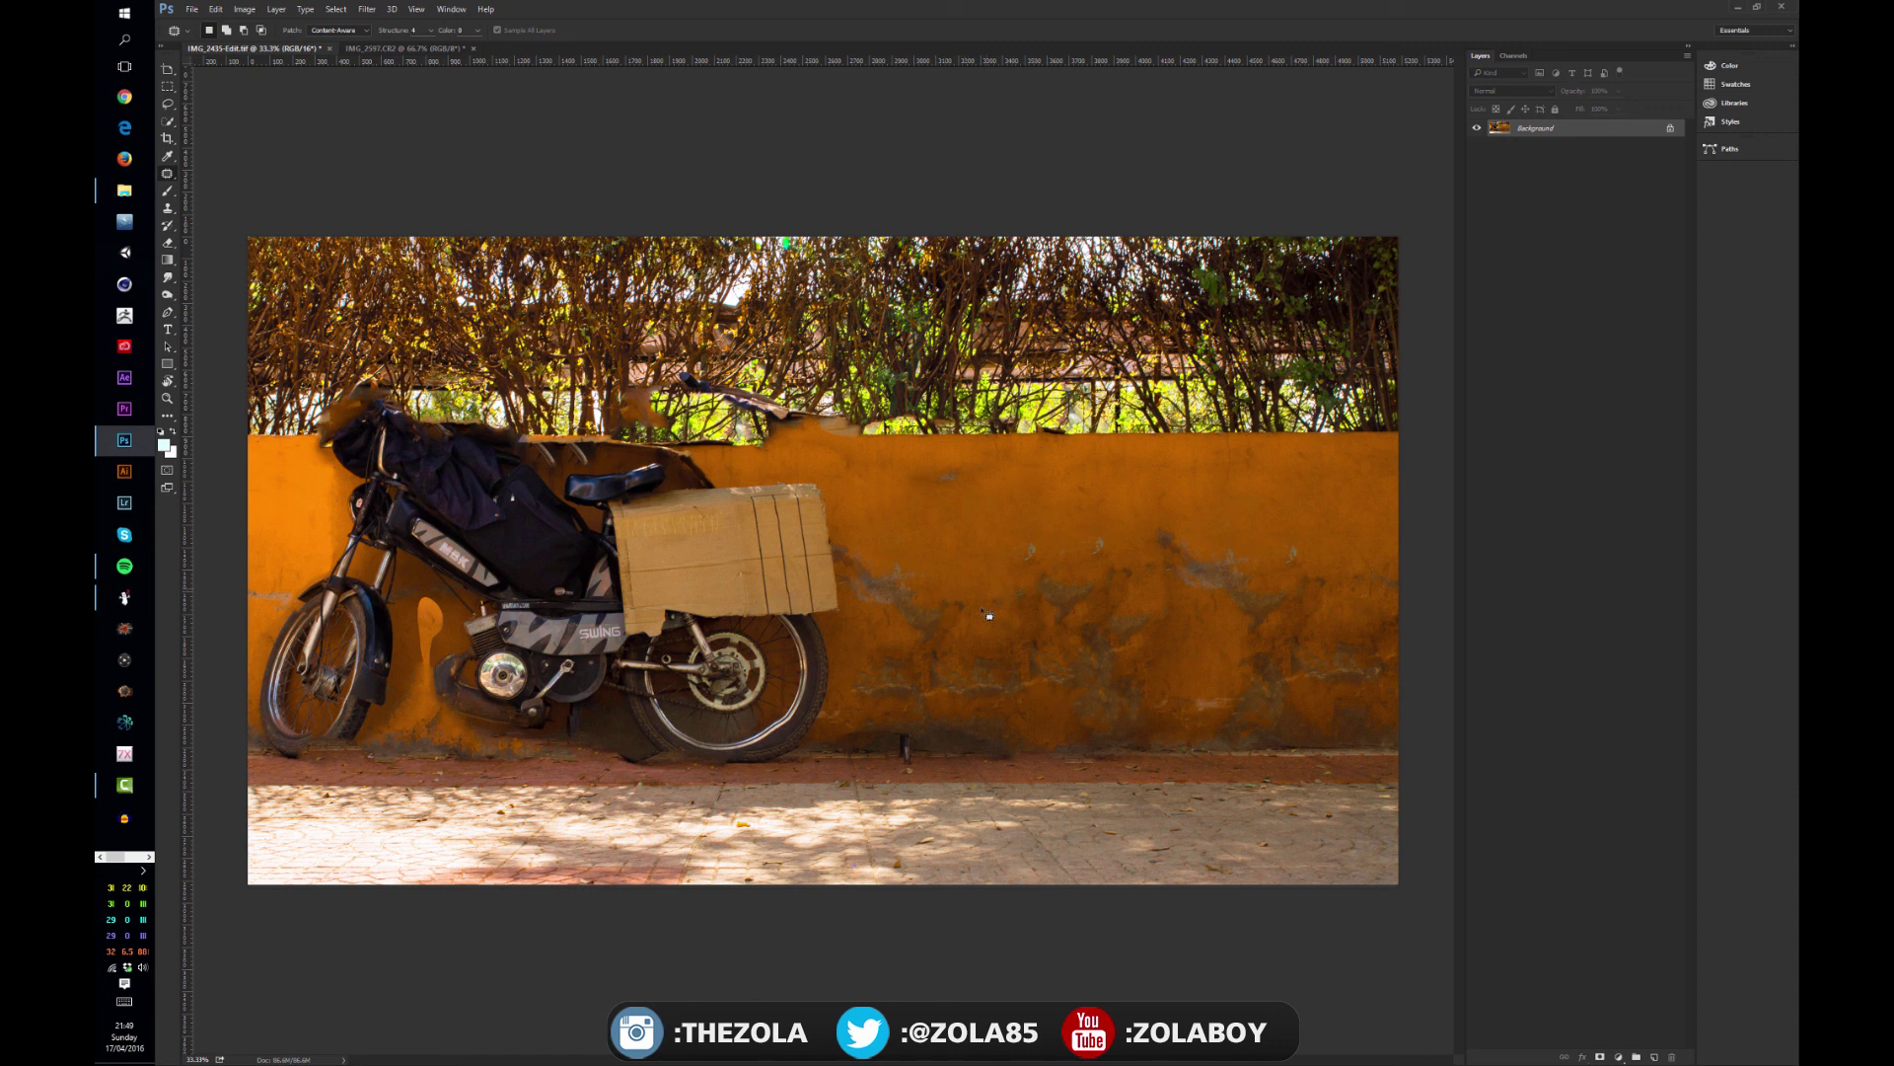
Select the leftover kickstand remnant at the base of the wall, fill it with Content-Aware contents, and save the photo.
mouse_move(896, 756)
left_mouse_down()
mouse_move(902, 725)
mouse_move(920, 780)
mouse_move(929, 732)
left_mouse_up()
key("shift+F5")
key("Return")
key("ctrl+s")
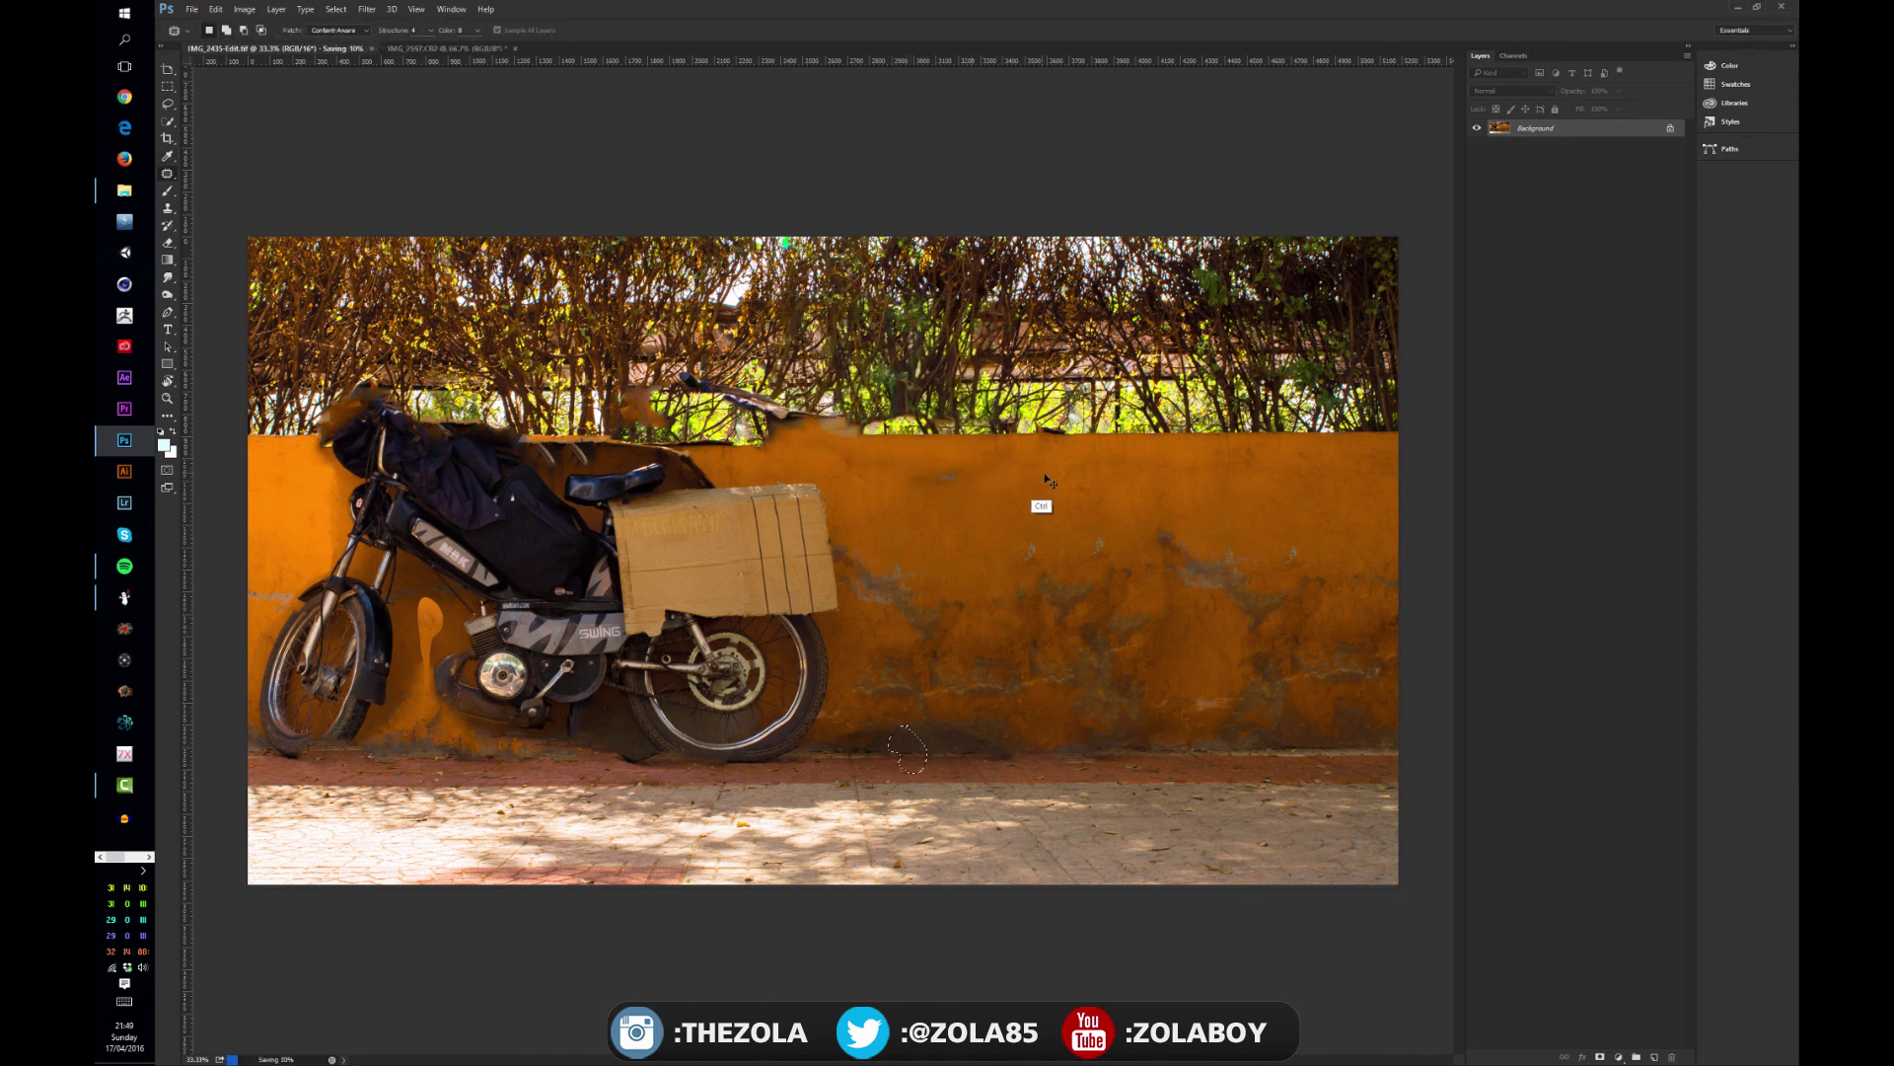
Undo the wall retouching and the motorcycle move until the motorcycle is back in its original place, and clear the remaining selection.
key("ctrl+alt+z")
key("ctrl+alt+z")
key("ctrl+alt+z")
key("ctrl+alt+z")
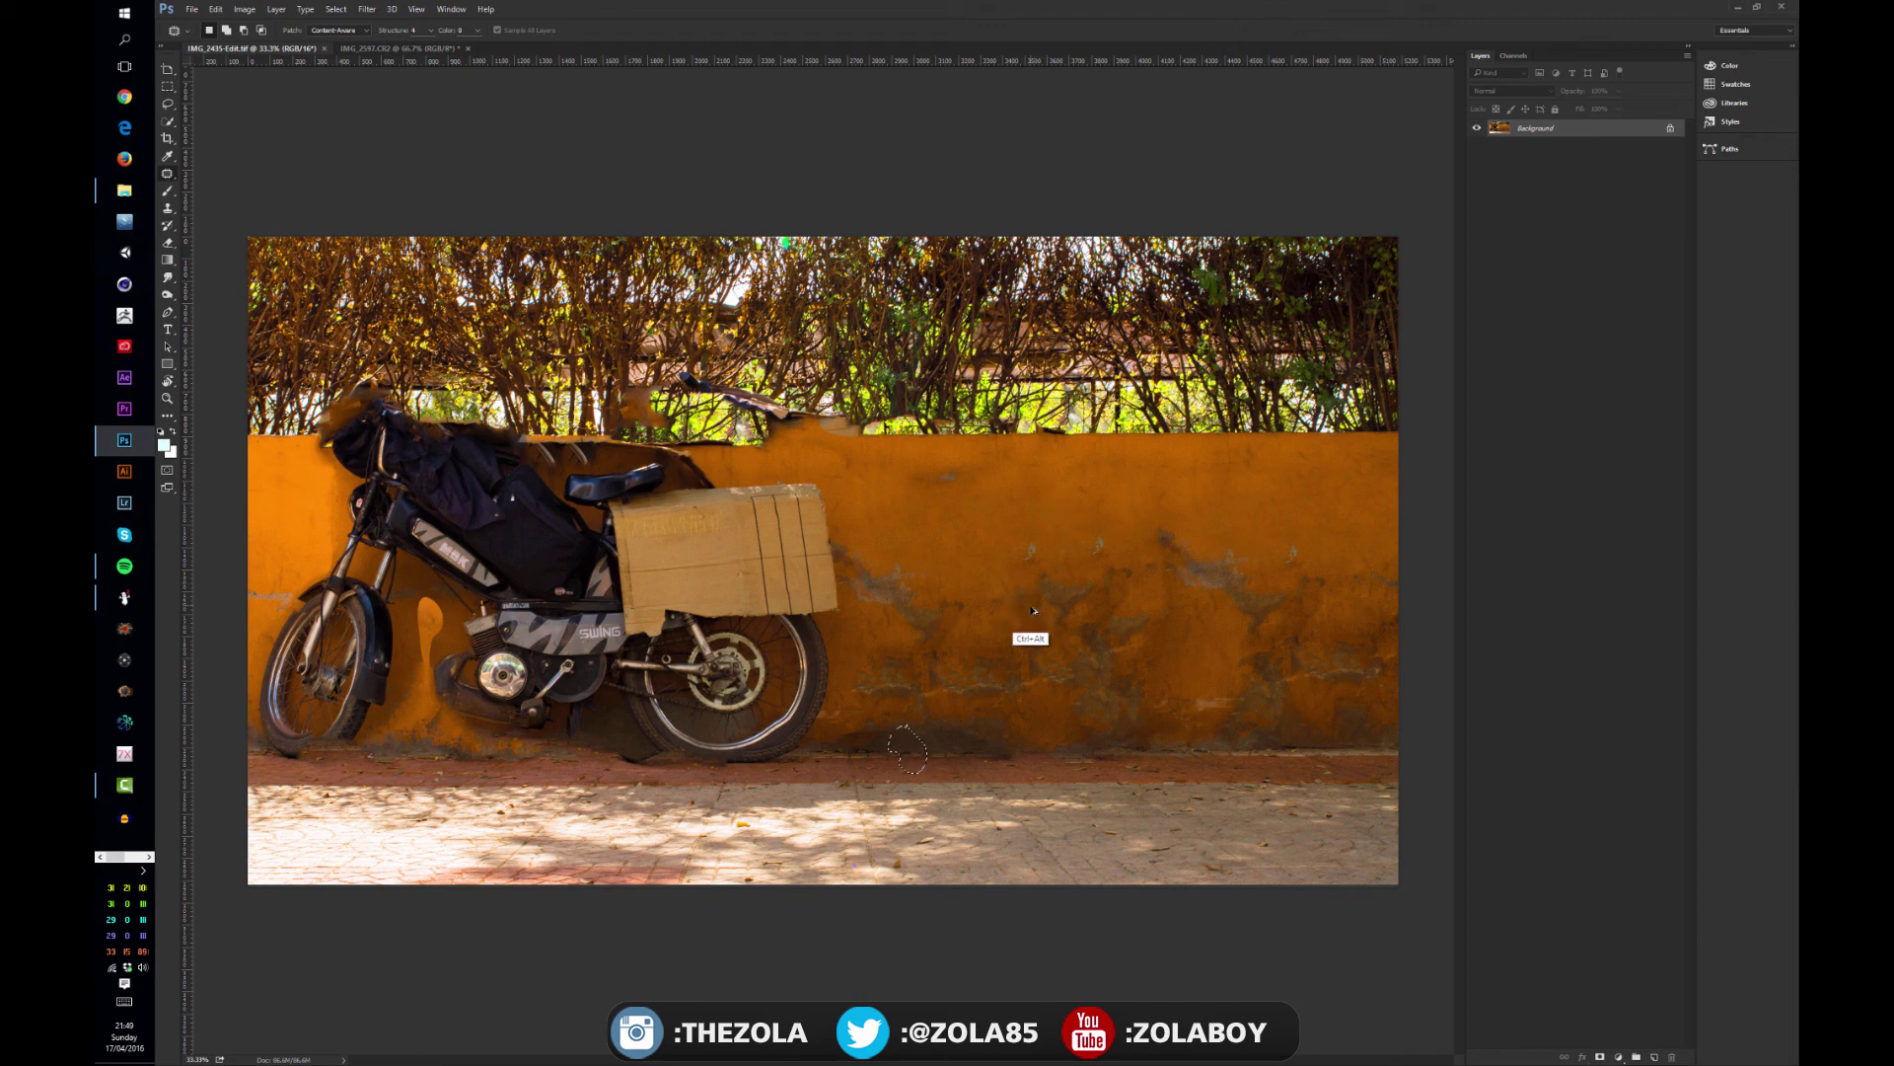
key("ctrl+alt+z")
key("ctrl+alt+z")
key("ctrl+alt+z")
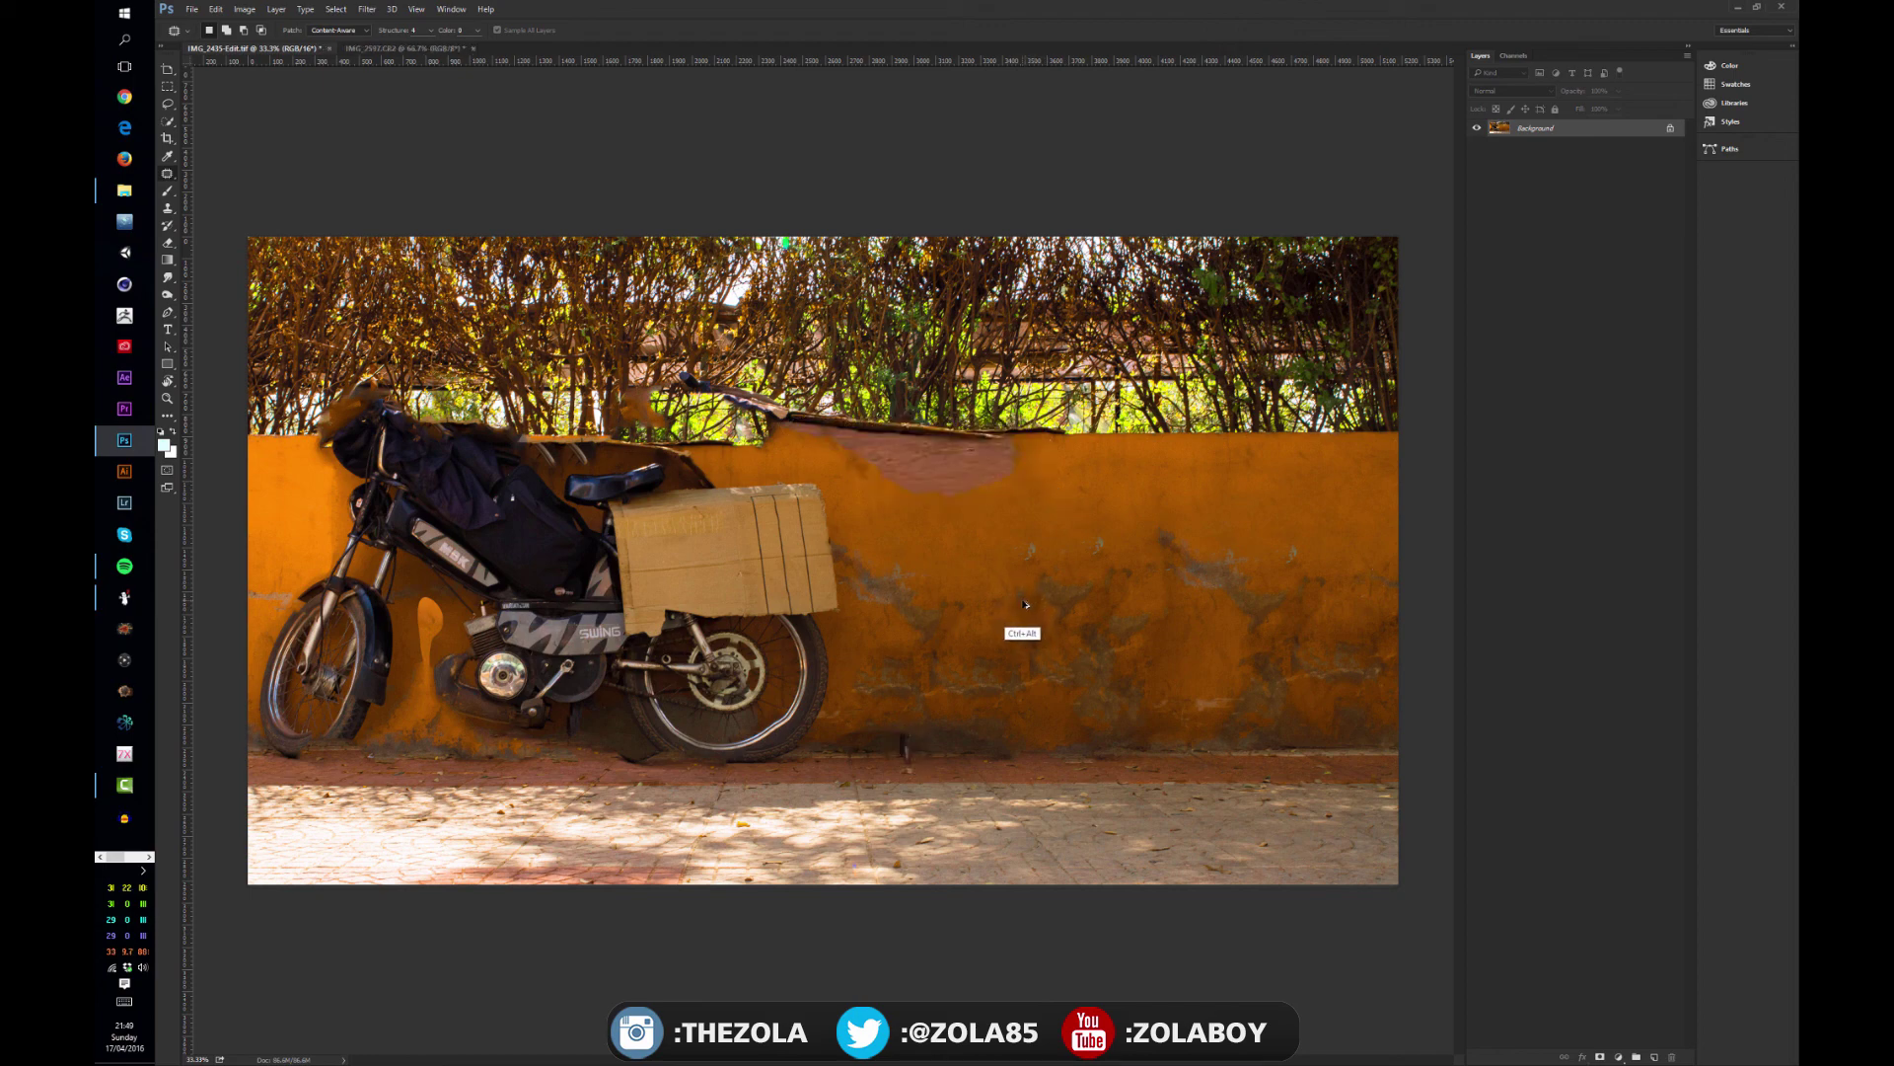
key("ctrl+alt+z")
key("ctrl+alt+z")
key("ctrl+alt+z")
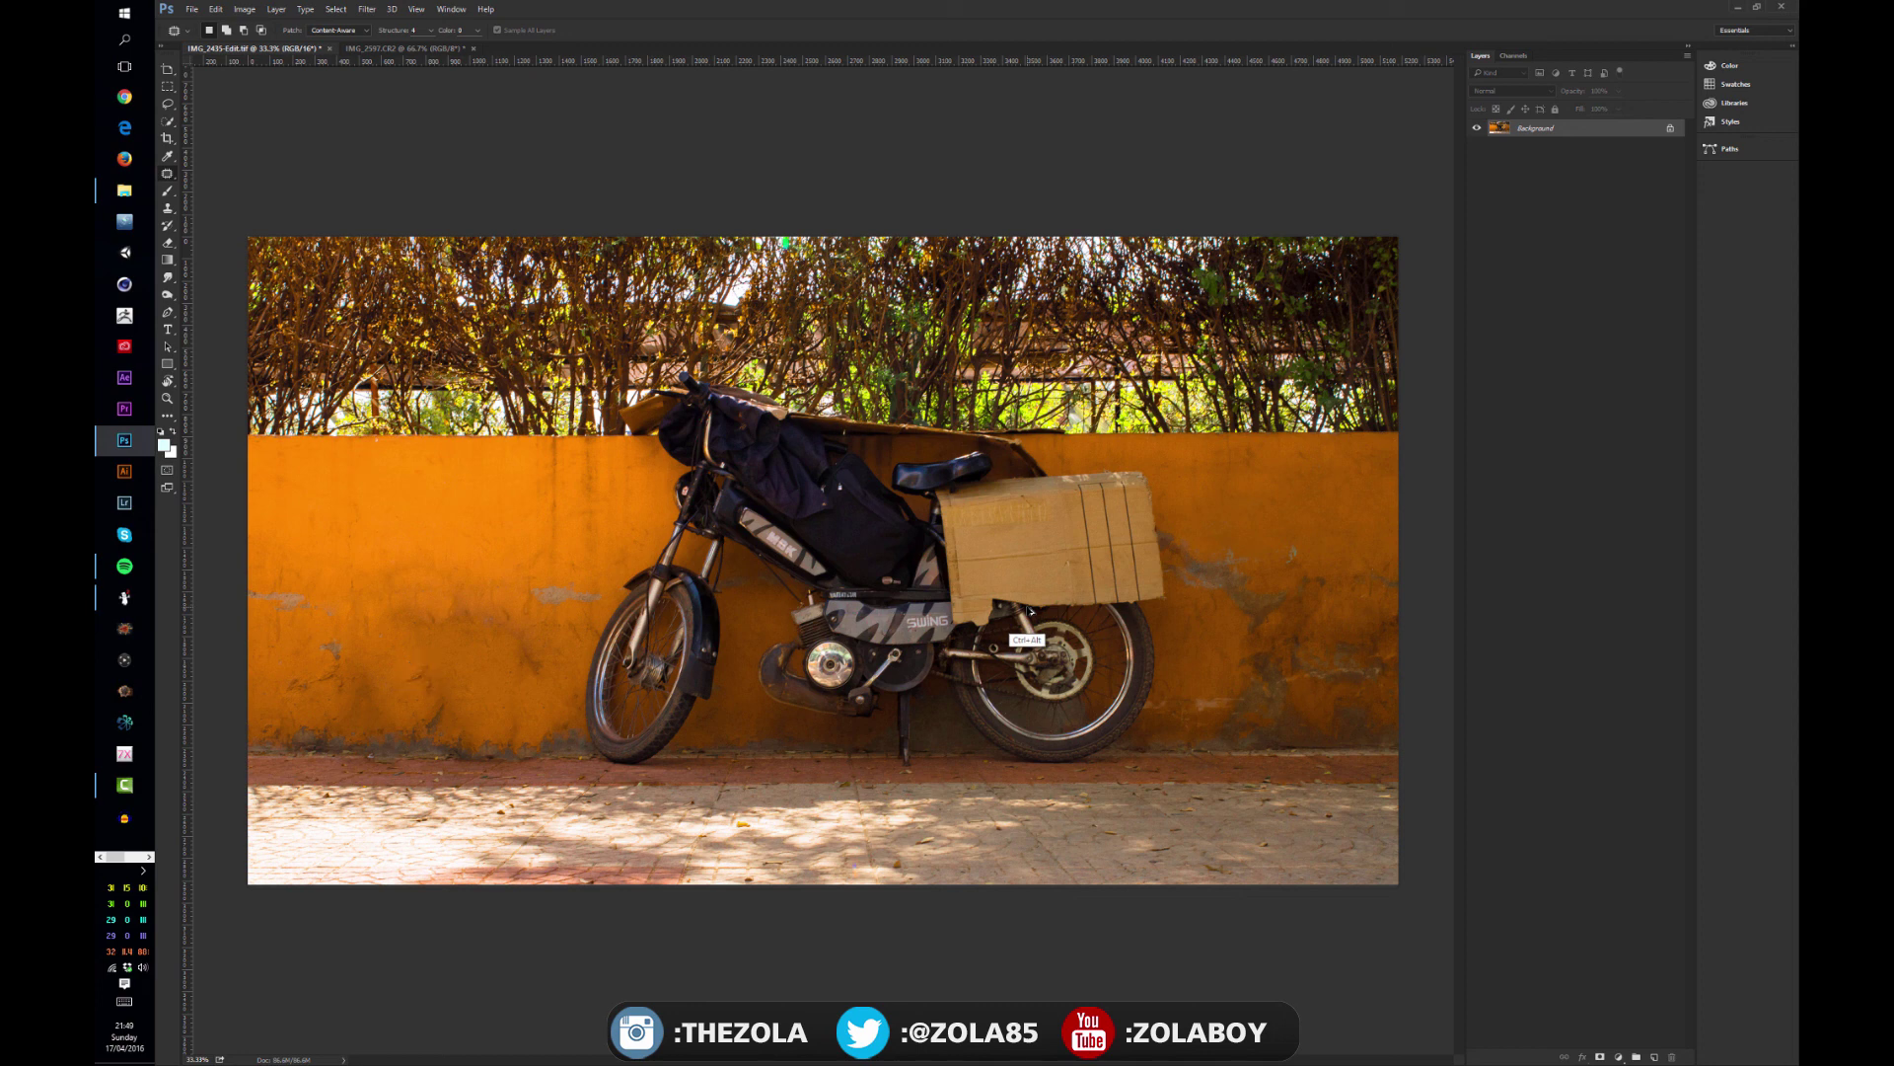
key("ctrl+alt+z")
key("ctrl+alt+z")
key("ctrl+alt+z")
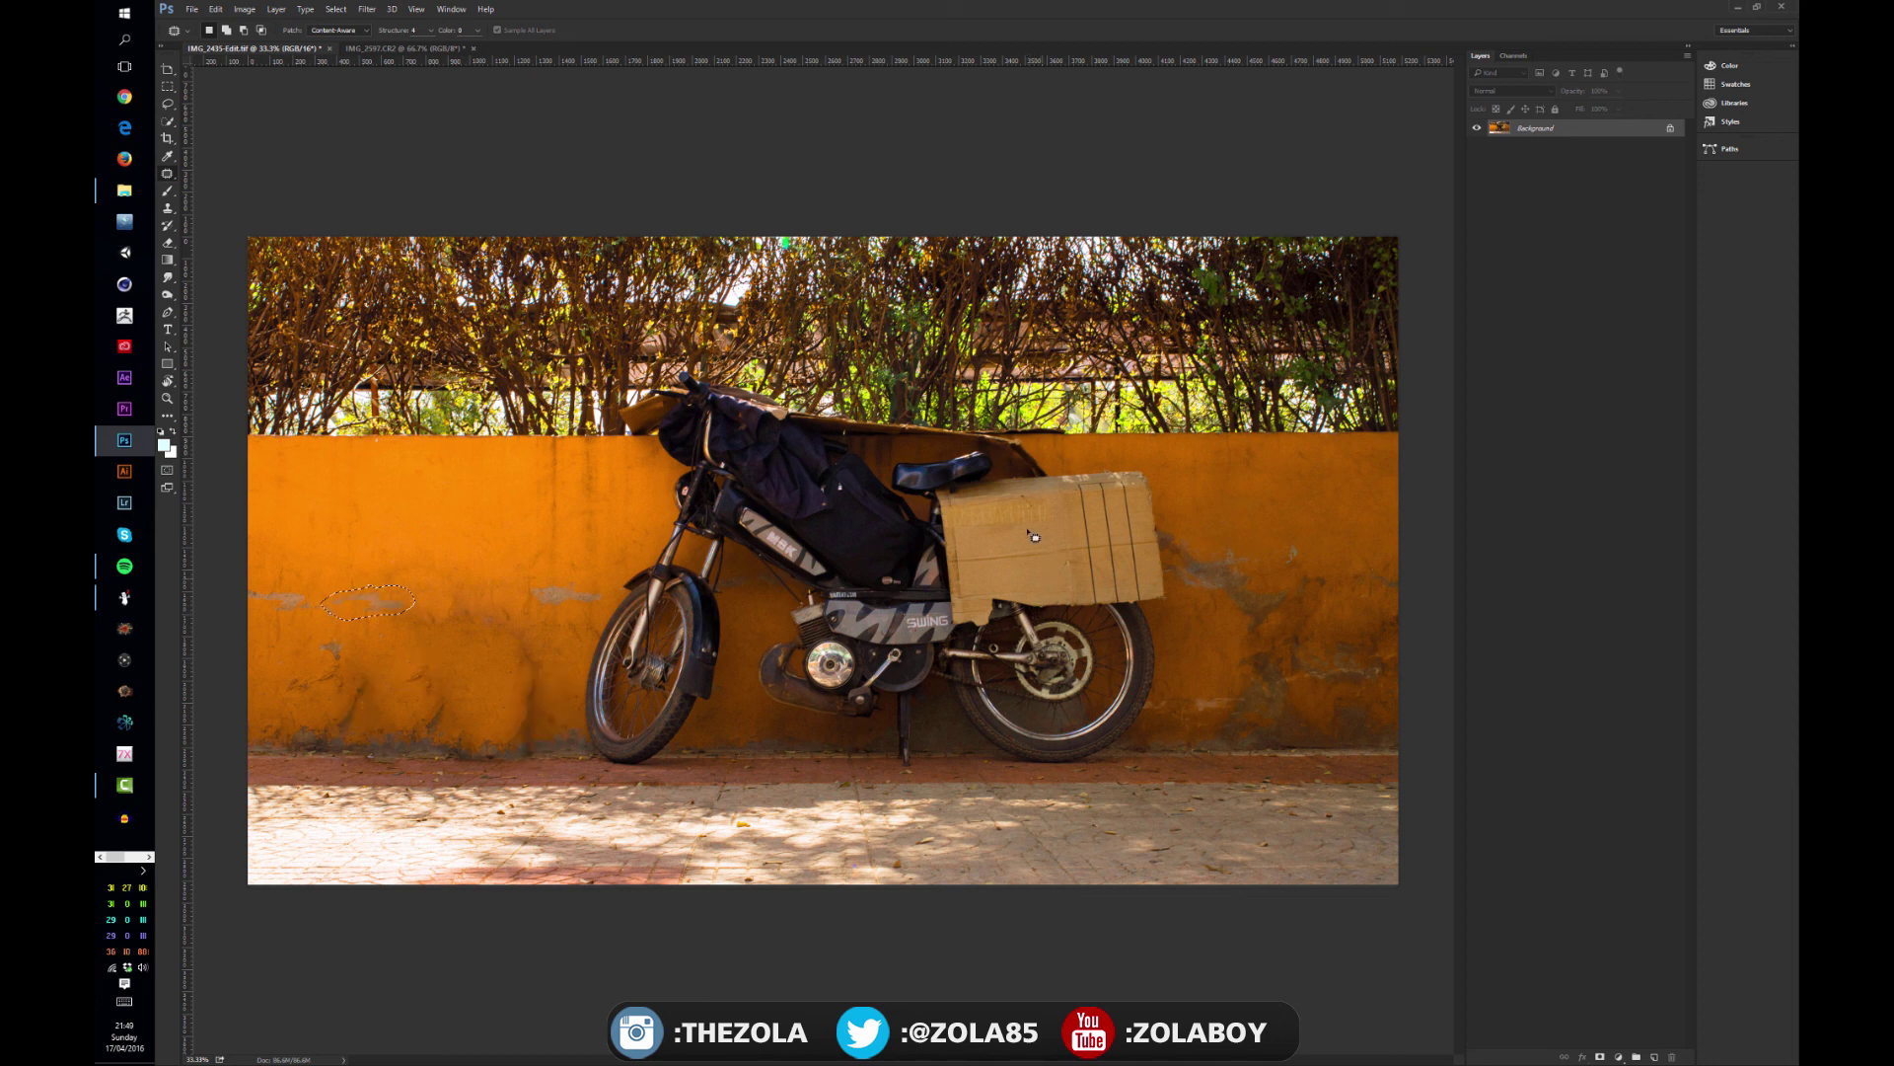
left_click(971, 606)
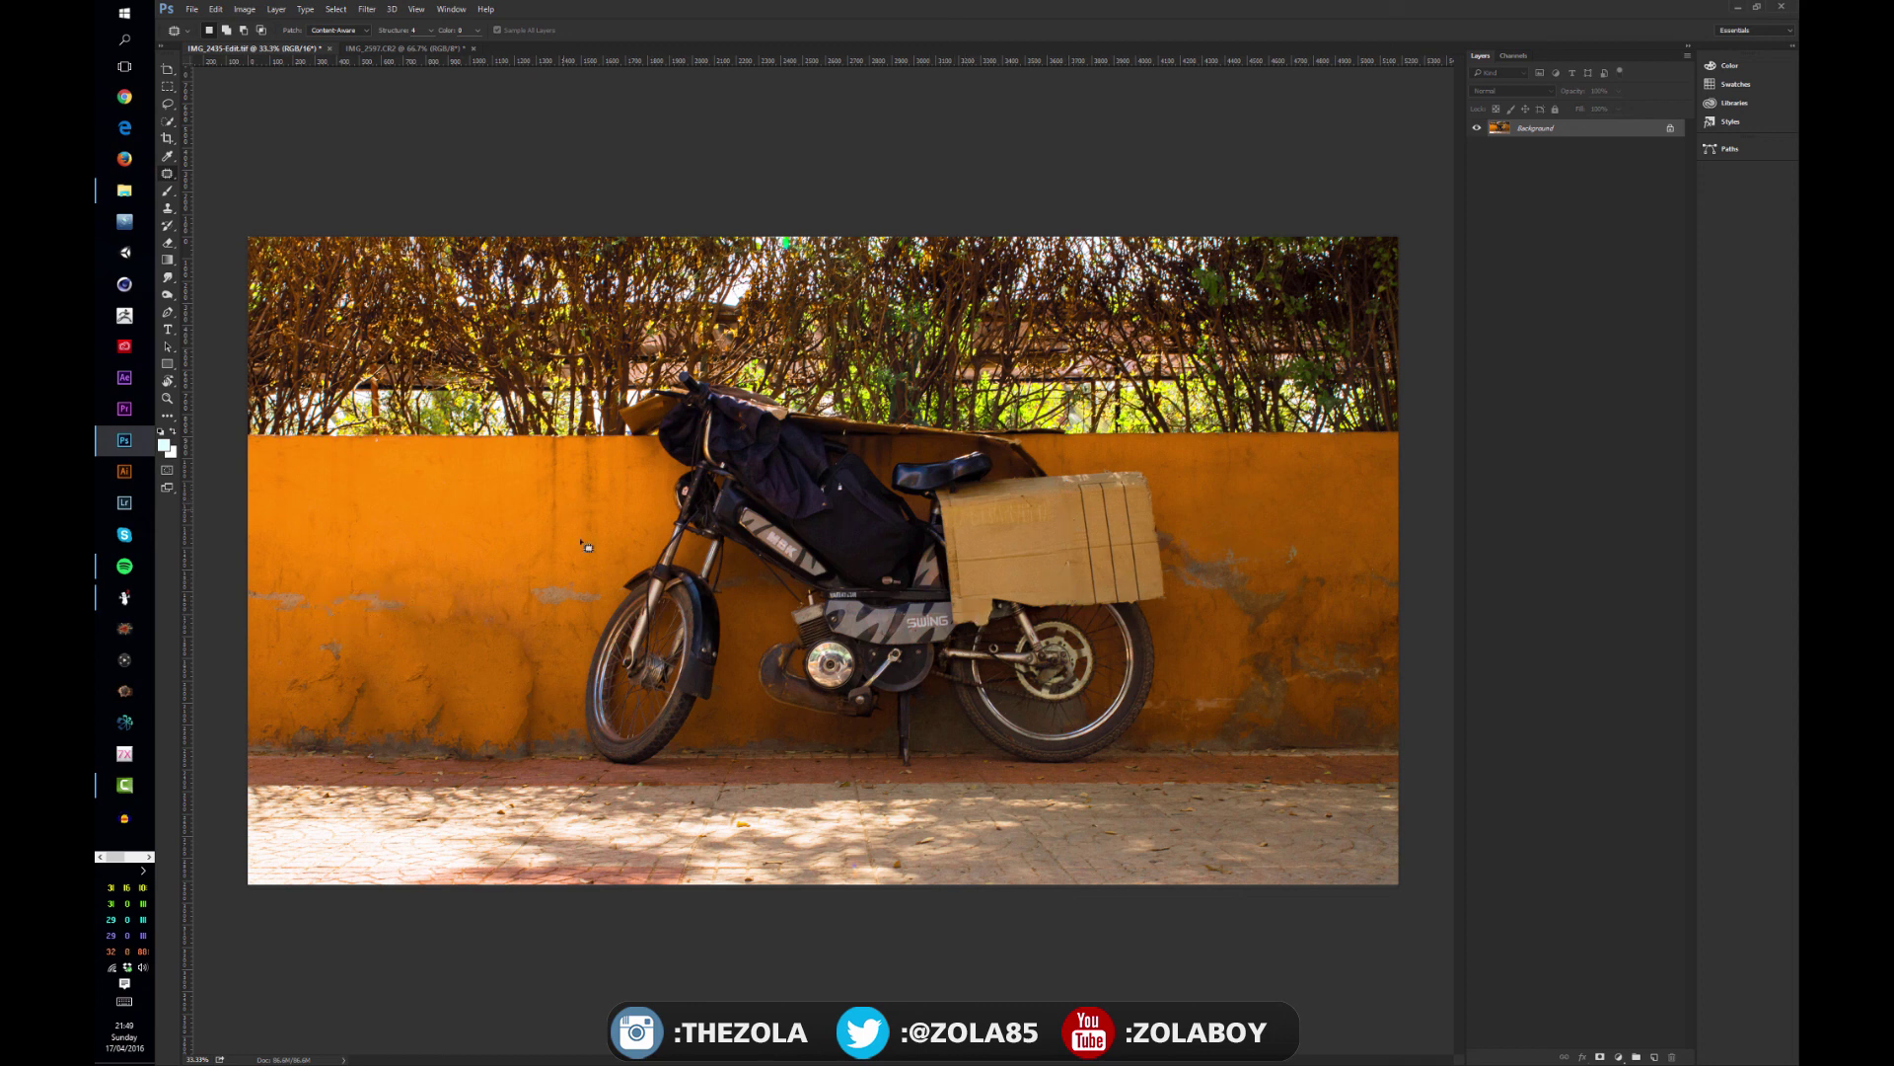